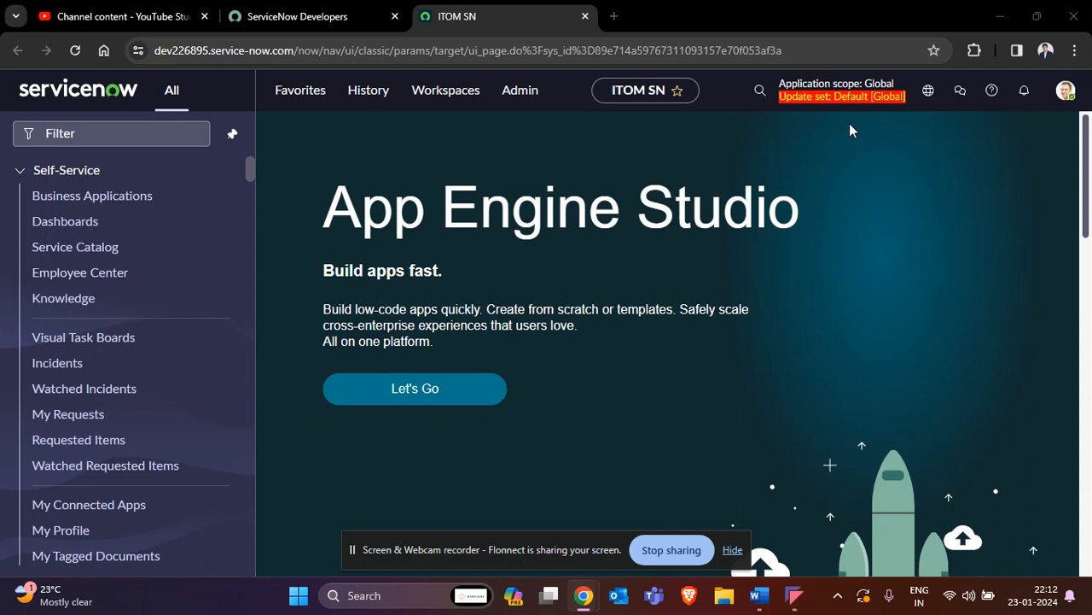
- Find Discovery Schedules in the navigator by filtering for "discovery sch", open it in a separate tab and start a new schedule record
left_click(106, 130)
type("dis")
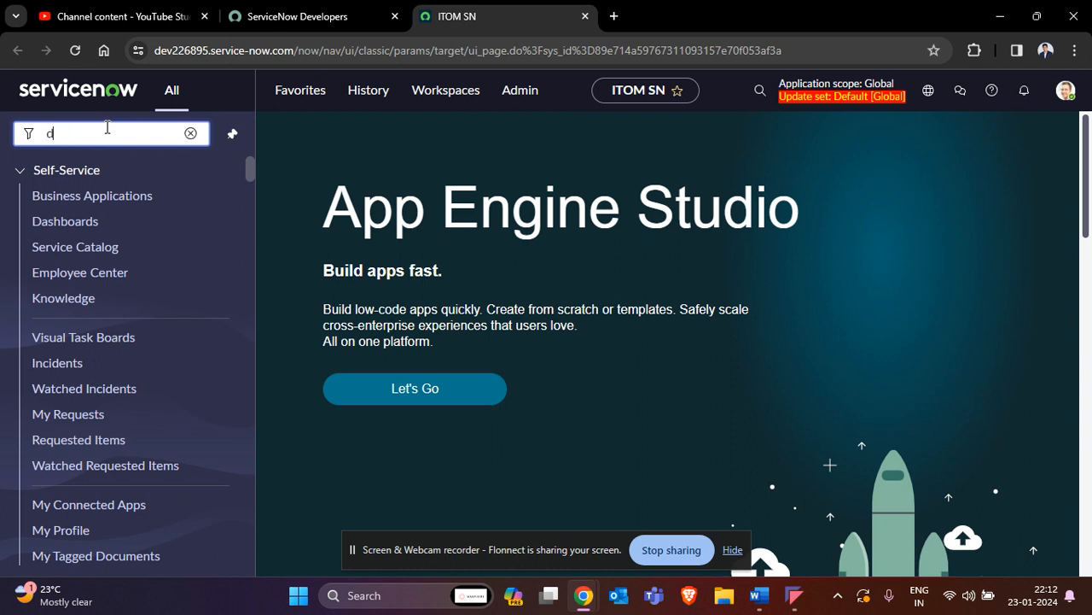
key("BackSpace")
key("BackSpace")
type("iscovery")
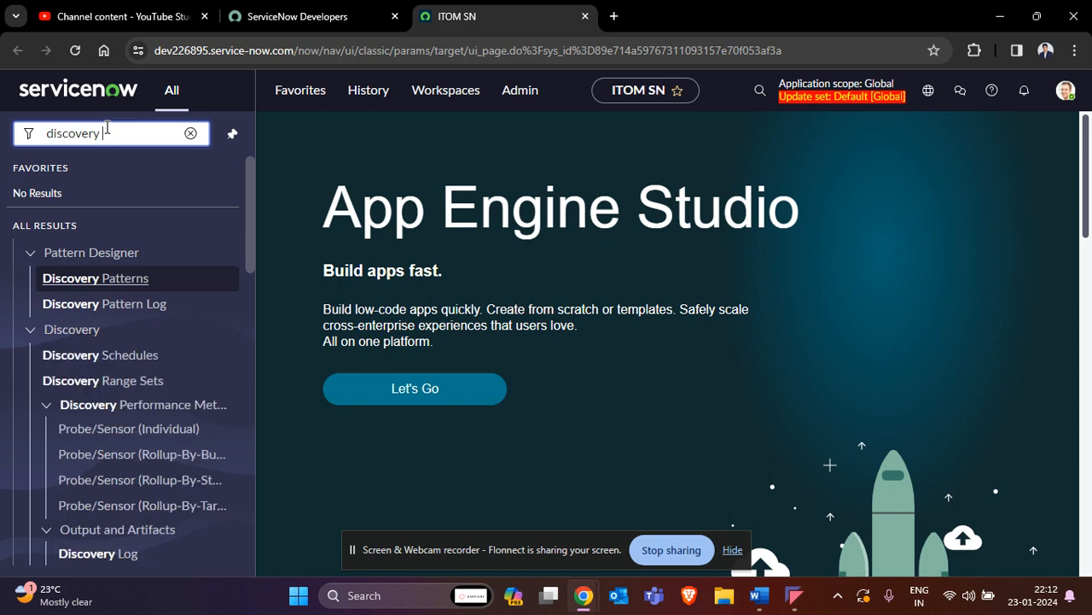
type(" sch")
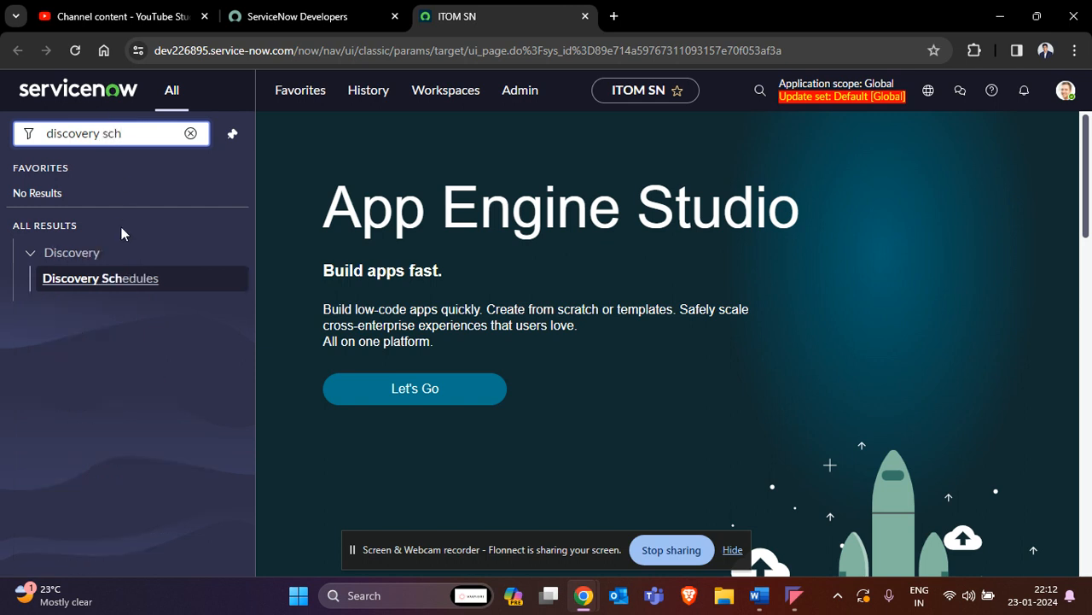
middle_click(124, 289)
left_click(674, 14)
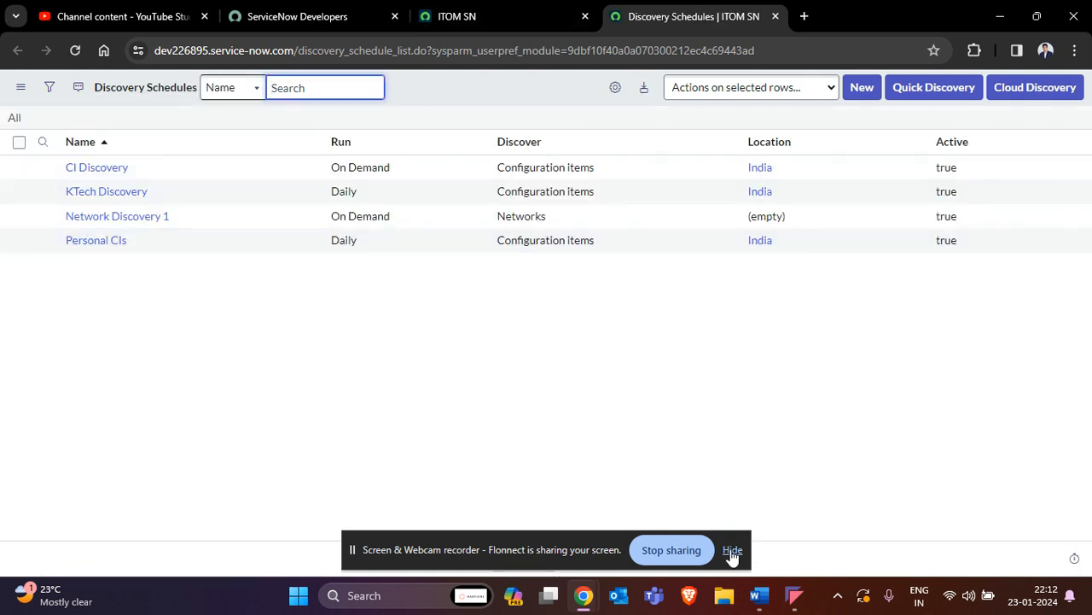
left_click(861, 88)
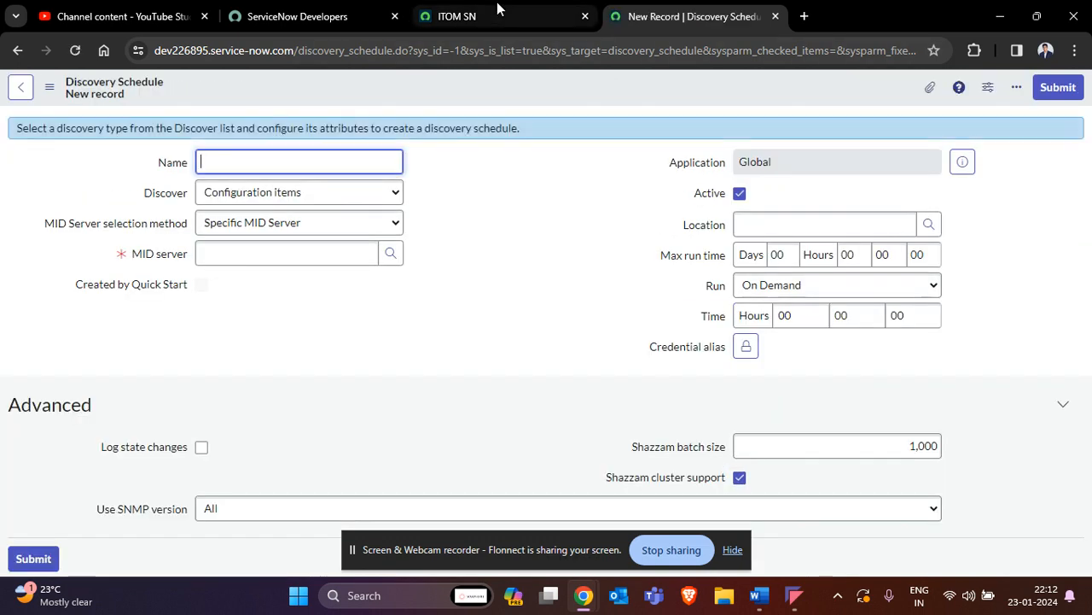
- Open a second Discovery Schedules list in another browser tab, keeping the new record form open
mouse_move(499, 8)
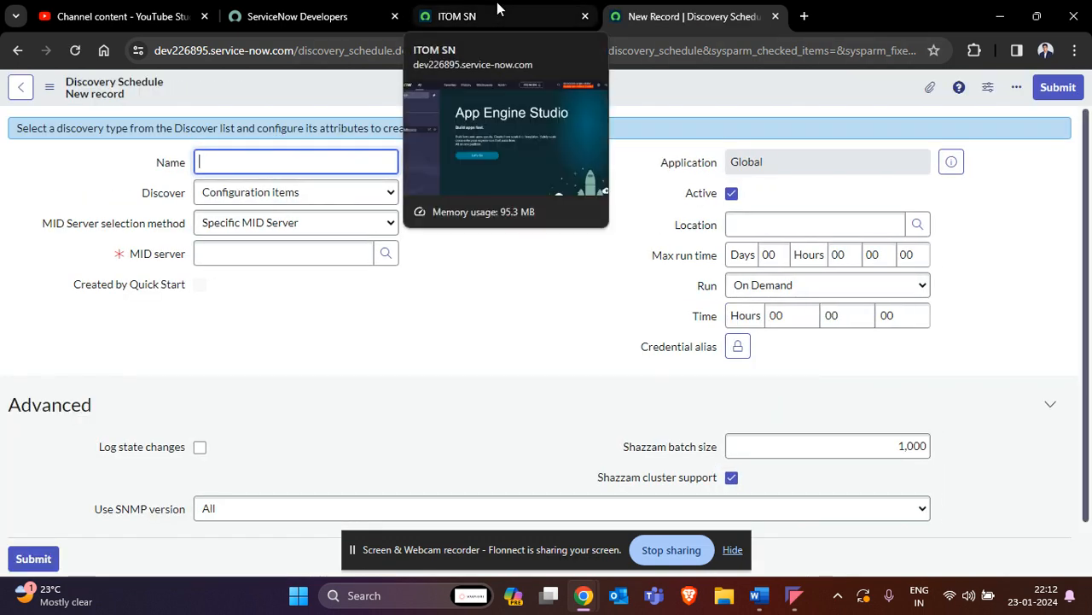
left_click(500, 10)
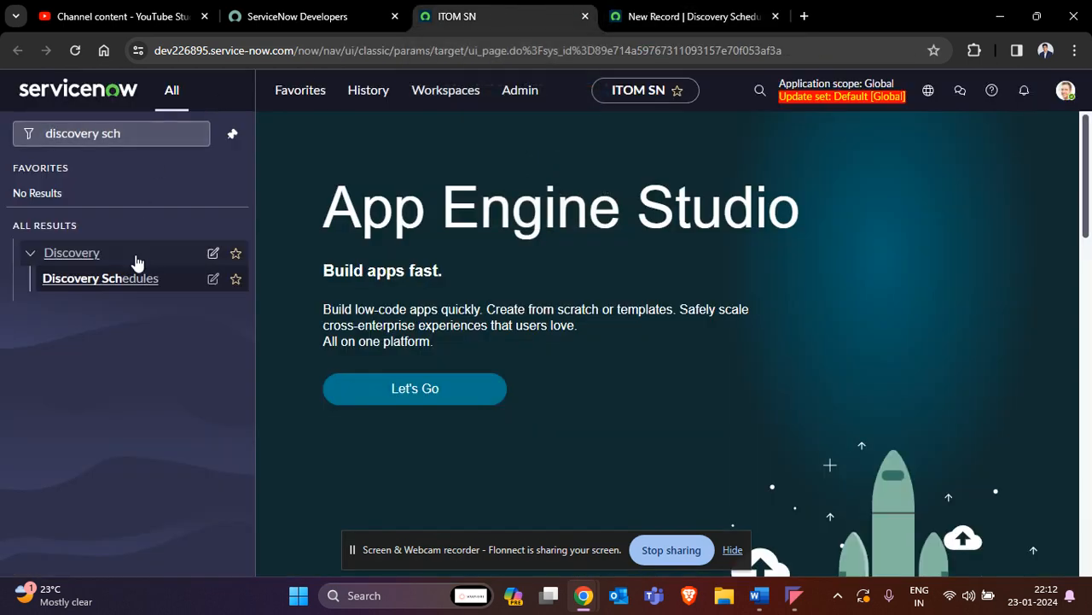
middle_click(134, 284)
left_click(794, 11)
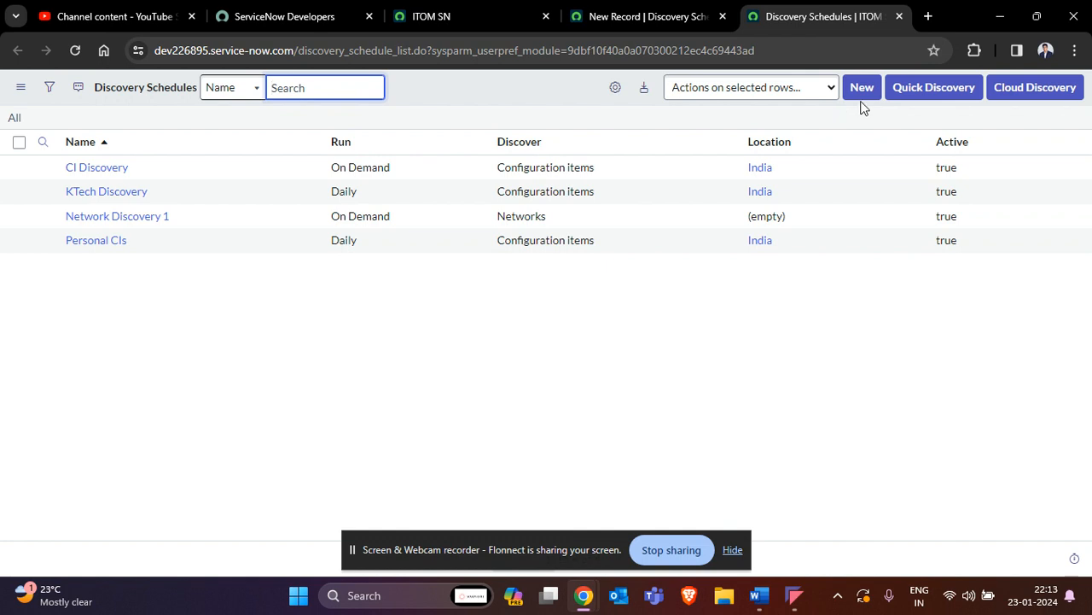
- Run a Quick Discovery on target IP 192.168.0.101 with the MID Server LocalMachineMidServerNew
left_click(922, 94)
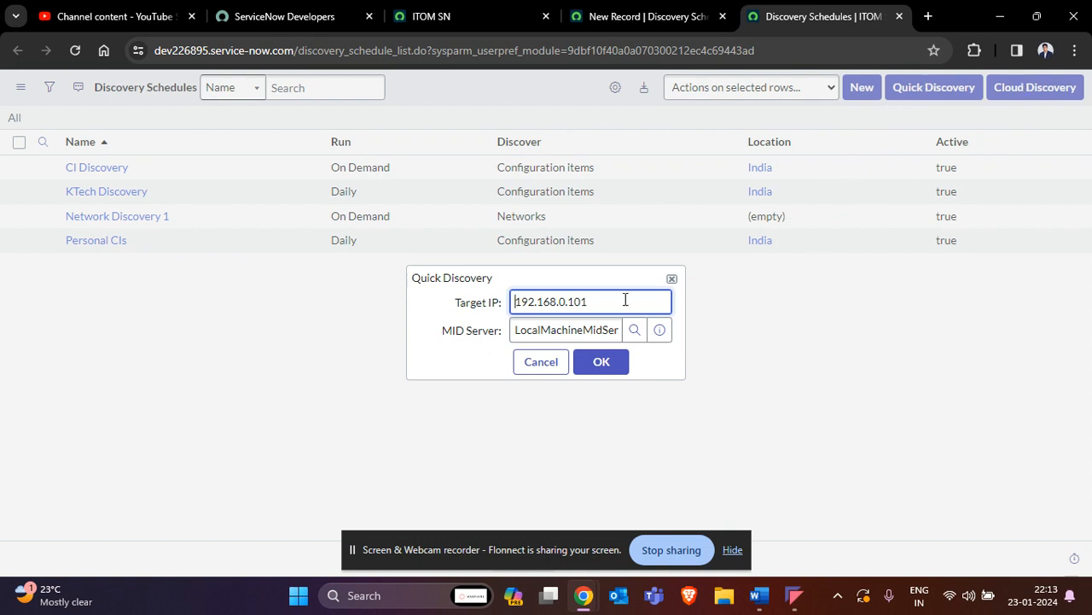
left_click_drag(452, 307, 587, 302)
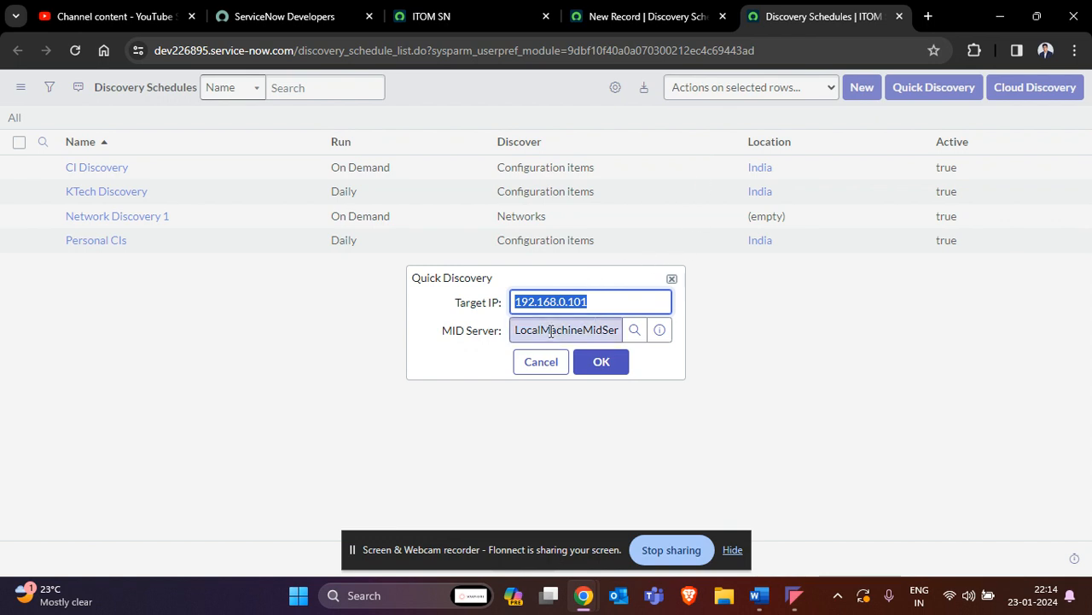
left_click(515, 331)
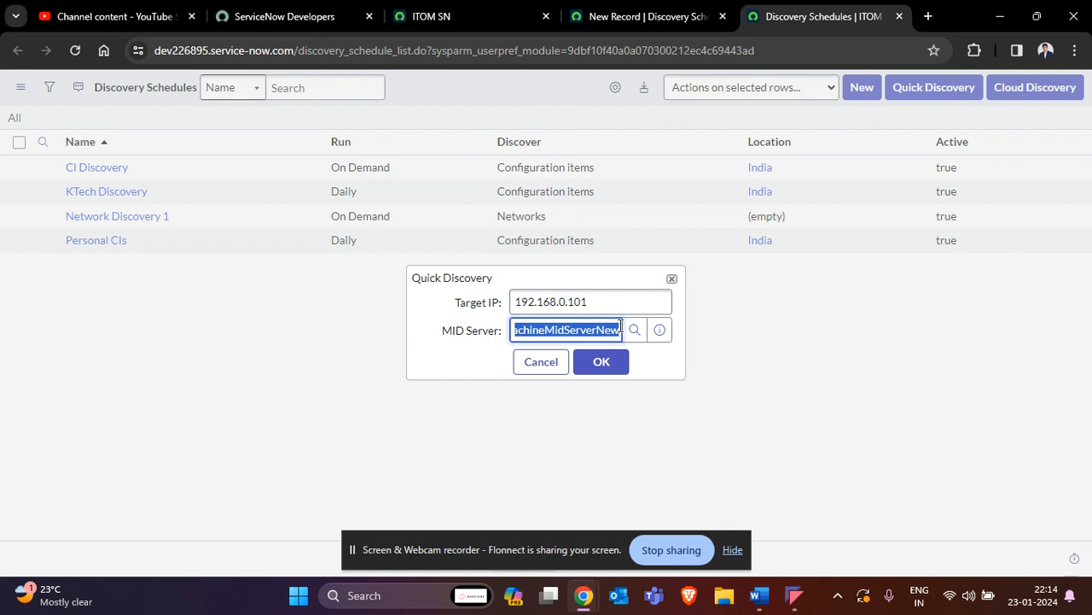
left_click_drag(621, 299, 625, 334)
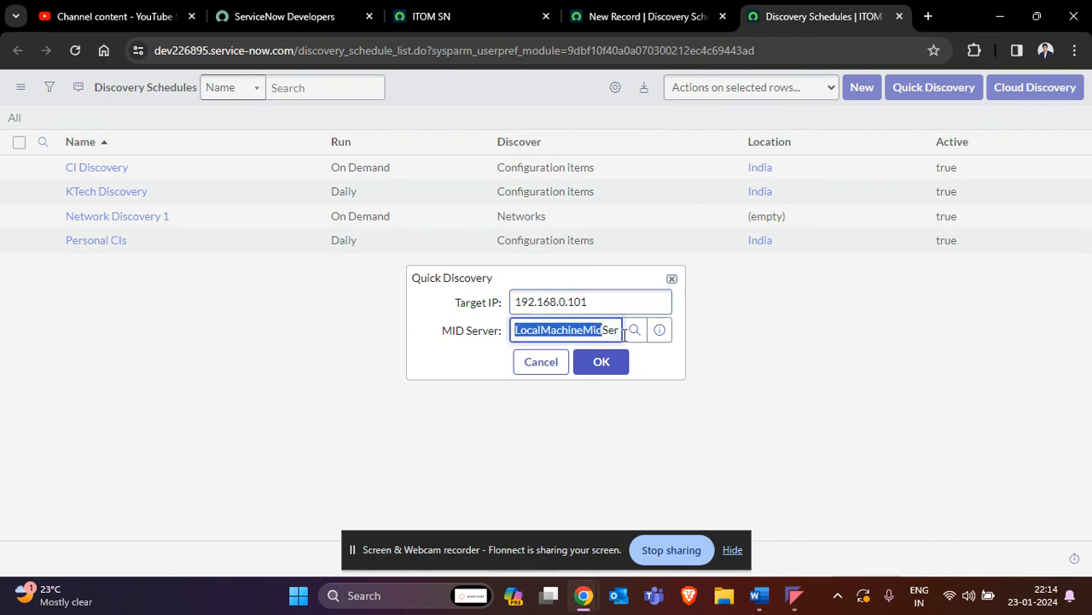
left_click(602, 361)
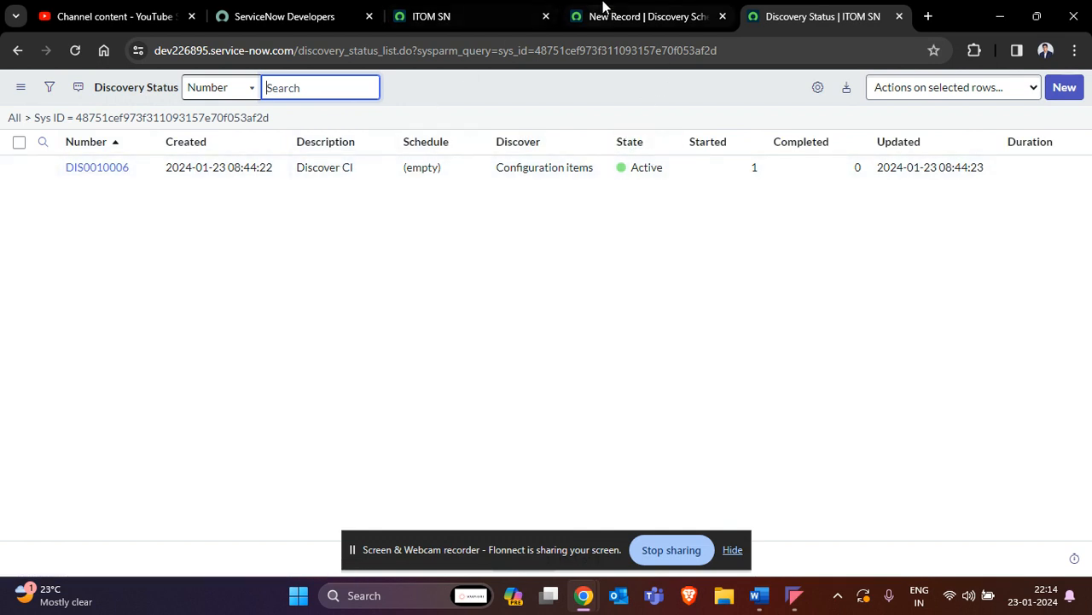
- Close the Discovery Status tab and name the new discovery schedule "First Discovery"
left_click(611, 16)
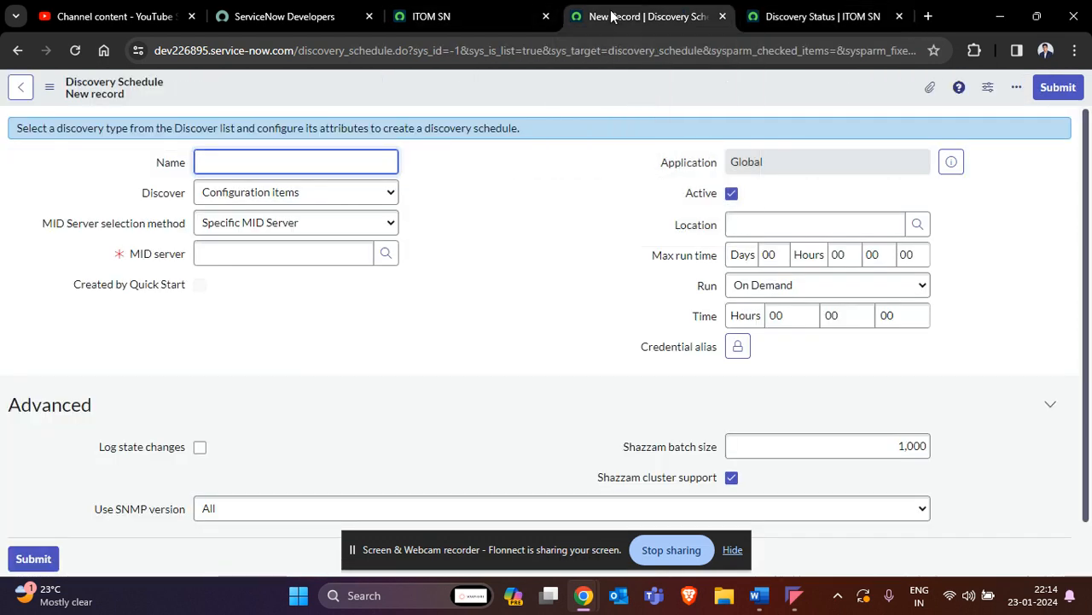
left_click(897, 17)
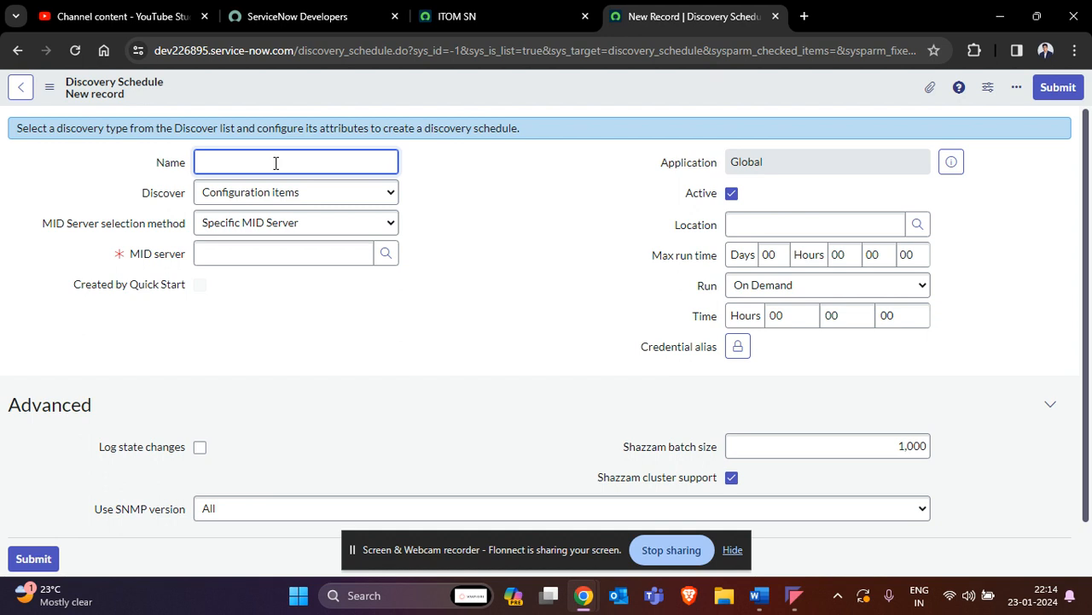
type("Personal")
key("ctrl+a")
key("BackSpace")
type("First Discovery")
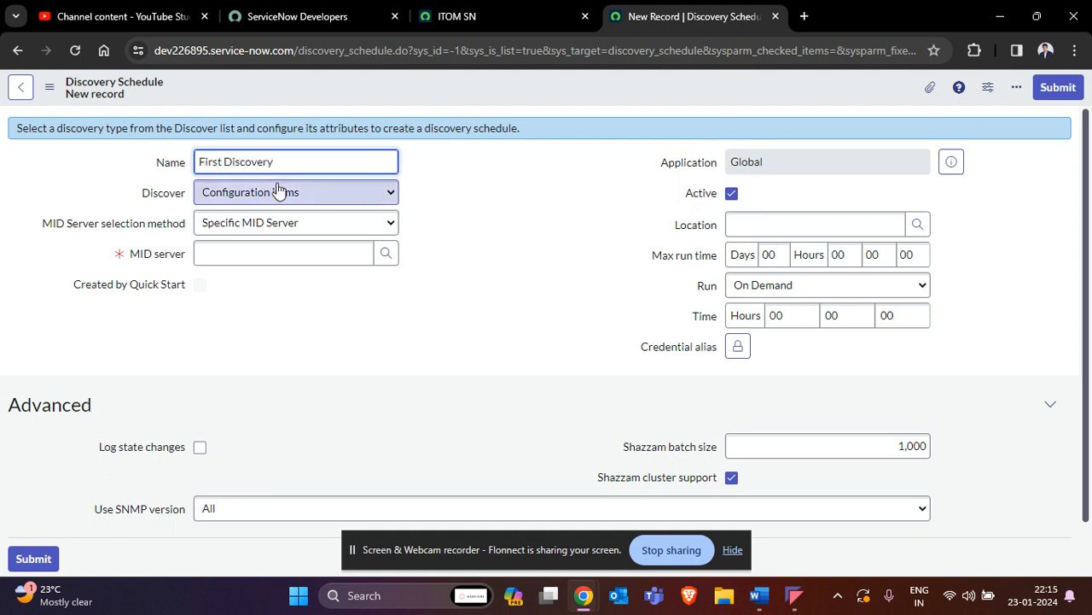
- Set the schedule to discover Configuration items using the Specific MID Server method, with LocalMachineMidServerNew as the MID server
left_click(224, 205)
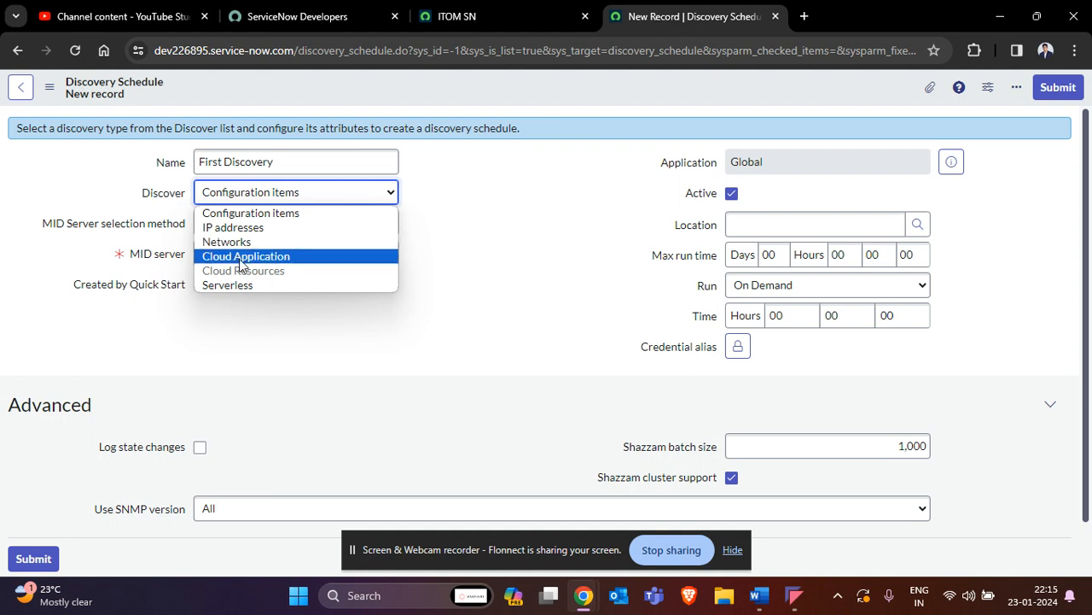
left_click(255, 215)
mouse_move(83, 228)
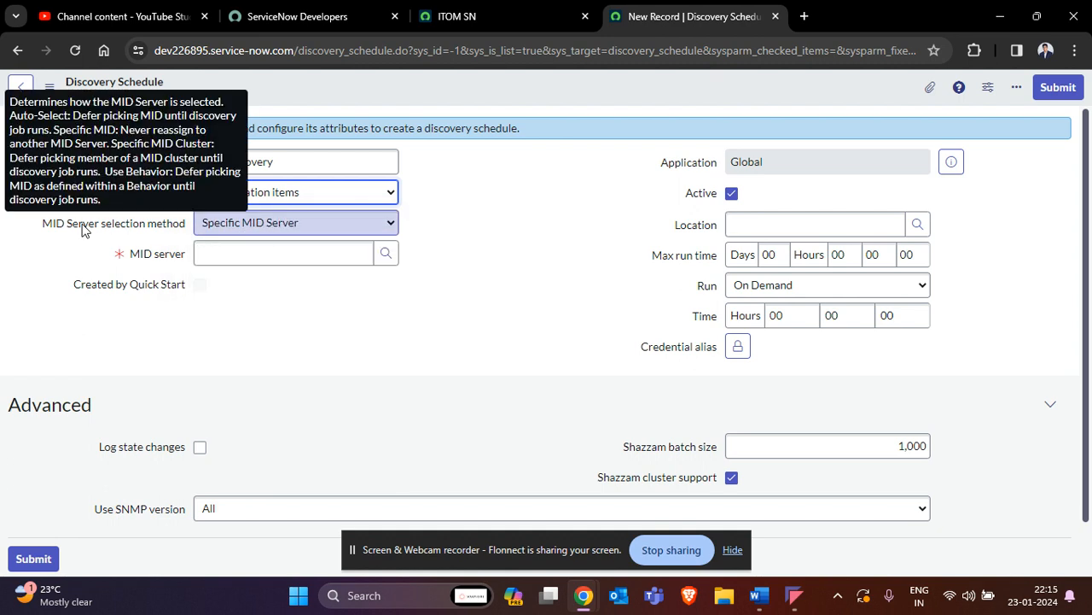
left_click(267, 231)
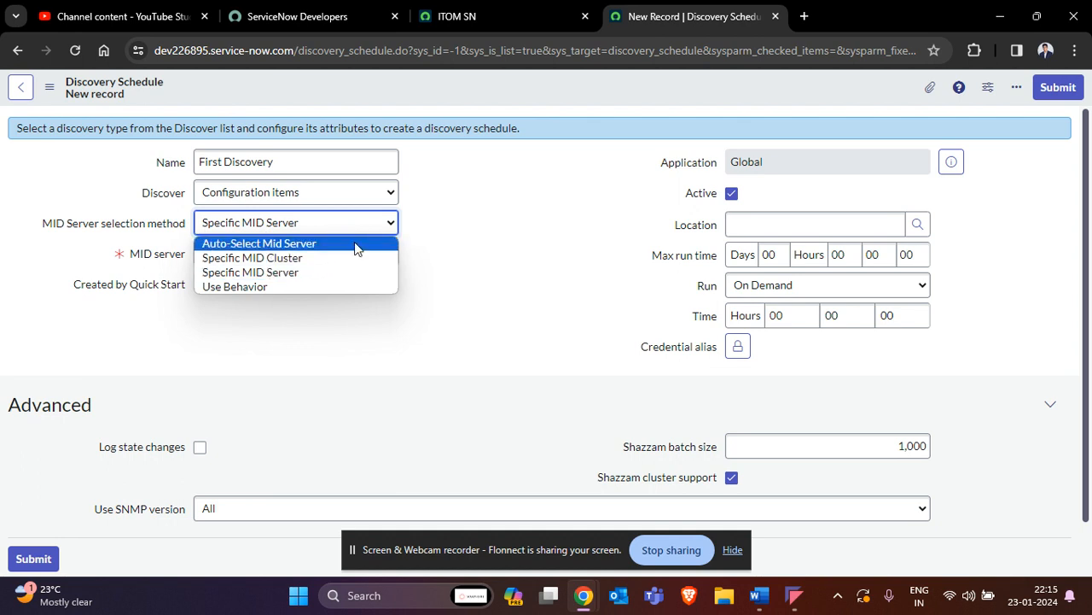
left_click(354, 272)
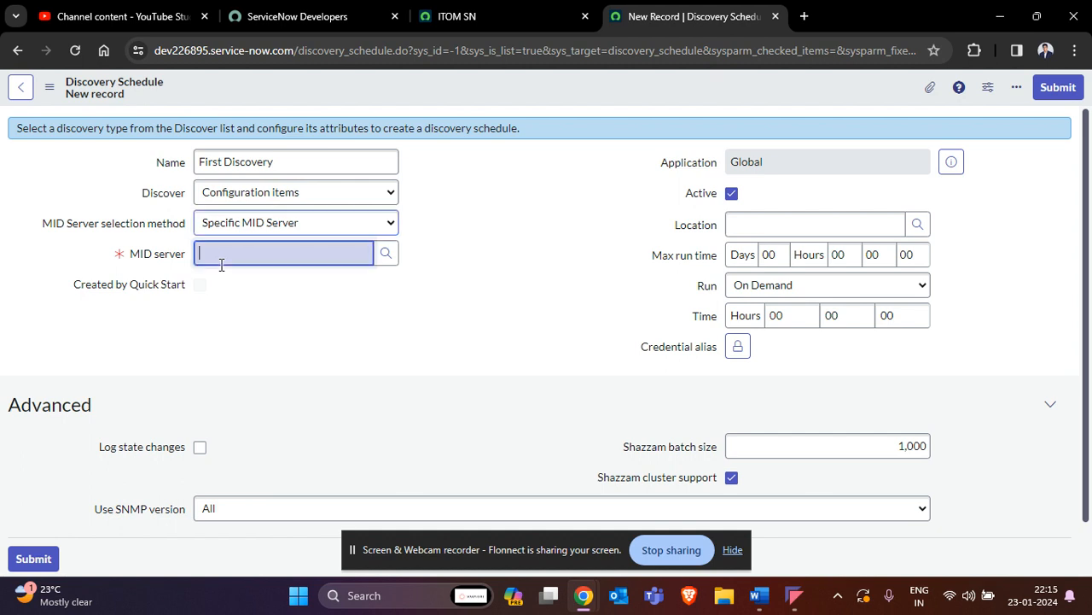
left_click(389, 254)
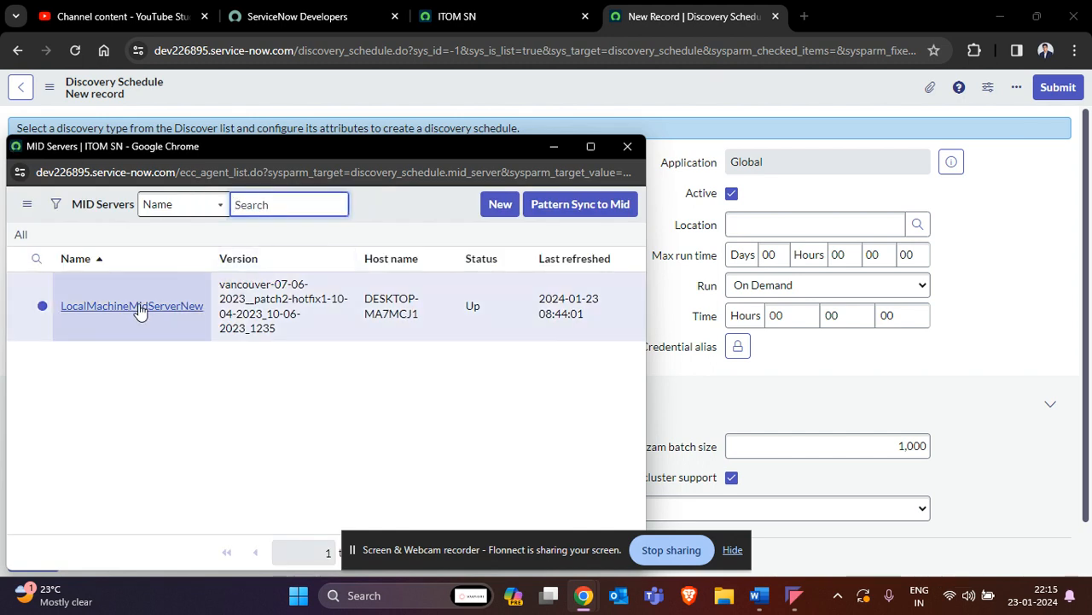
left_click(140, 307)
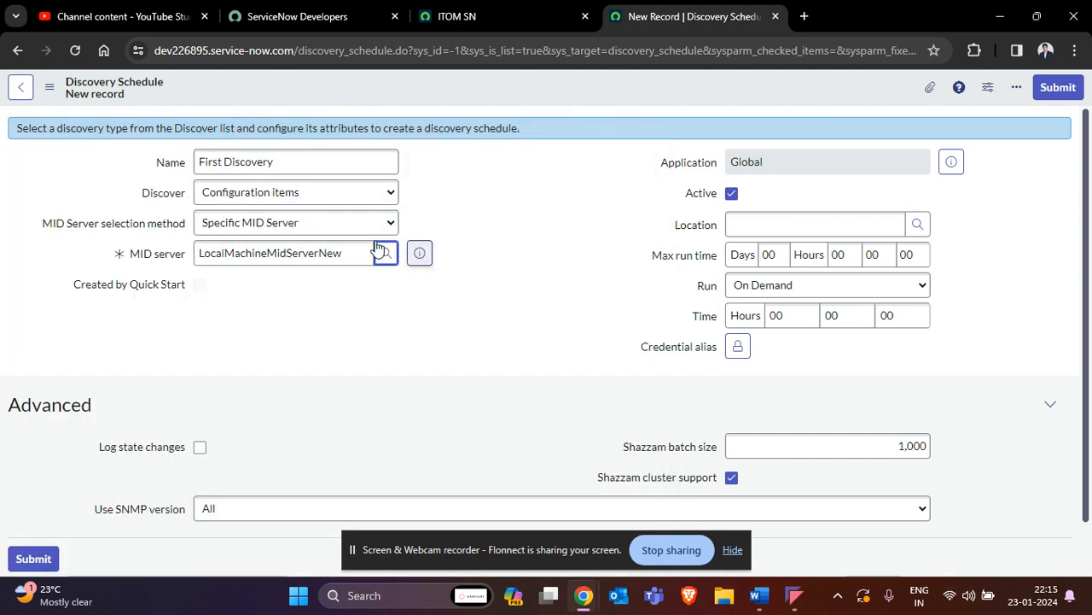
- Set the schedule's location to India from the Apac branch of the locations hierarchy
left_click(756, 224)
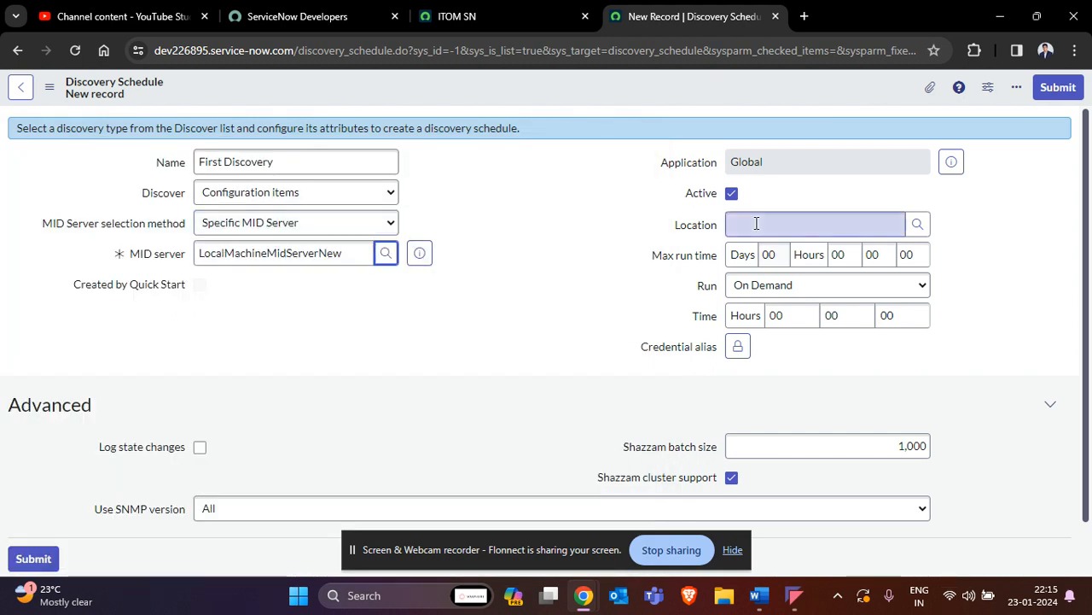
left_click(751, 224)
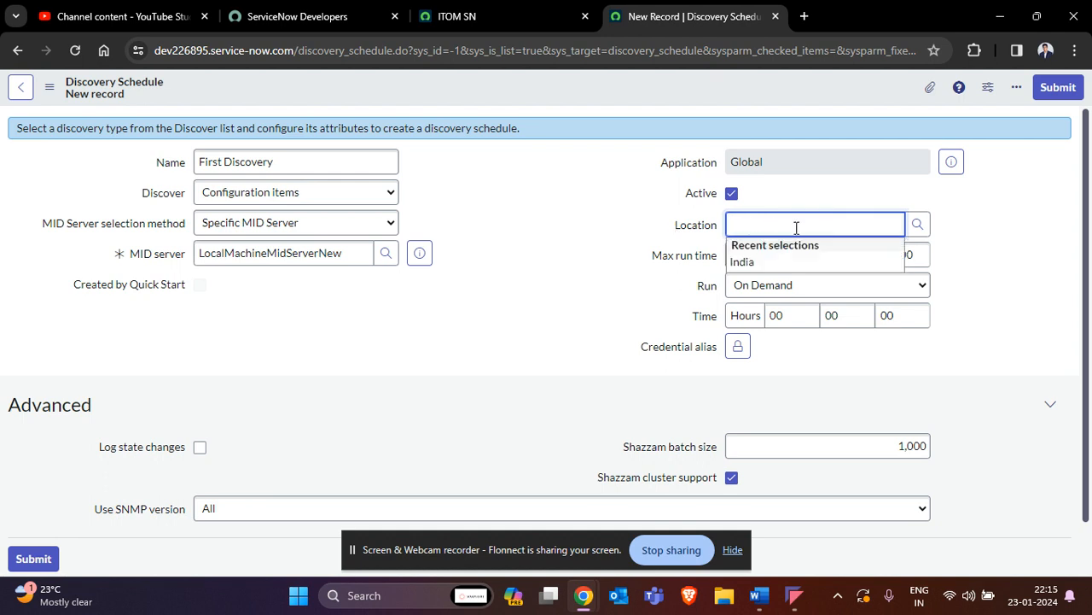
left_click(917, 224)
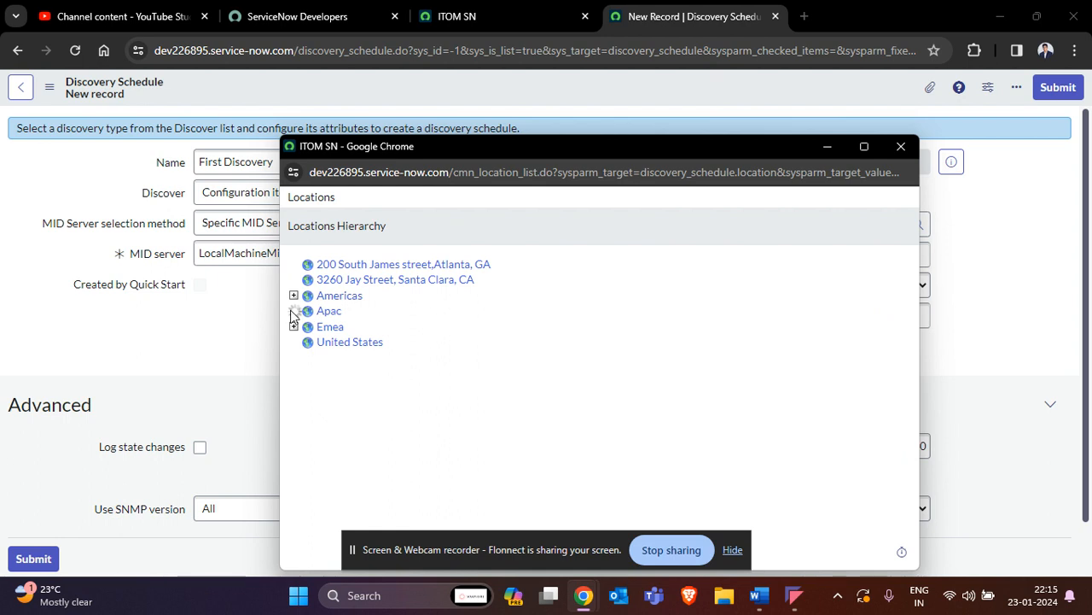
left_click(293, 311)
left_click(342, 358)
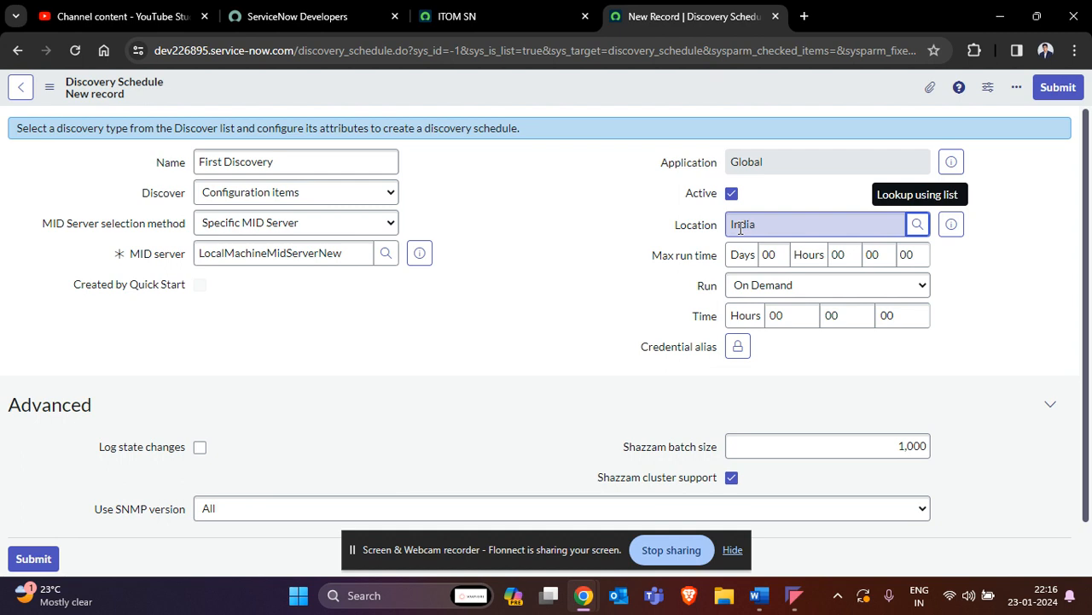
- Set the schedule's maximum run time to 03 hours
left_click(838, 255)
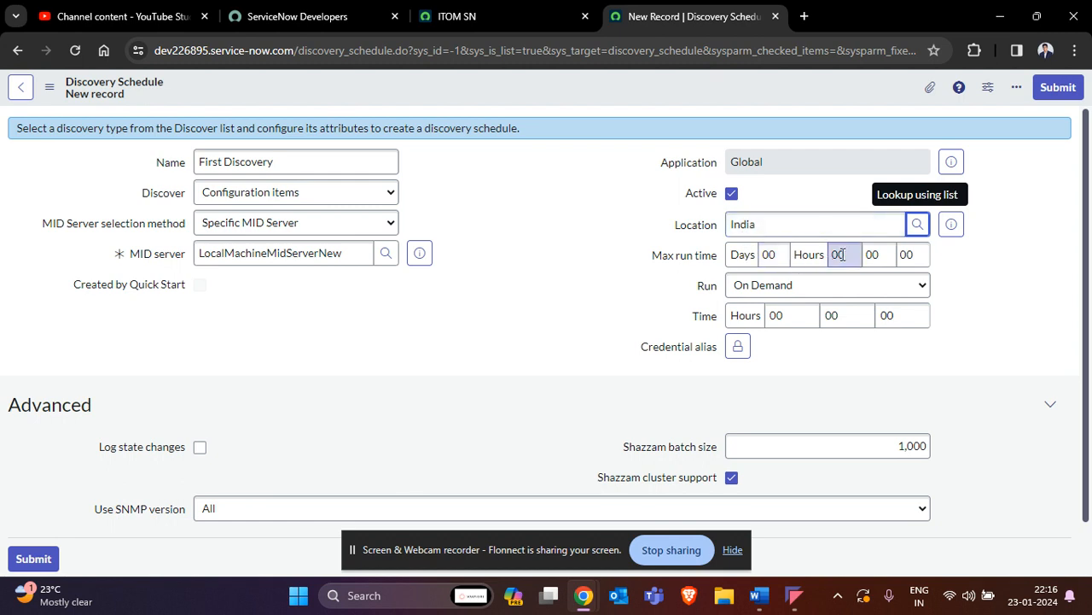
double_click(841, 254)
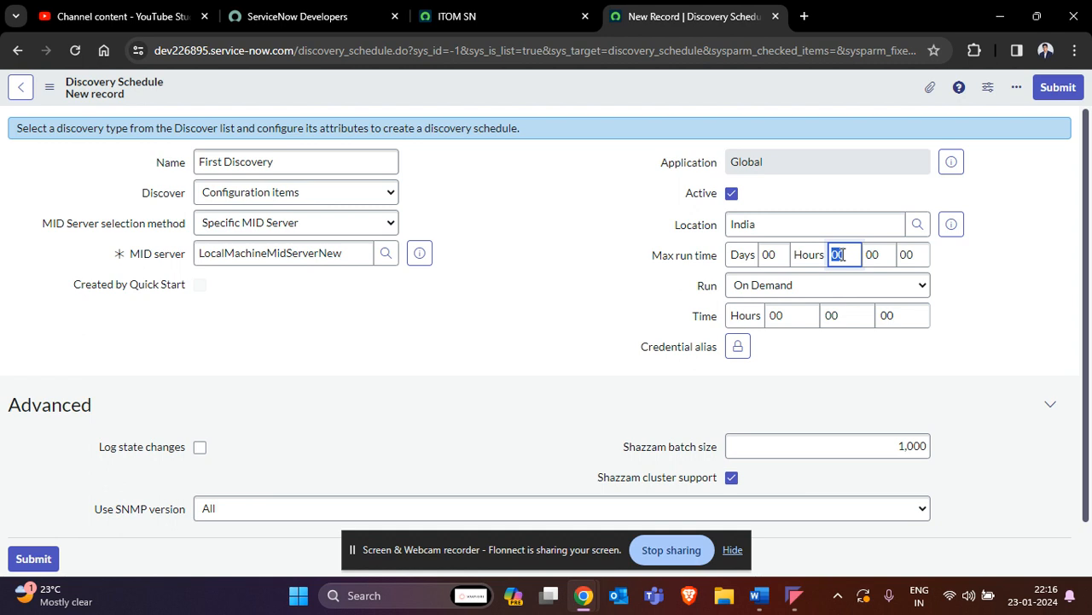
type("03")
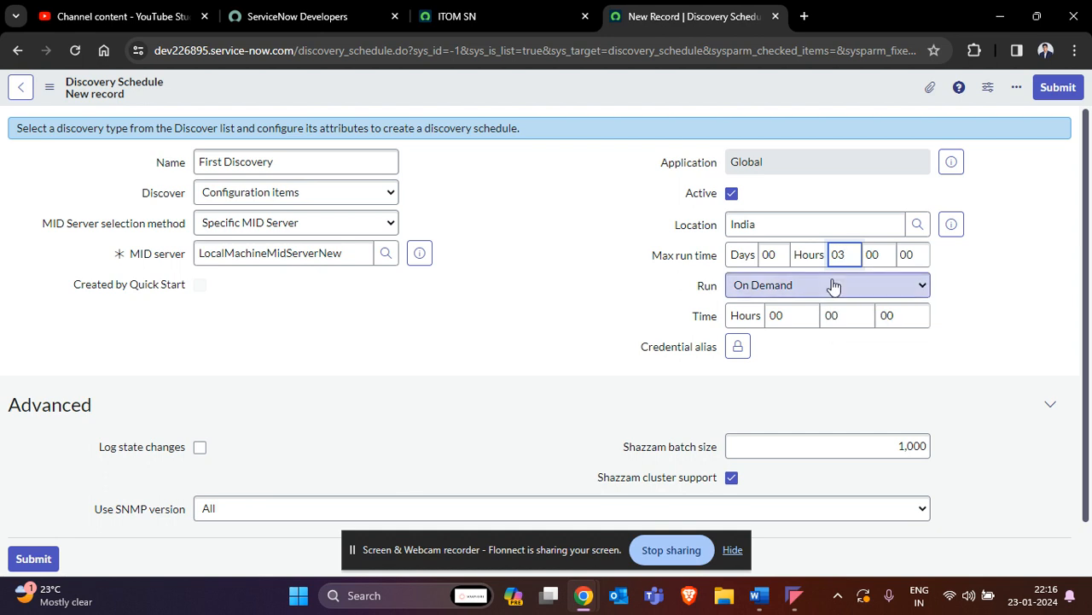
- Set the schedule to run Daily at 13:00:00
left_click(834, 287)
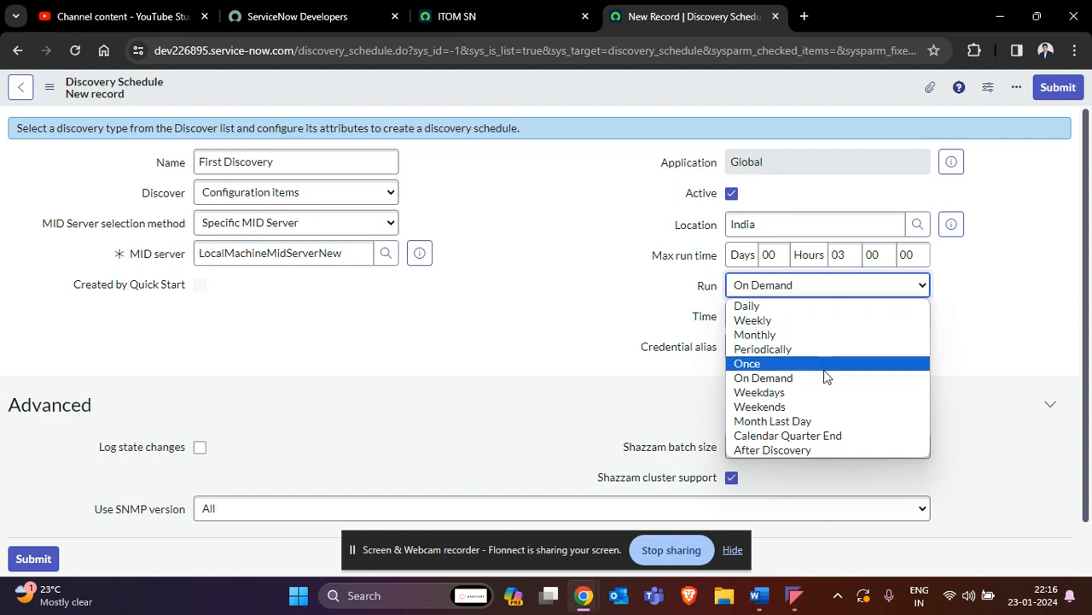
left_click(824, 311)
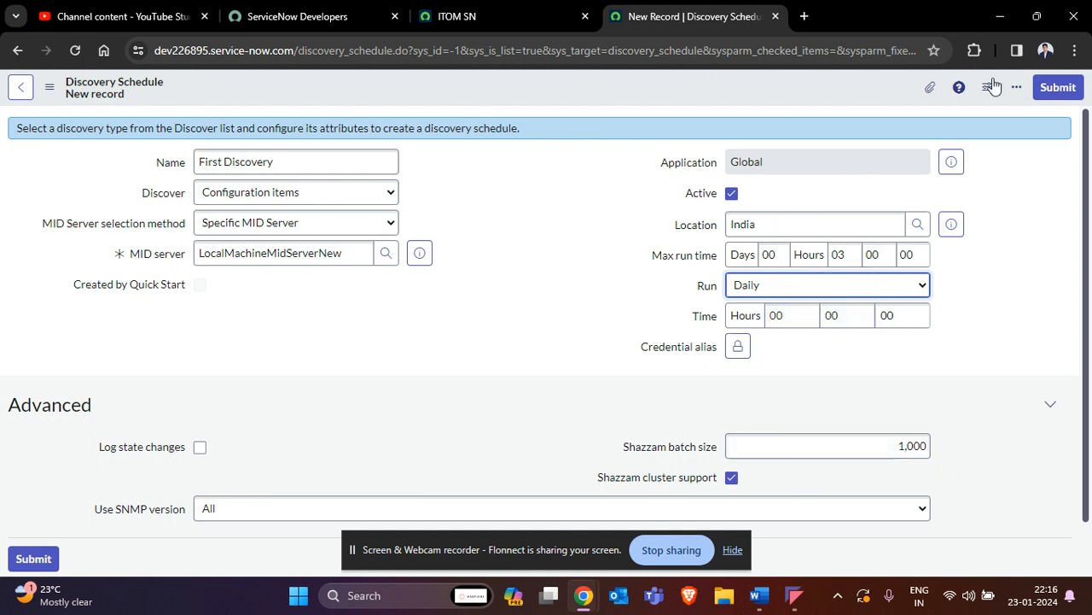
left_click(785, 316)
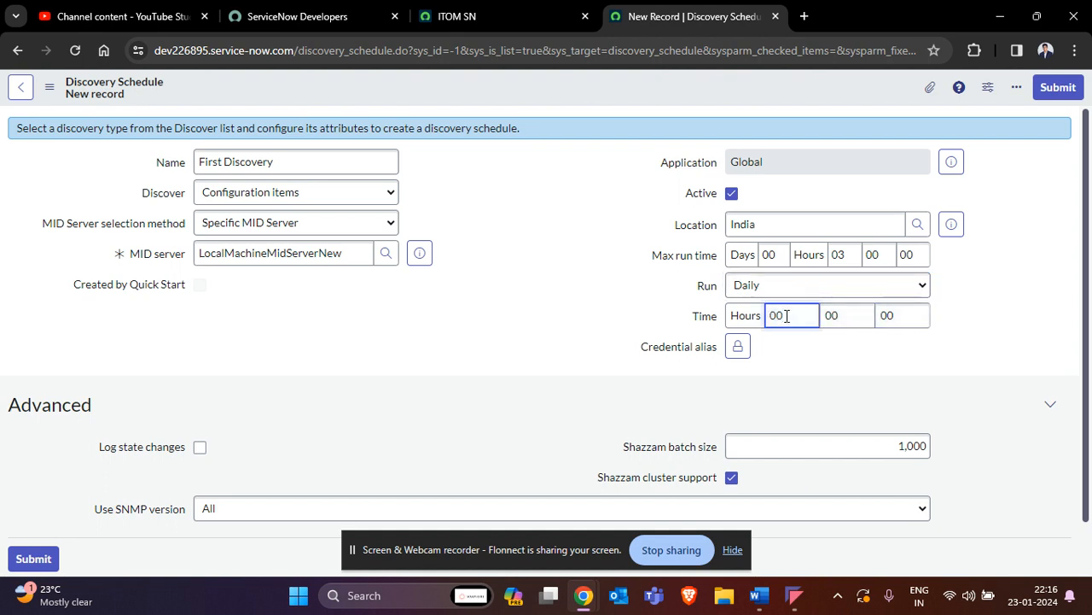
key("BackSpace")
key("BackSpace")
type("13")
left_click(793, 332)
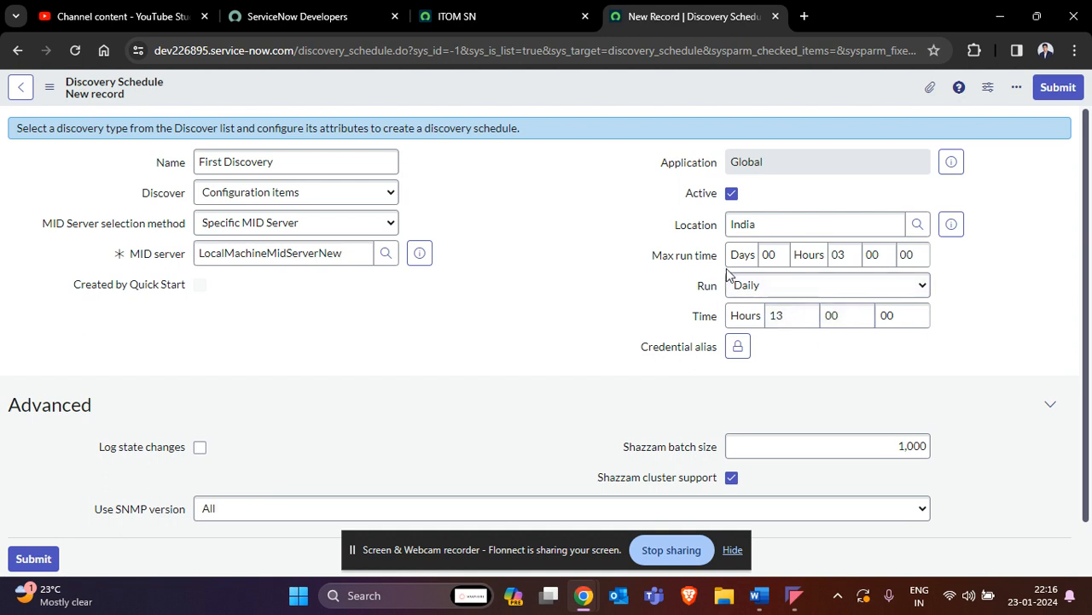
double_click(839, 255)
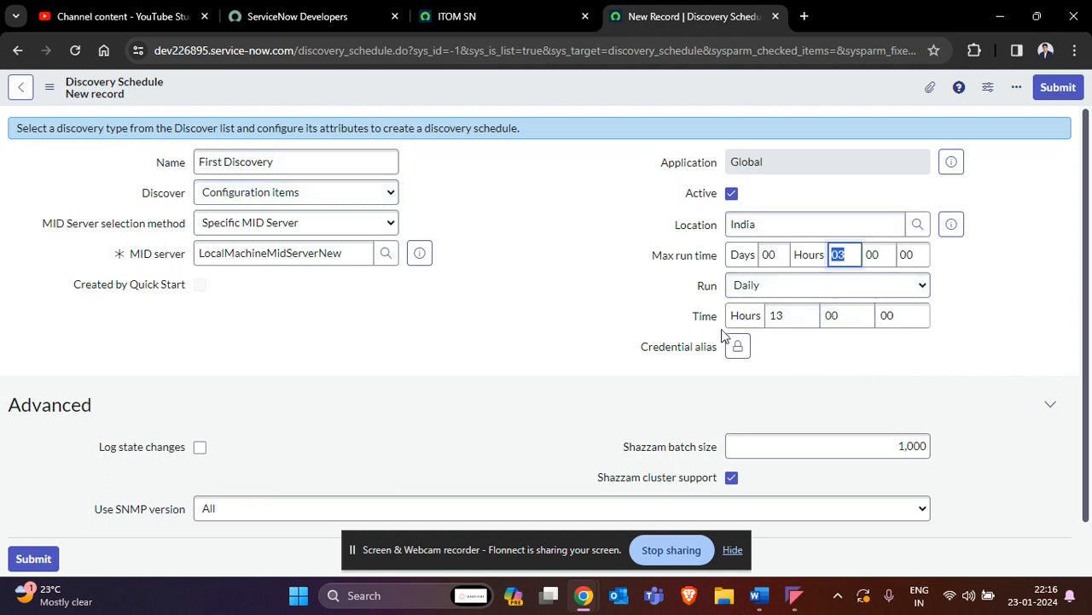
scroll(940, 461, "down", 1)
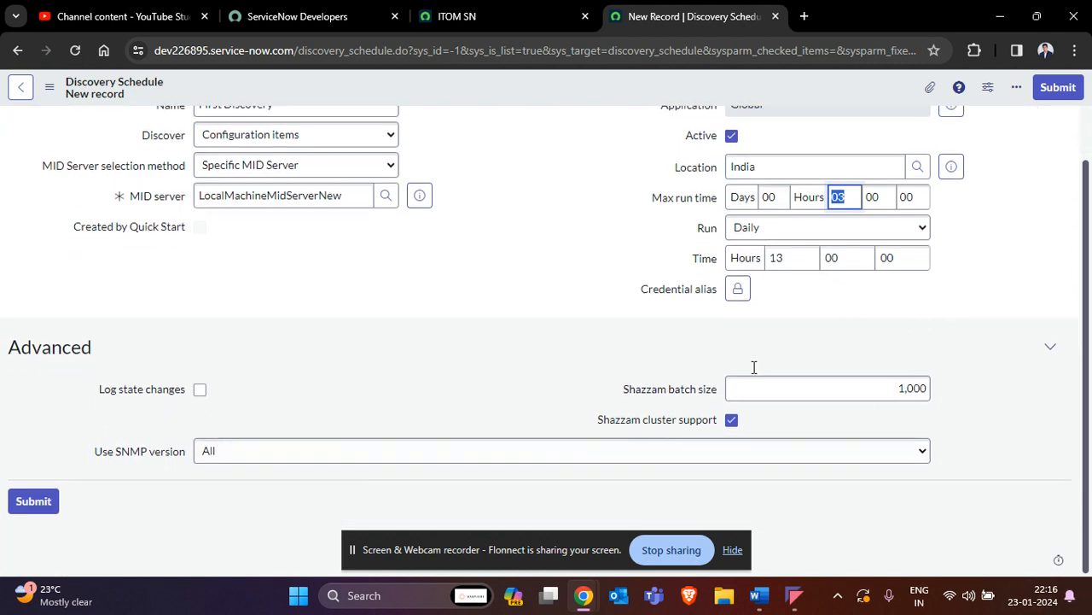
left_click_drag(664, 395, 725, 400)
left_click(770, 390)
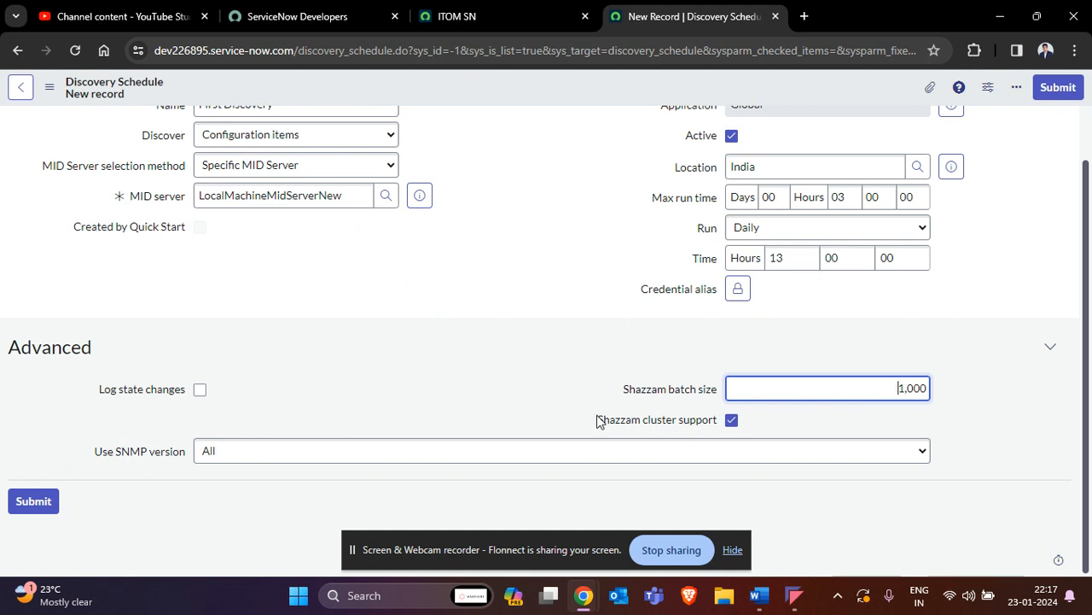
left_click_drag(597, 420, 713, 423)
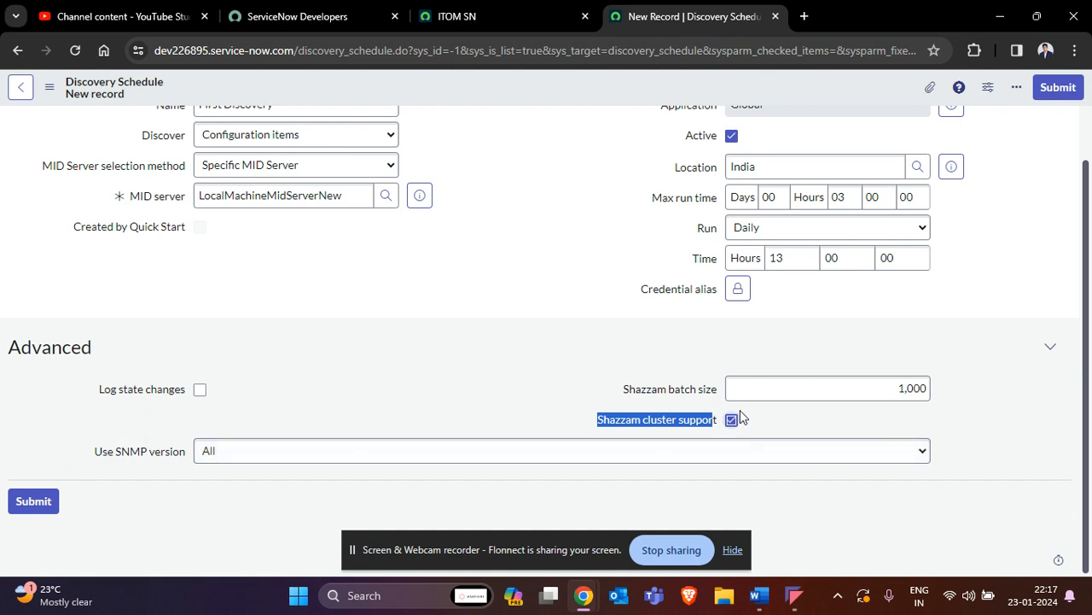
left_click(755, 387)
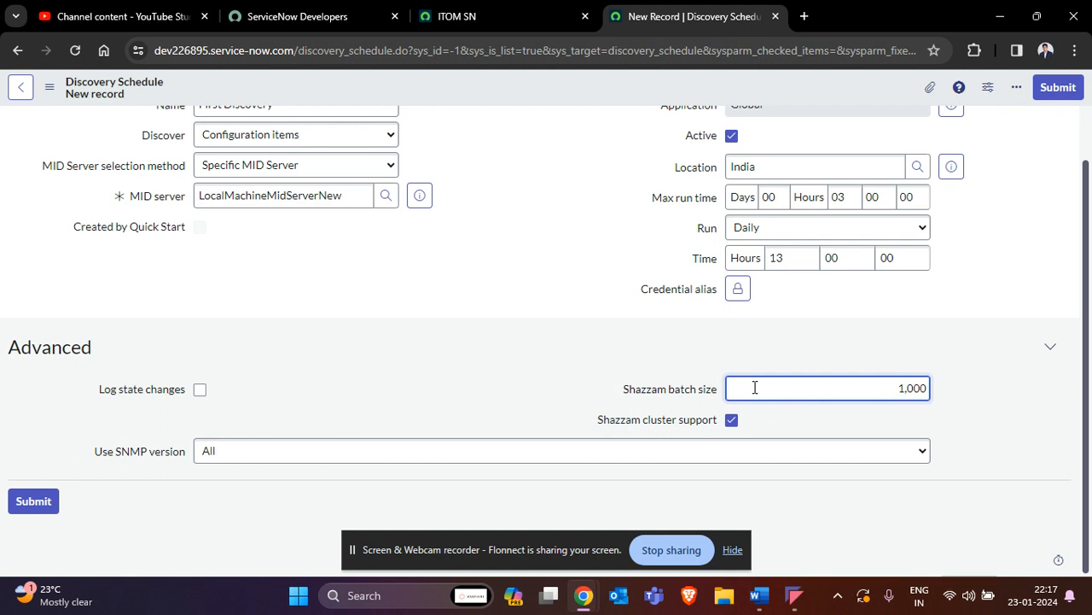
left_click_drag(892, 389, 936, 391)
type("256")
key("BackSpace")
key("BackSpace")
key("BackSpace")
type("1000")
left_click(951, 402)
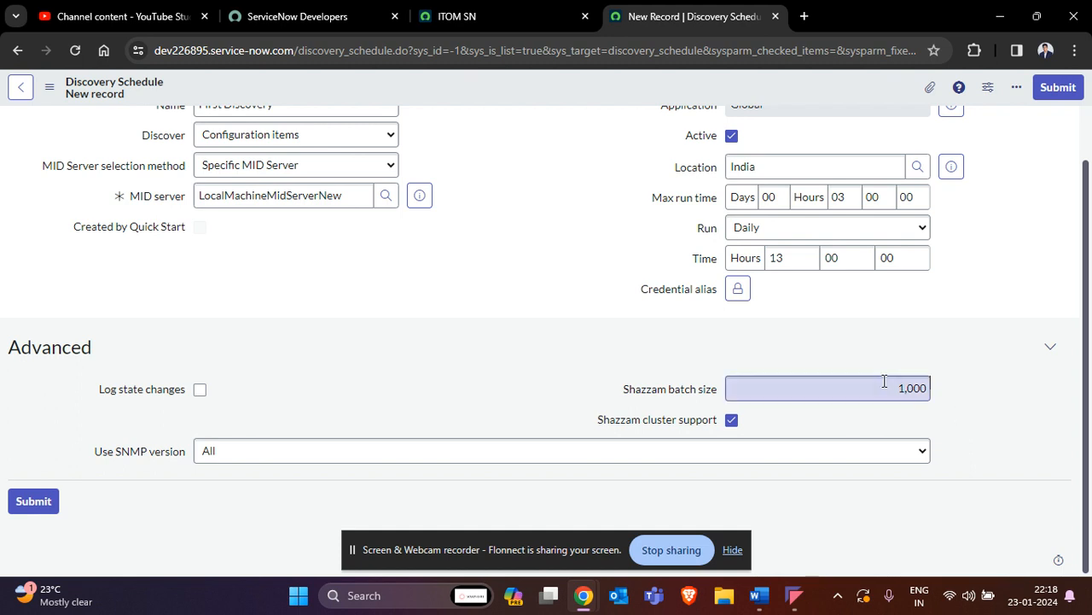
left_click_drag(888, 385, 958, 397)
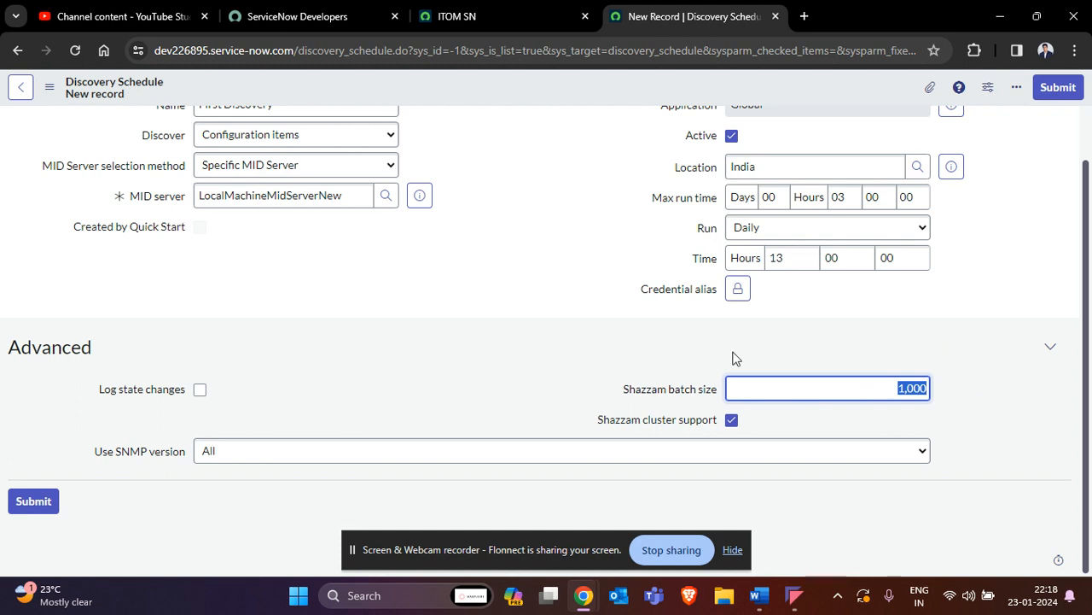
- Submit the new discovery schedule and open the saved First Discovery record in a separate browser tab
scroll(751, 282, "up", 1)
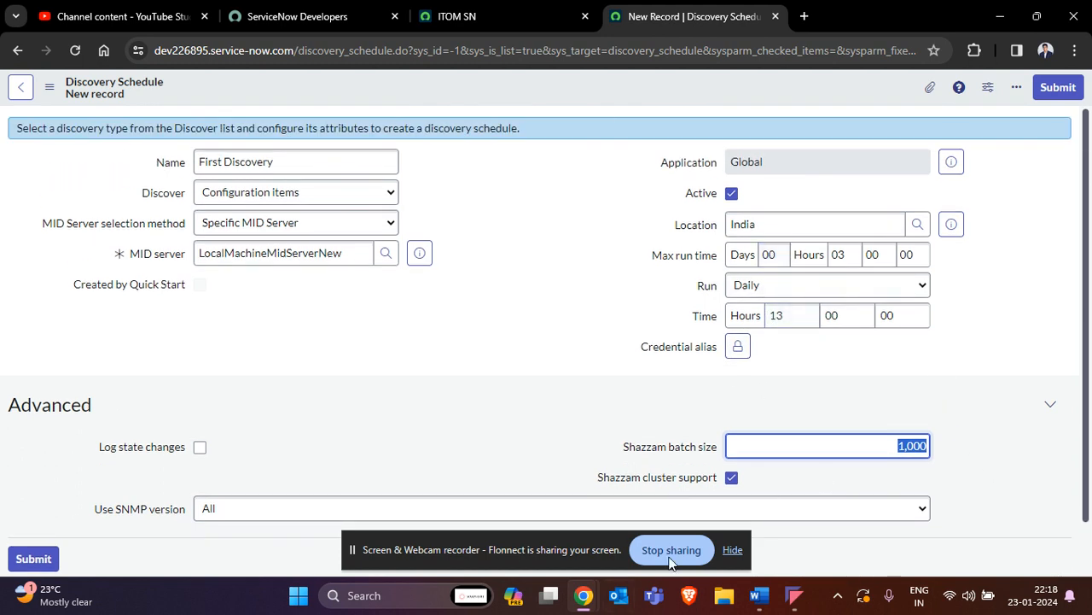
left_click(1048, 89)
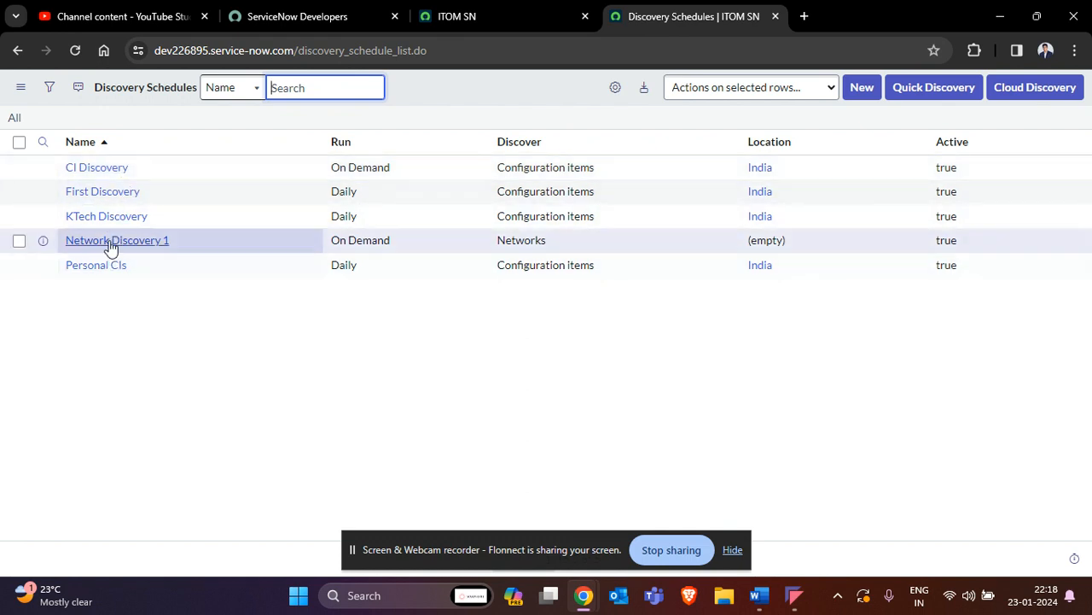
middle_click(102, 193)
left_click(764, 9)
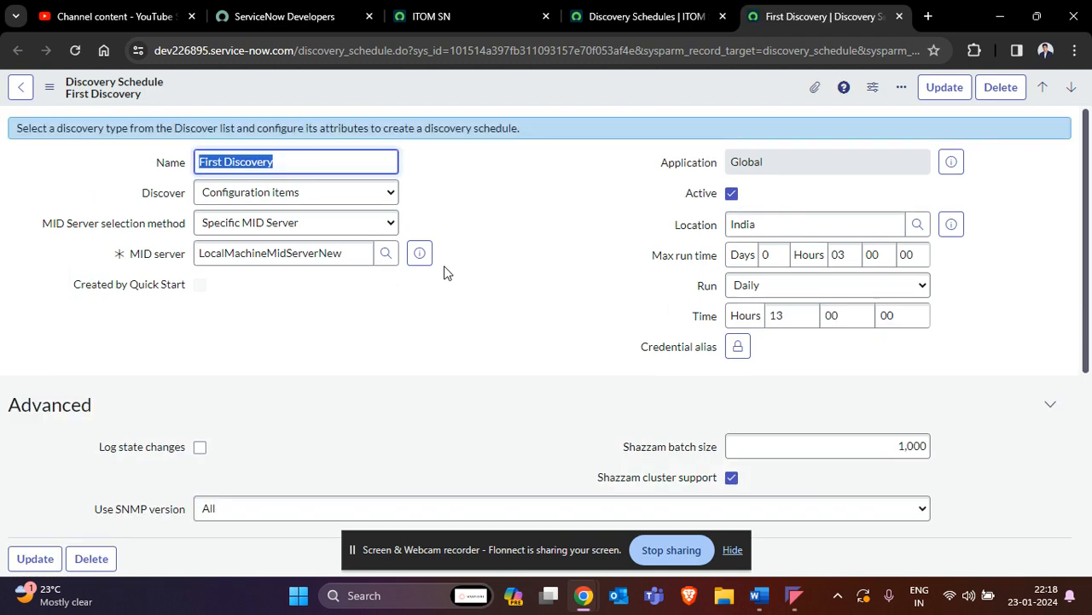
- Review the saved First Discovery schedule's related lists, maximum run time, location and Shazzam batch size
scroll(444, 265, "down", 4)
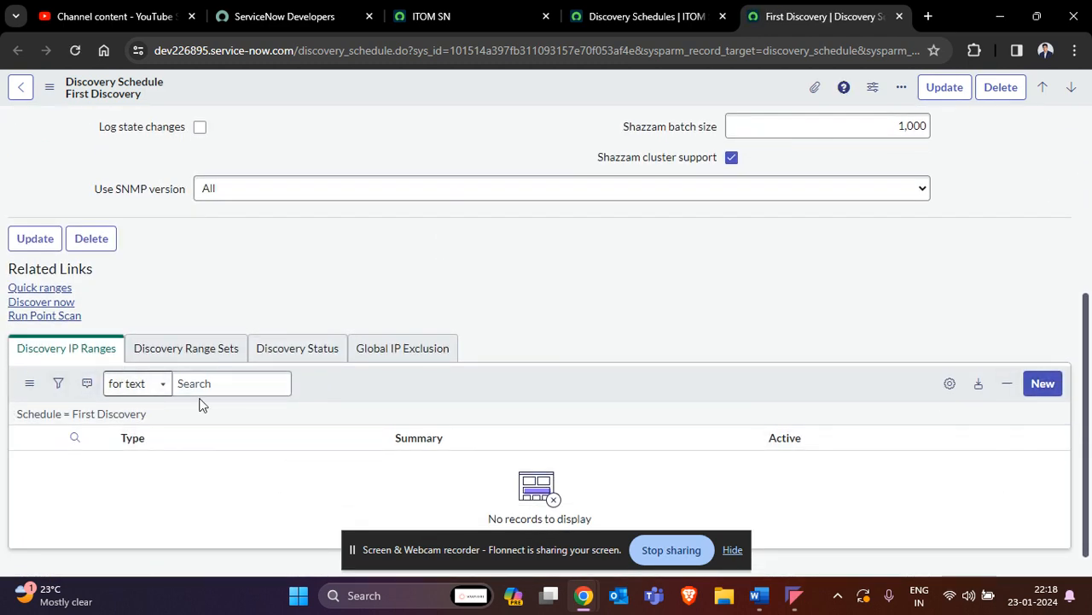
scroll(317, 436, "up", 4)
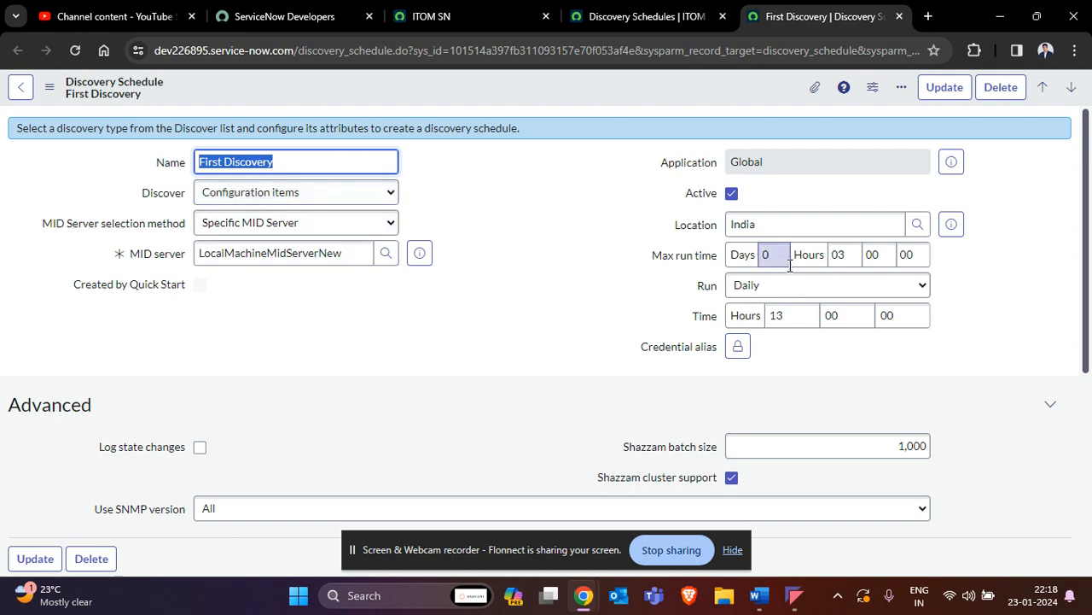
left_click(839, 255)
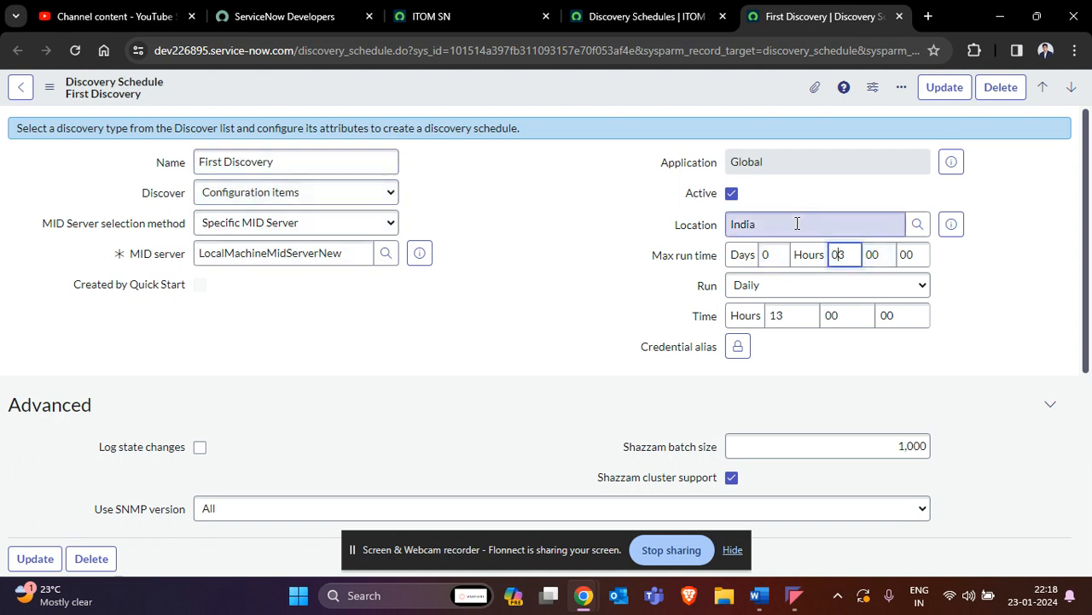
left_click_drag(795, 222, 692, 225)
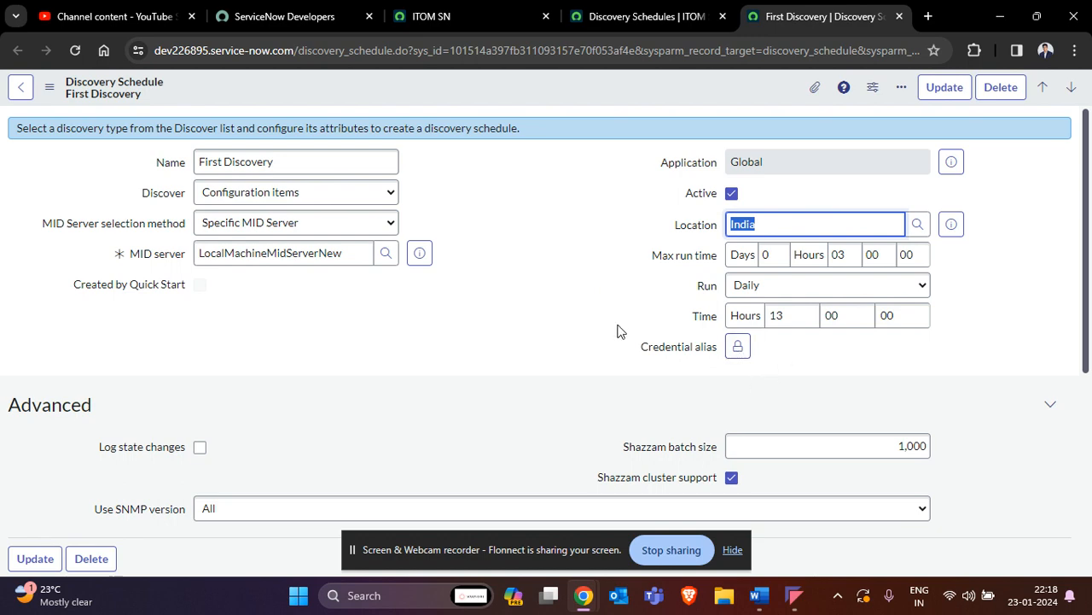
left_click_drag(760, 446, 935, 447)
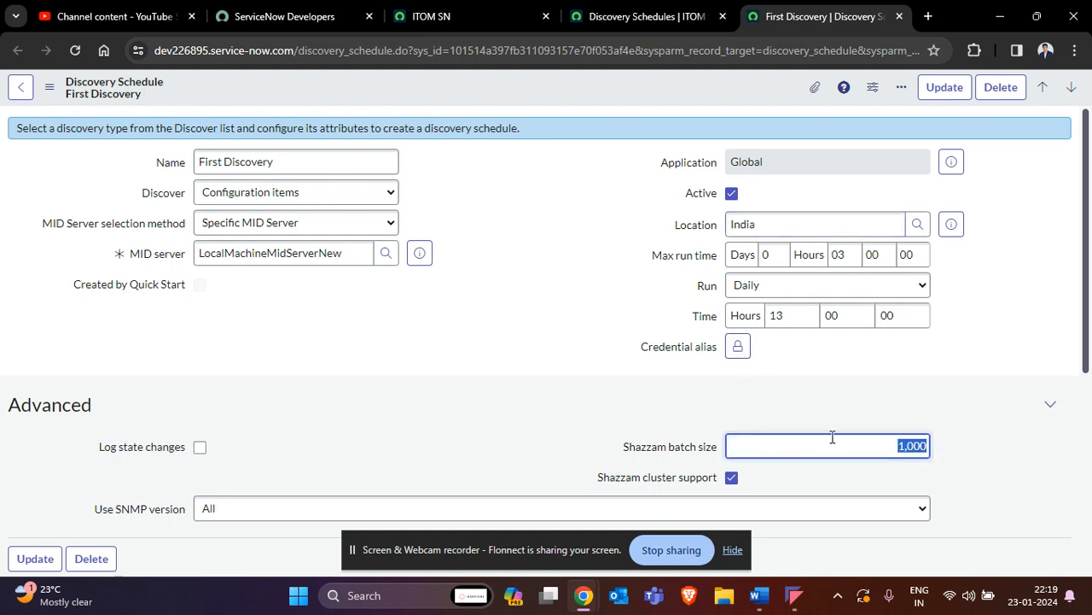
- Start a new Discovery IP Range record for the First Discovery schedule and name it LaptopIP
scroll(527, 387, "down", 3)
scroll(418, 265, "down", 1)
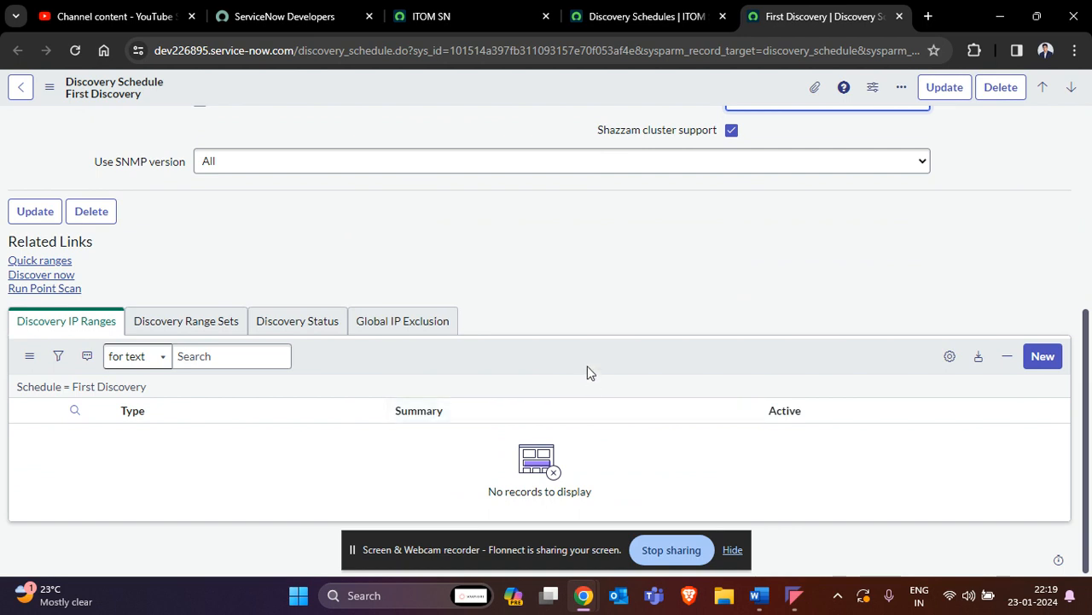
left_click(1049, 360)
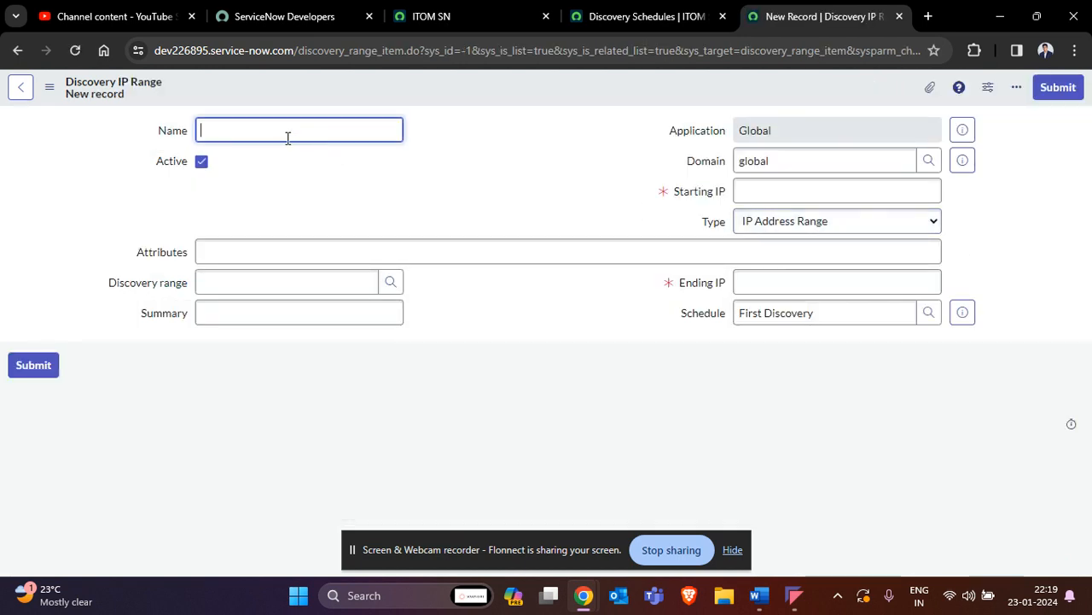
type("F")
key("BackSpace")
key("BackSpace")
type("LaptopIp")
key("BackSpace")
type("P")
left_click(762, 194)
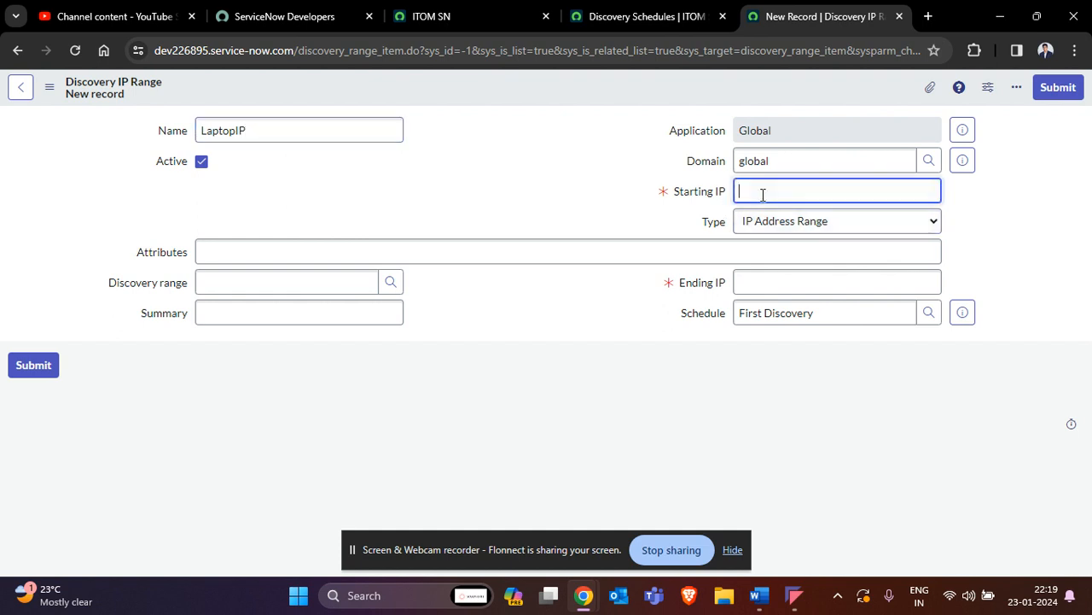
key("super")
key("super")
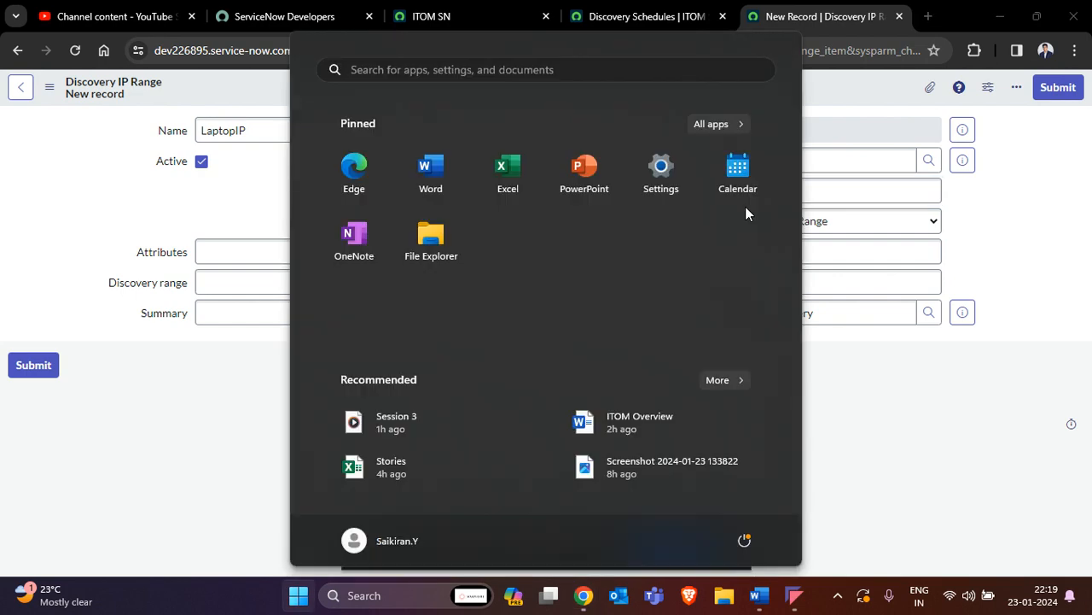
key("super")
key("super")
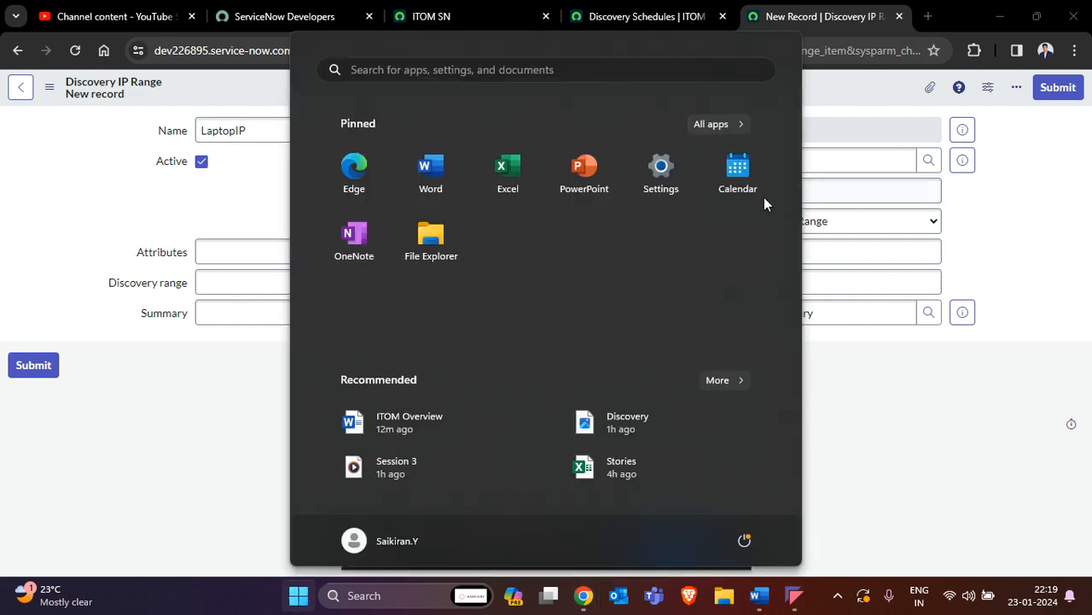
left_click(746, 281)
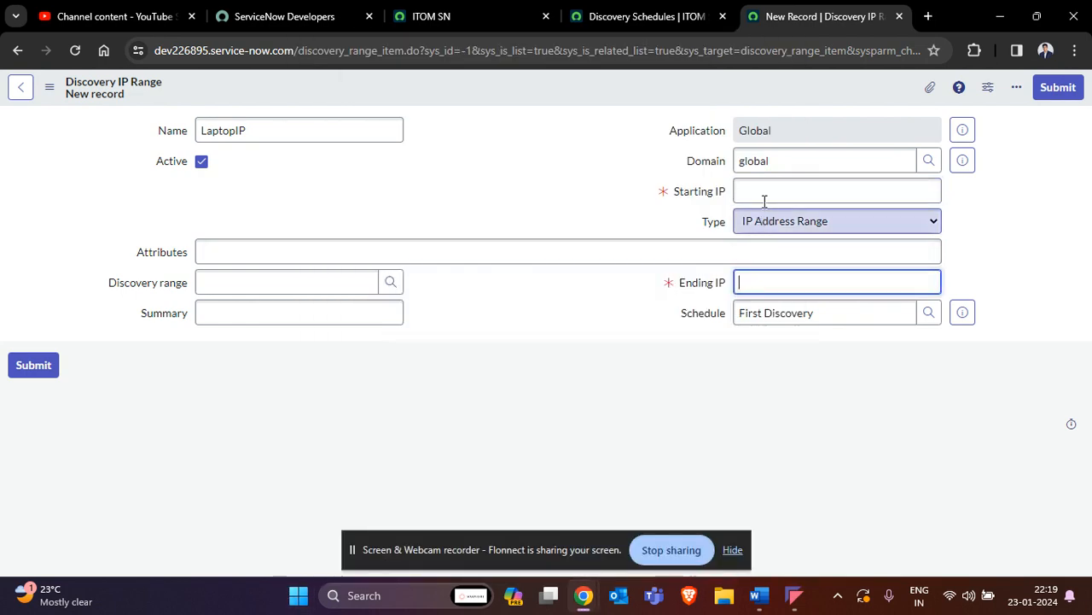
left_click(763, 185)
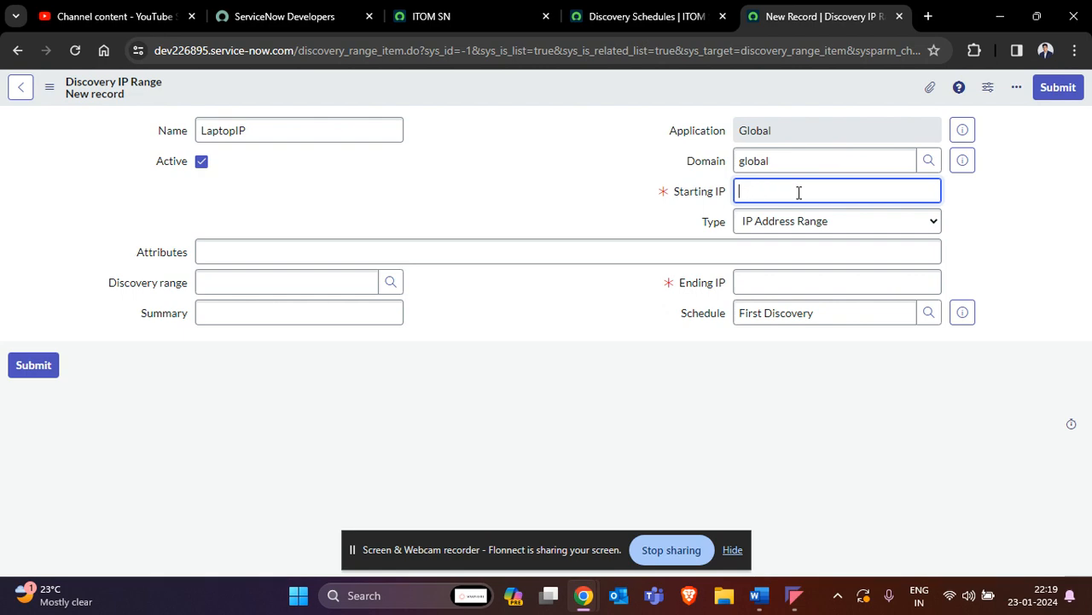
- Open Command Prompt, run ipconfig and copy the Wi-Fi adapter's IPv4 address
key("super")
type("cmd")
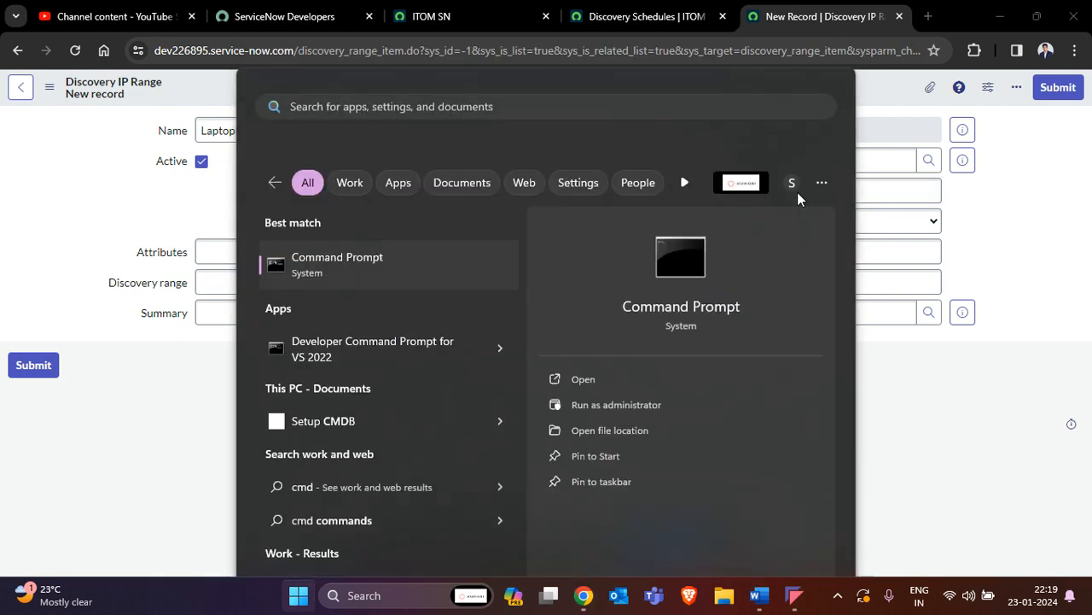
key("Return")
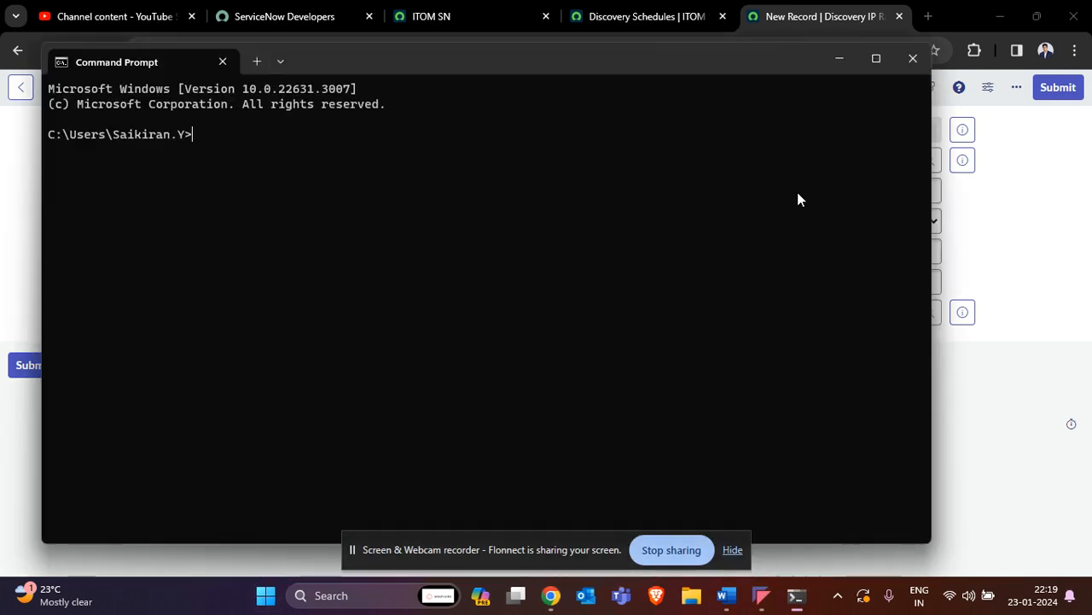
type("ipco")
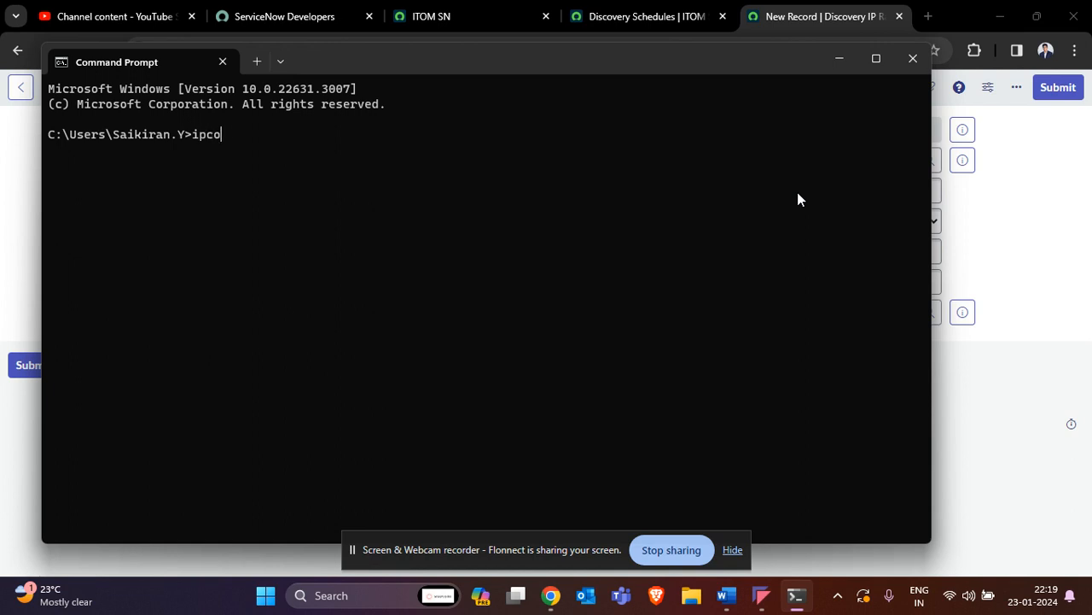
type("nfig")
key("Return")
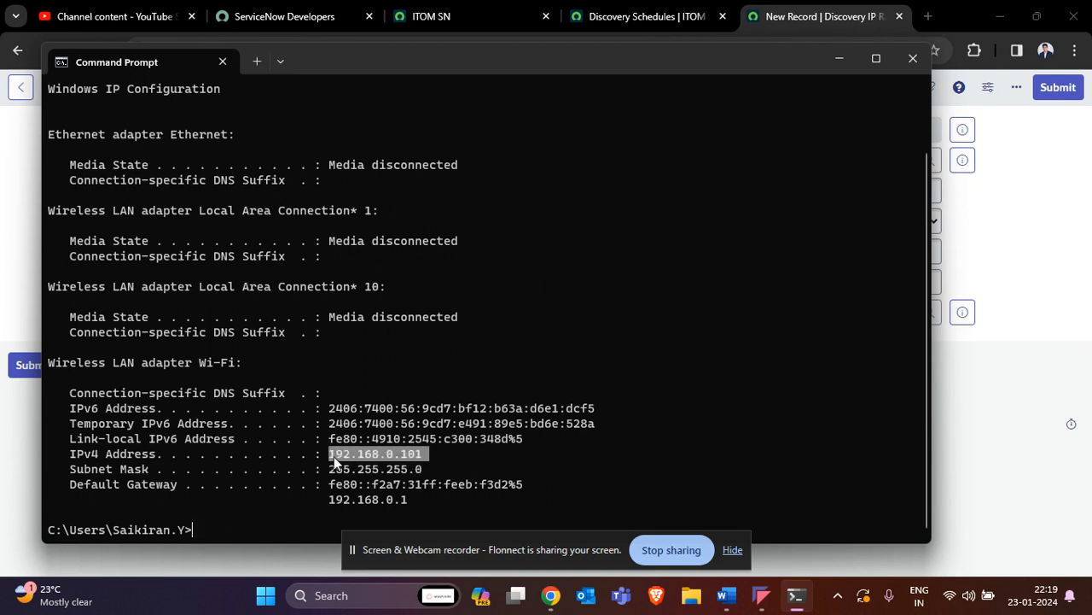
key("ctrl+c")
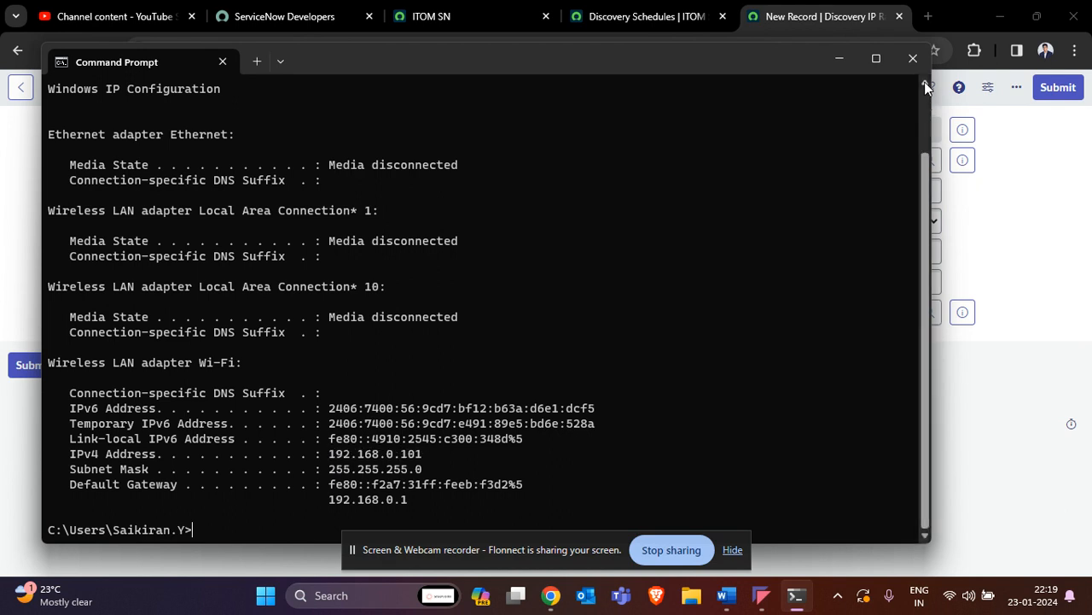
- Close Command Prompt and set both the Starting IP and Ending IP of the LaptopIP range to 192.168.0.101
left_click(912, 58)
left_click(779, 199)
key("ctrl+v")
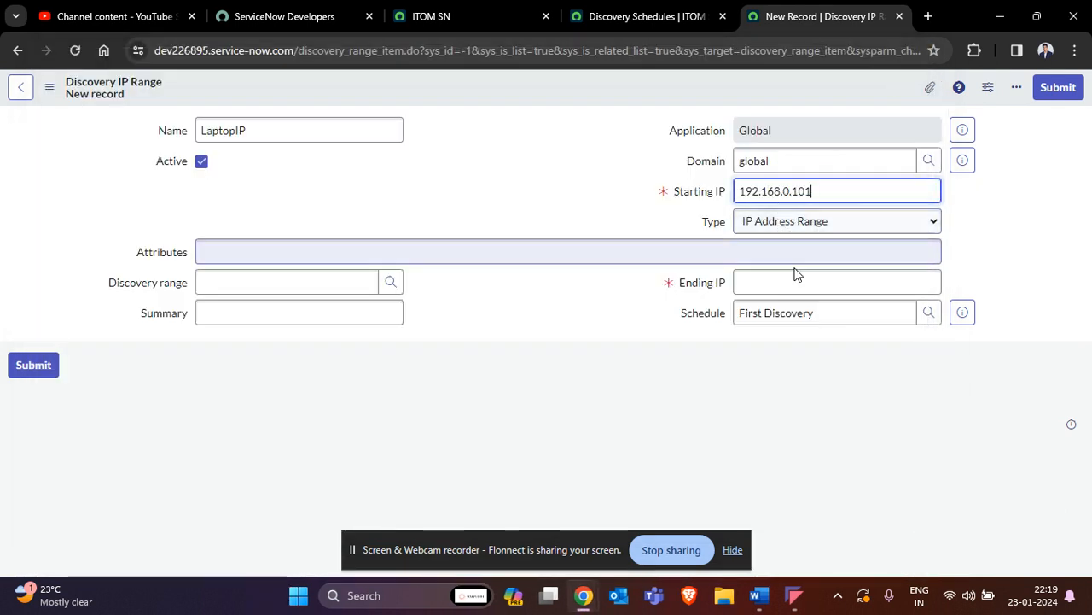
left_click(793, 281)
key("ctrl+v")
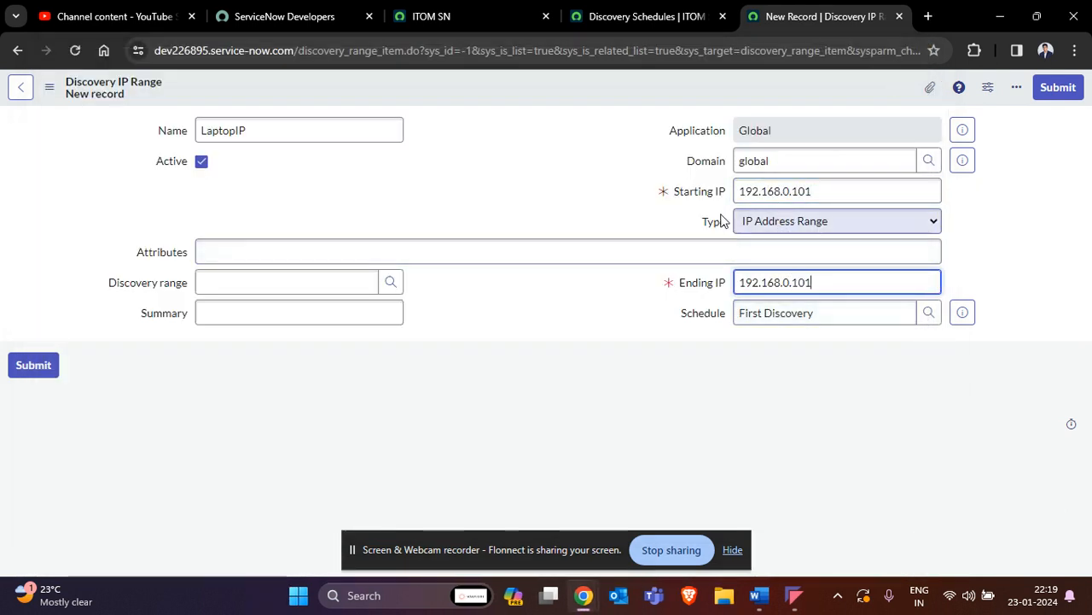
left_click(346, 155)
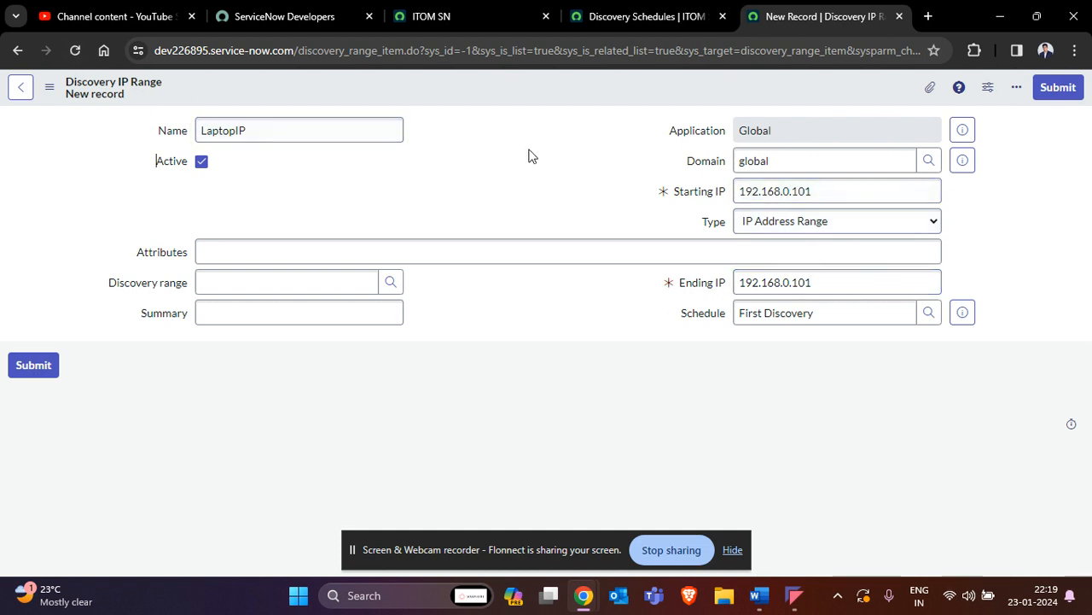
left_click_drag(739, 191, 753, 193)
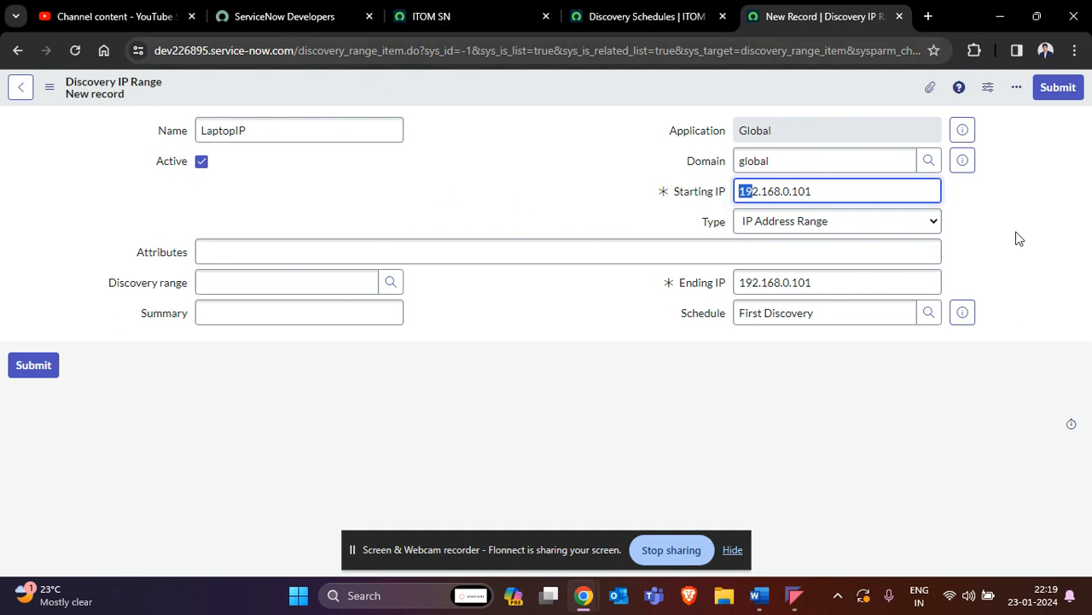
left_click(826, 192)
triple_click(699, 194)
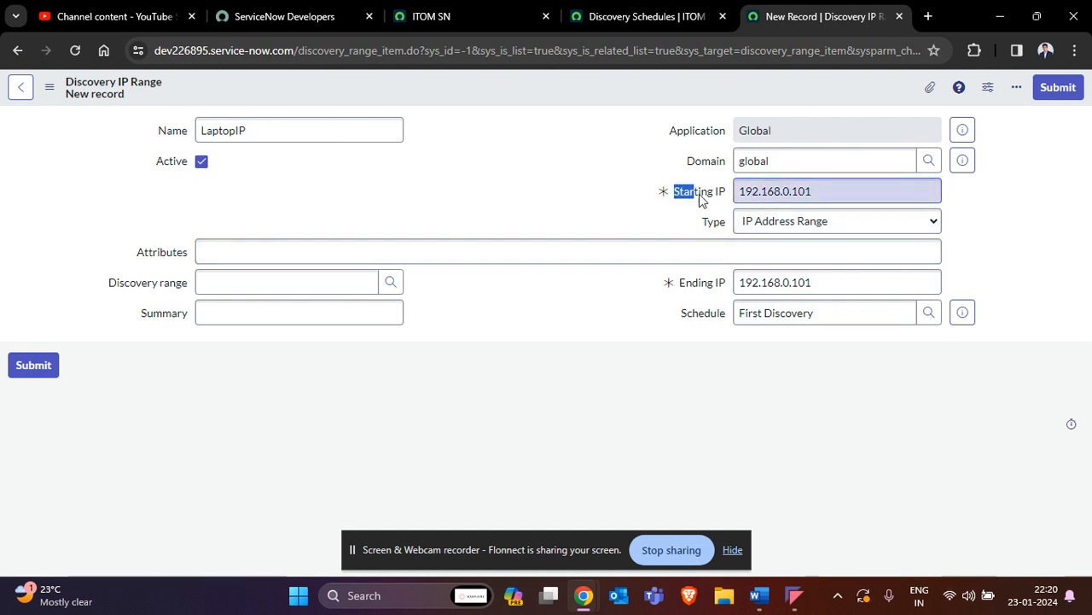
triple_click(698, 282)
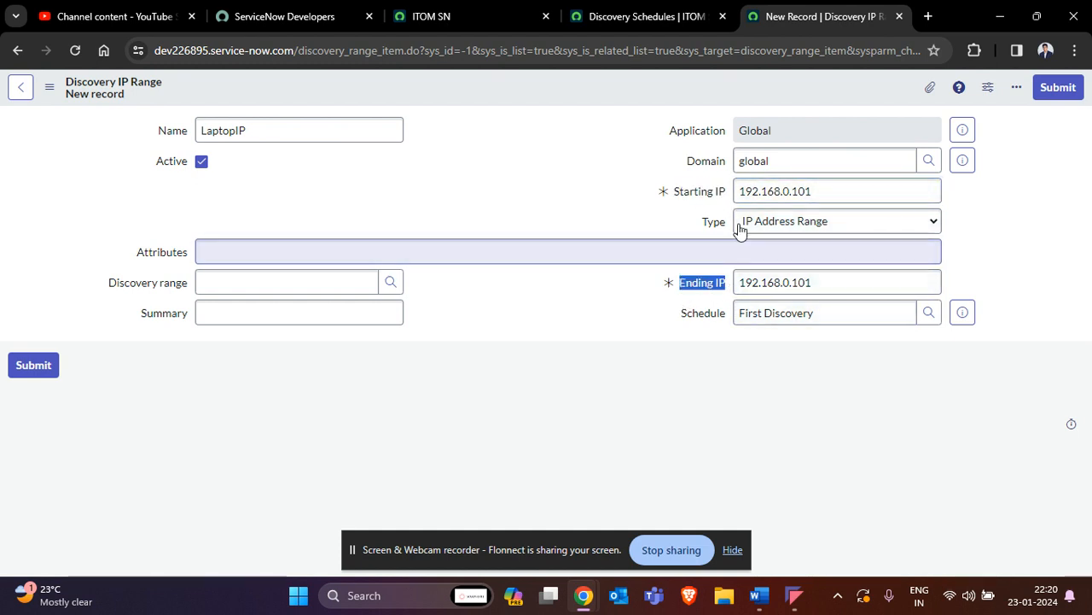
left_click(819, 282)
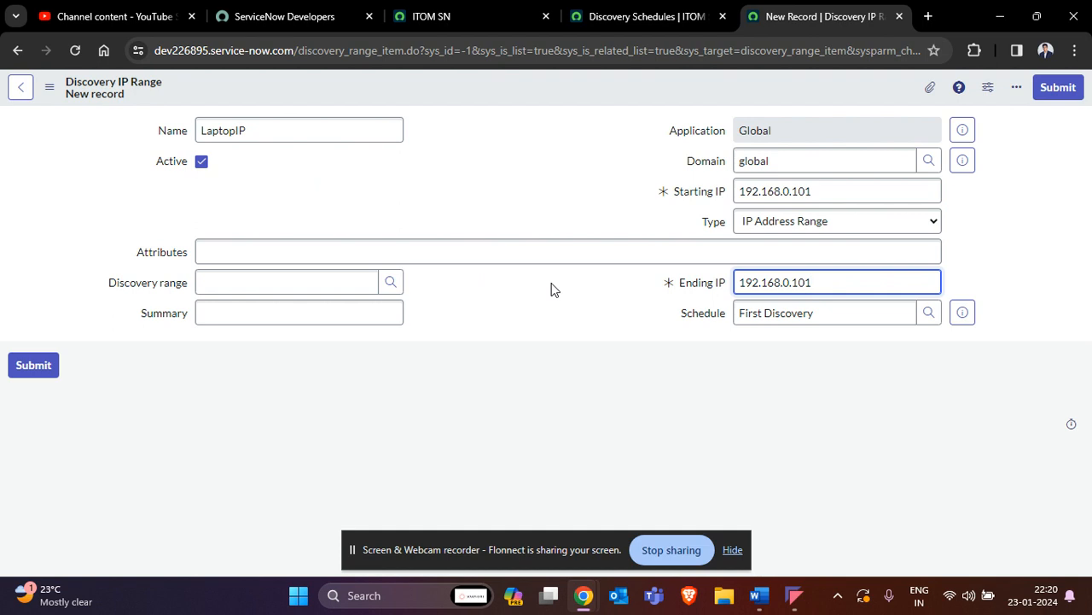
- Submit the LaptopIP range and check its entry among the First Discovery schedule's Discovery IP Ranges
left_click(1046, 89)
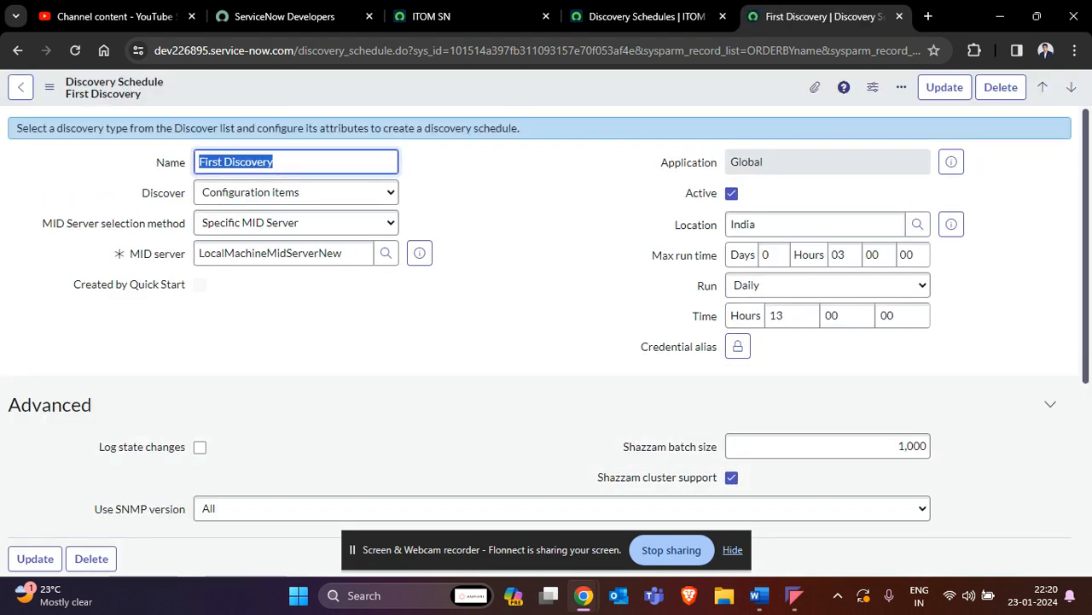
scroll(427, 323, "down", 4)
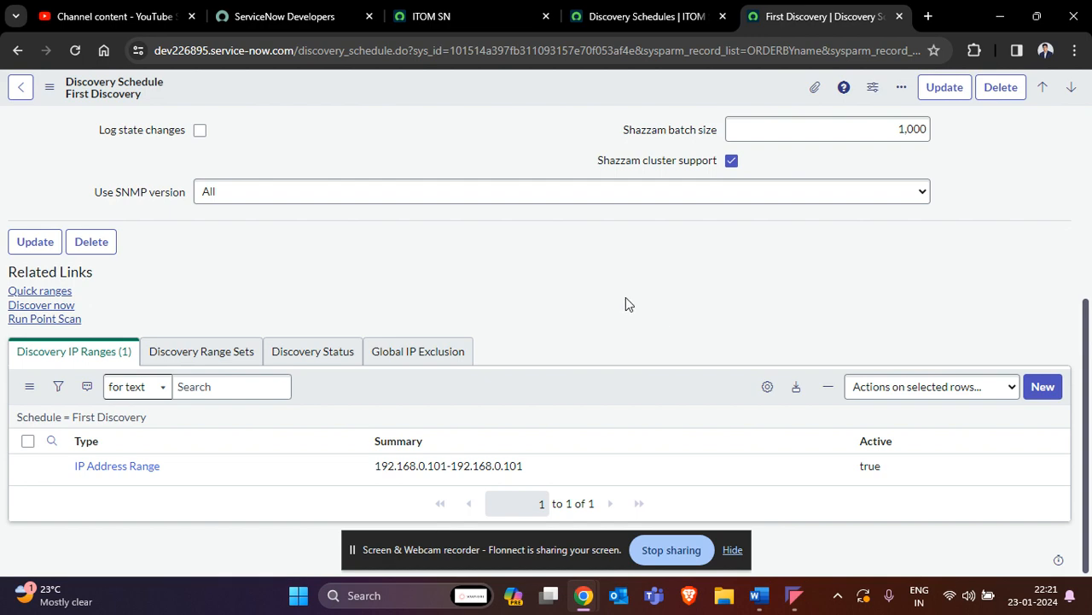
scroll(523, 253, "up", 3)
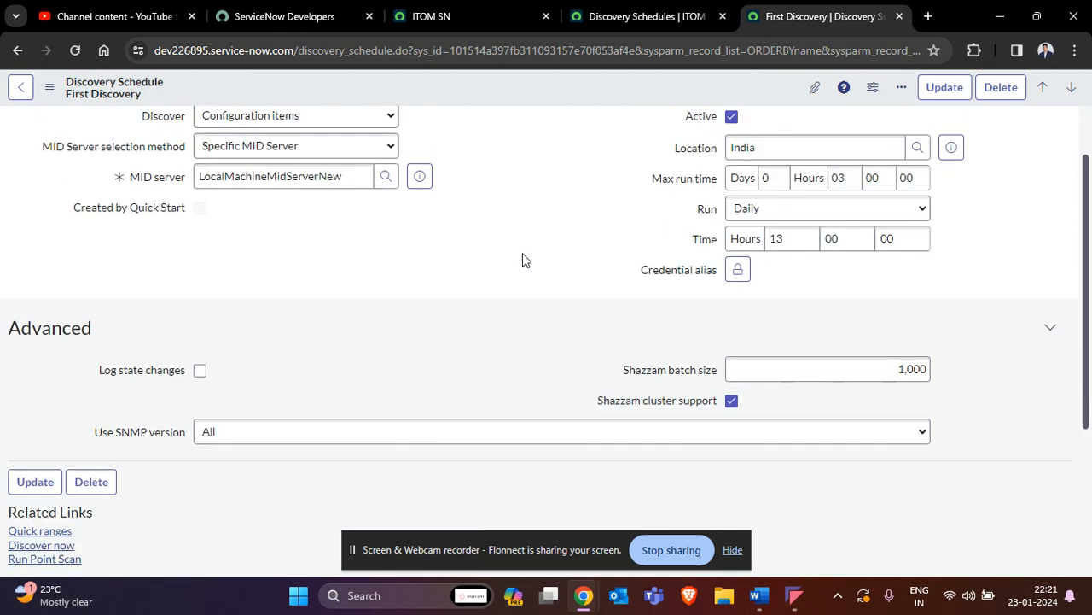
- Switch to the Windows Services console from the ServiceNow browser session
scroll(523, 255, "down", 3)
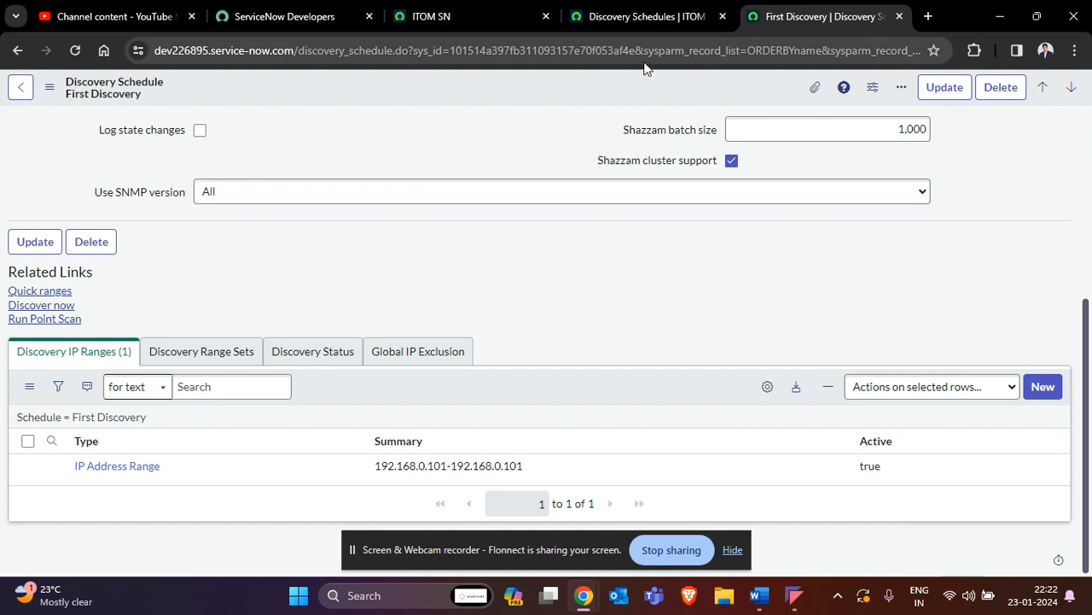
left_click(461, 17)
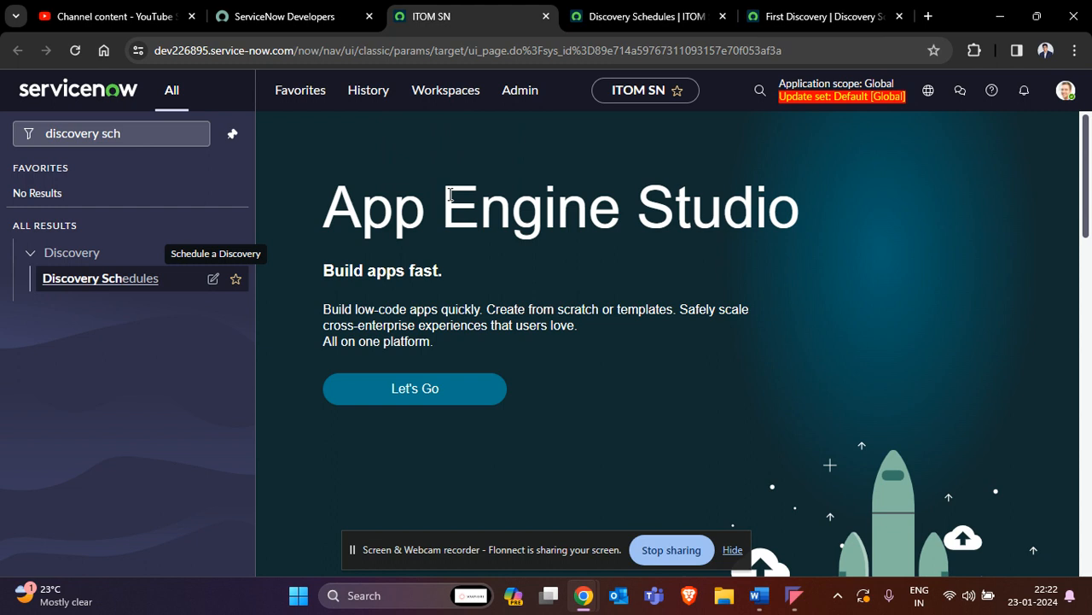
key("super")
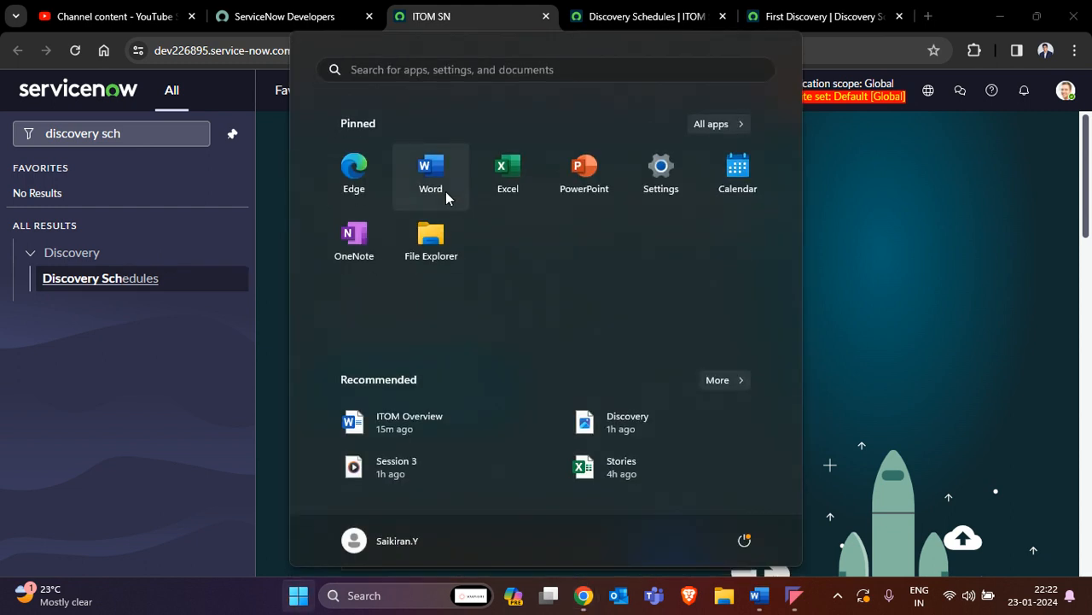
type("services")
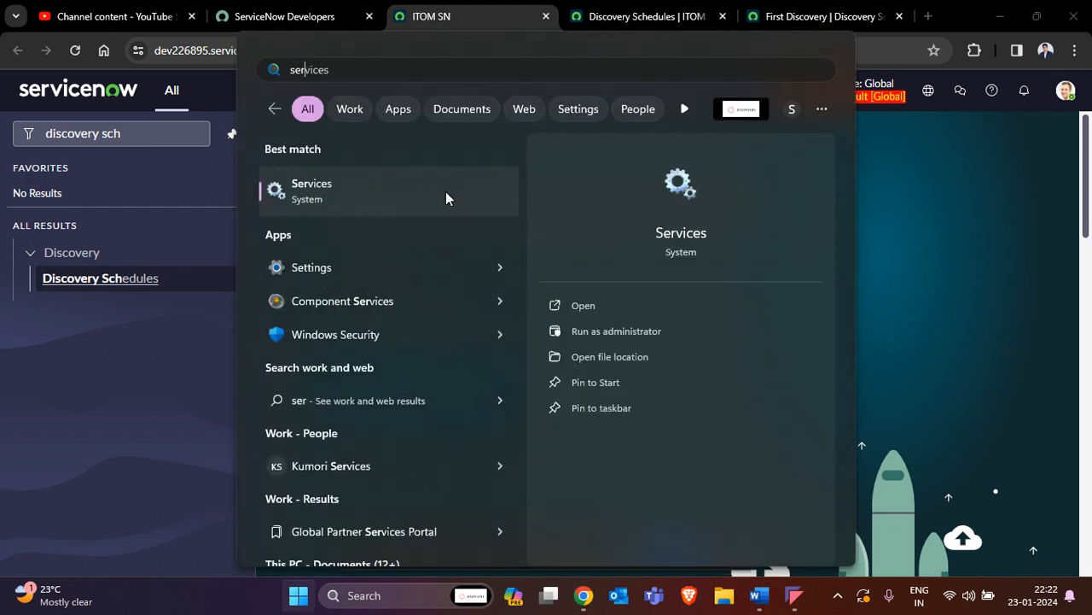
key("Return")
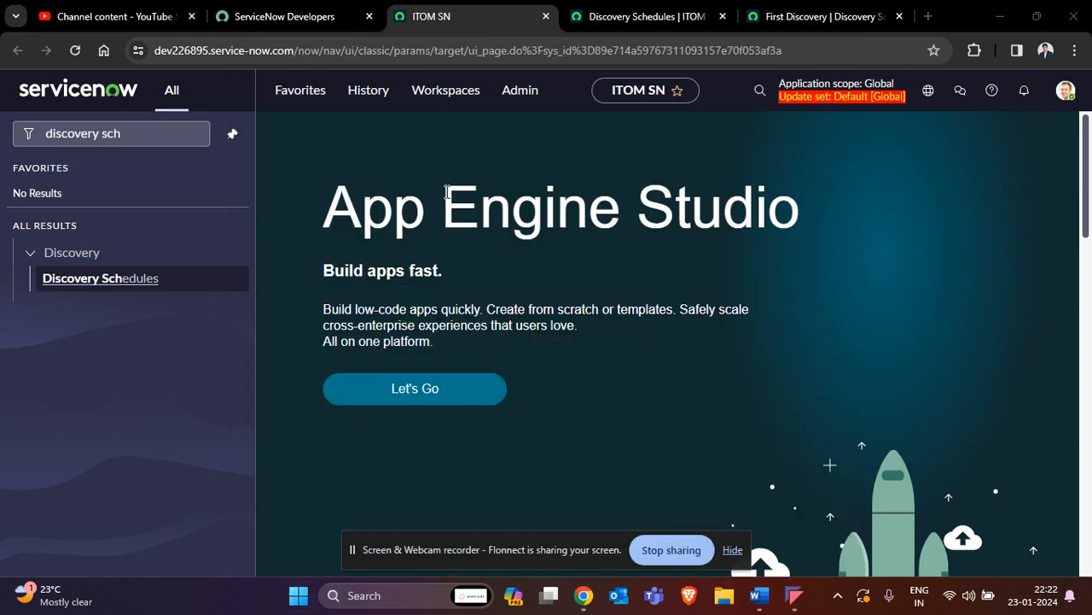
- Find the ServiceNow MID Server service in the local services list and open its properties
scroll(431, 247, "down", 7)
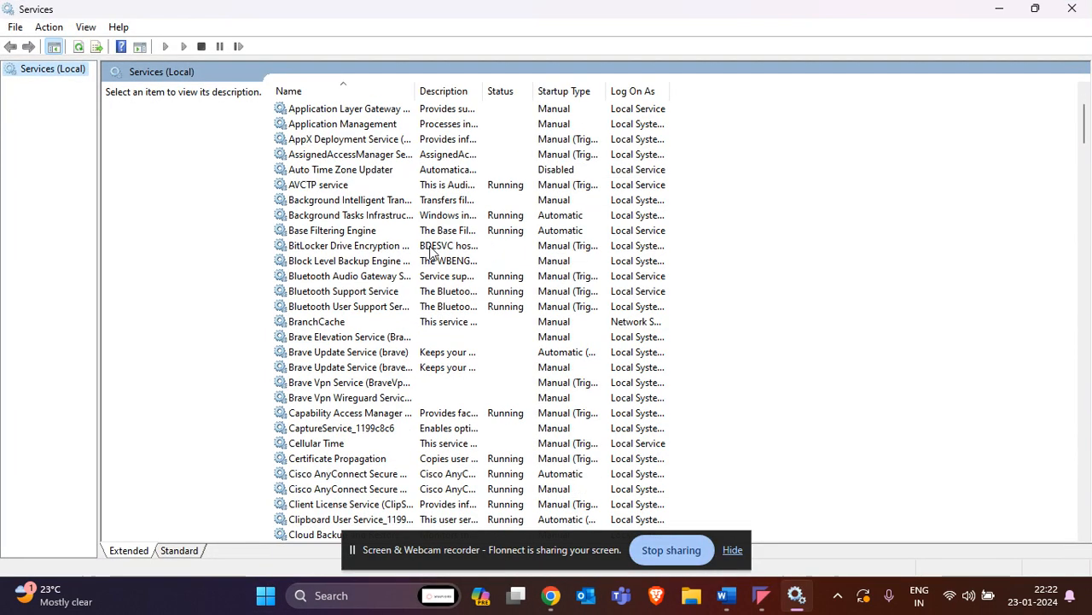
scroll(431, 248, "down", 20)
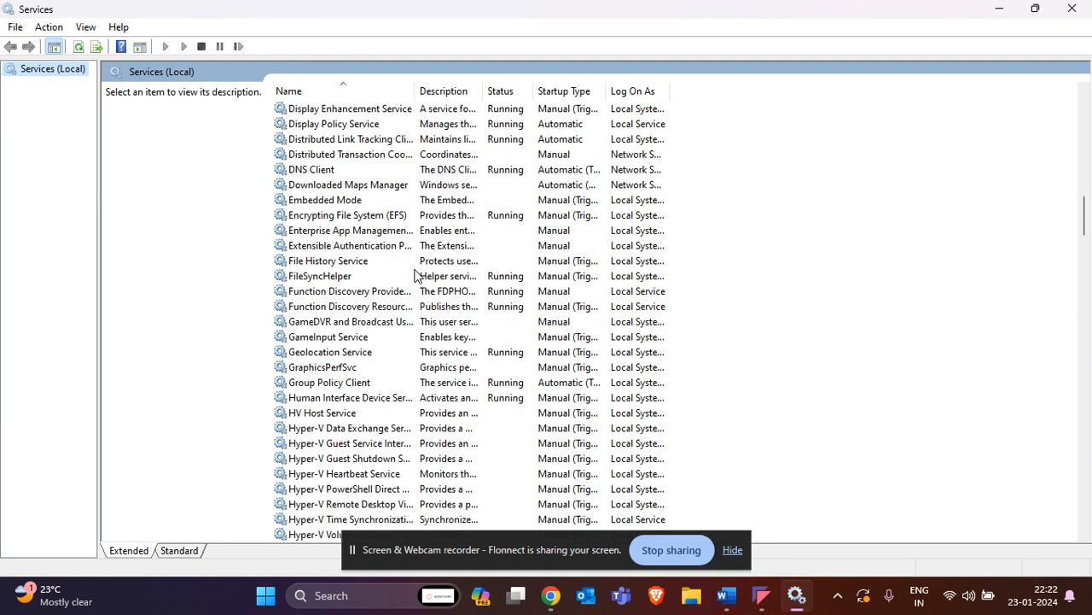
scroll(416, 275, "down", 20)
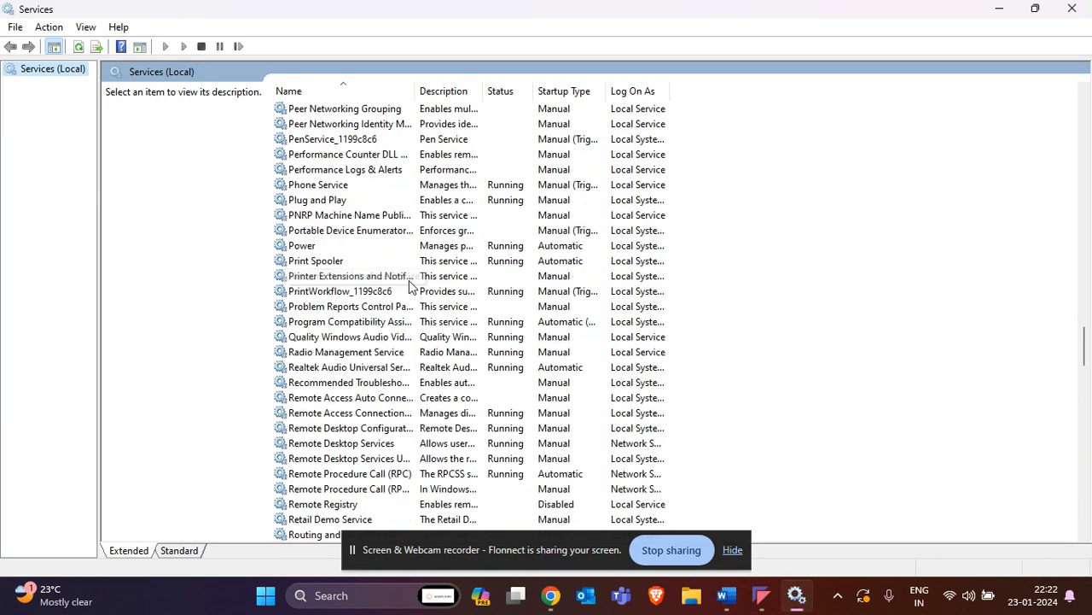
left_click(344, 369)
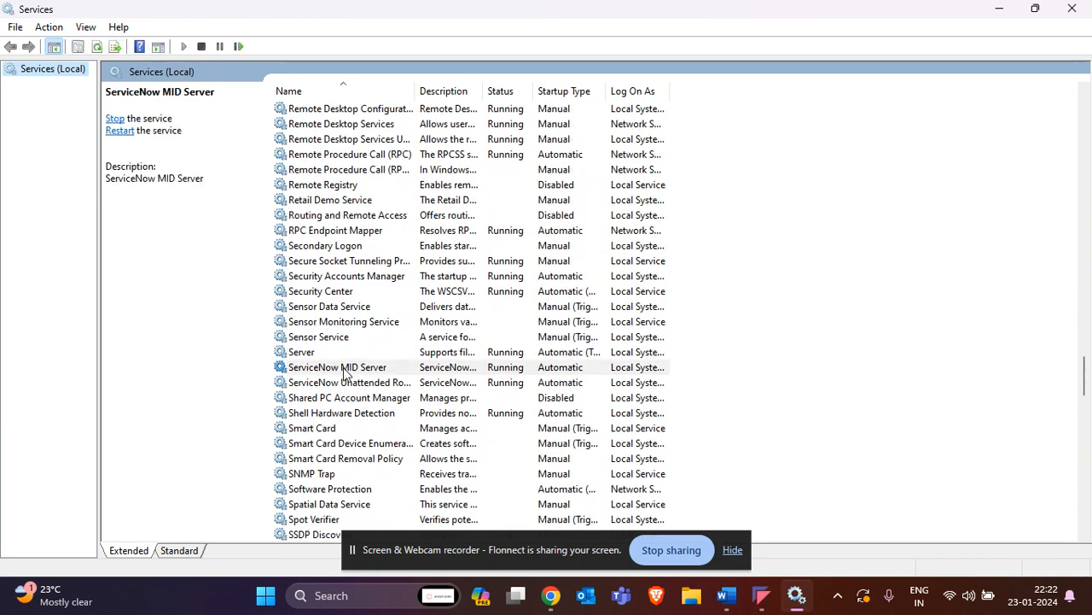
right_click(367, 370)
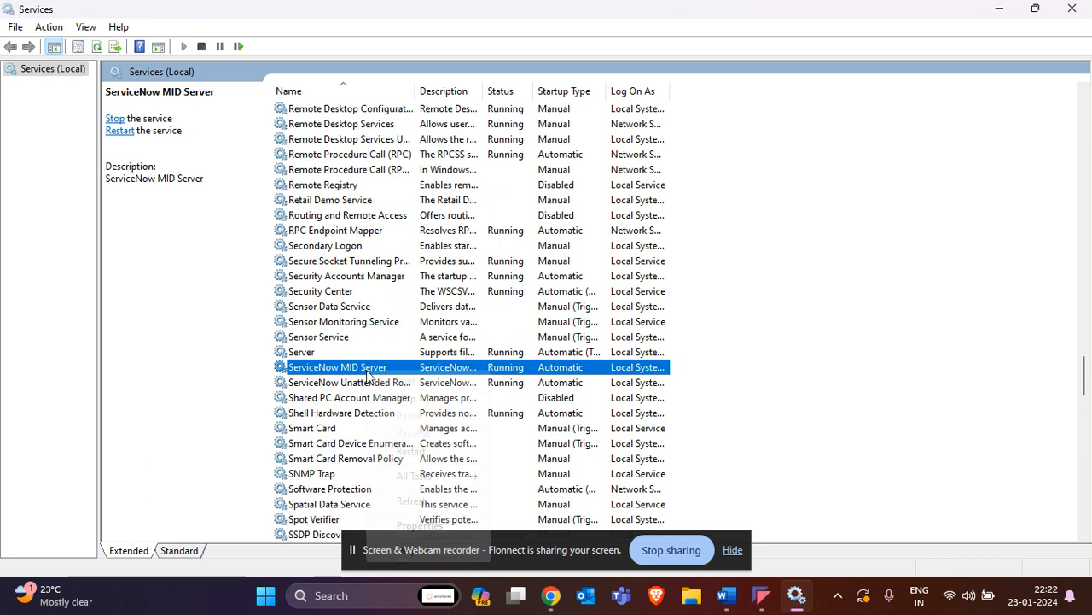
left_click(408, 526)
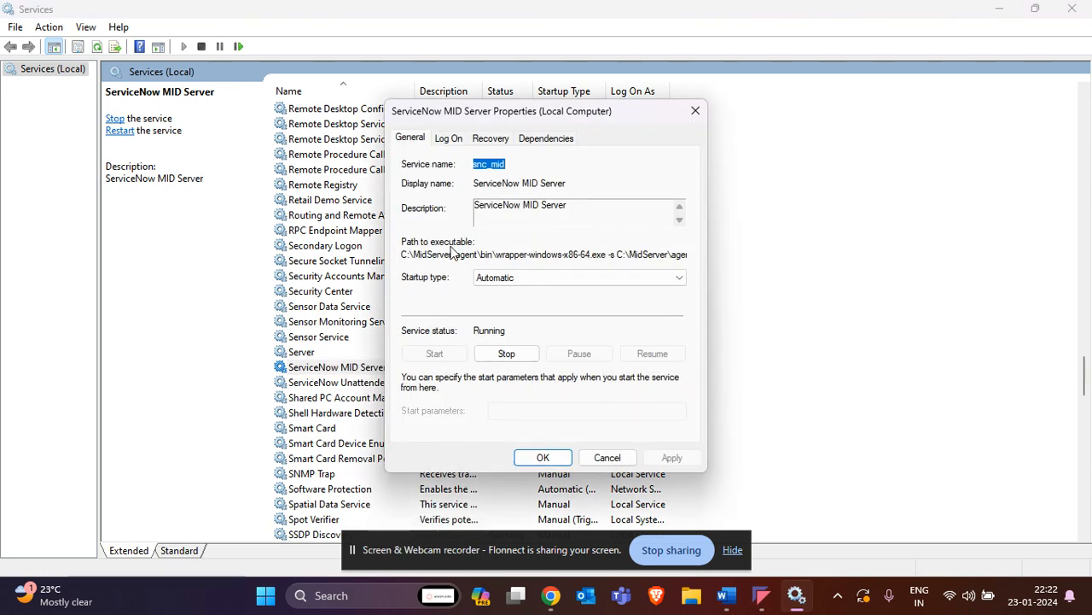
- Review the MID Server service's general, log-on, recovery and dependency settings, close its properties and minimize the Services console
left_click_drag(535, 221, 473, 205)
left_click(447, 137)
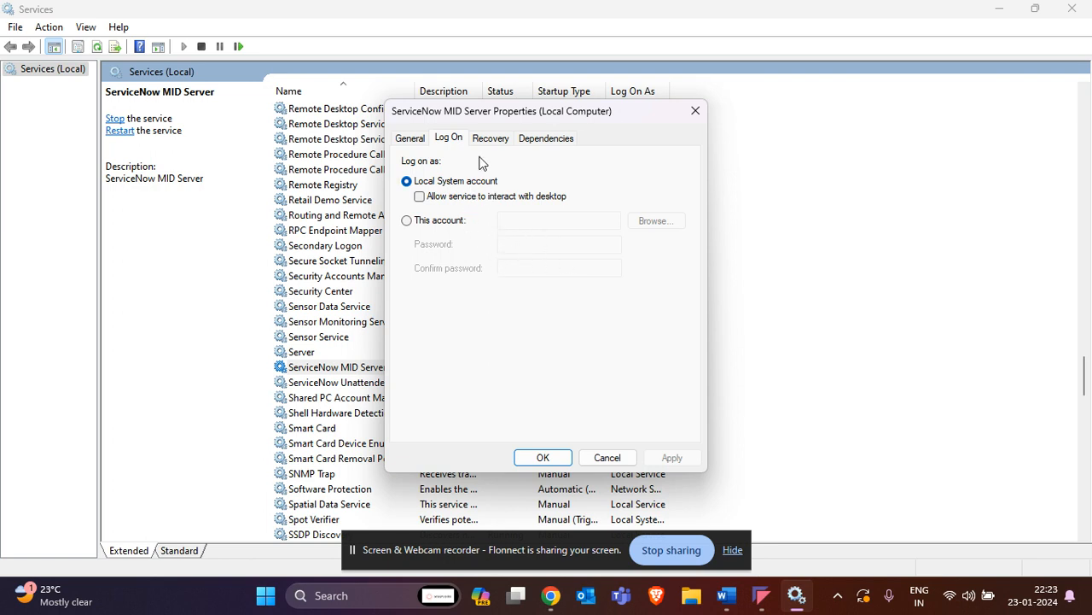
left_click(489, 141)
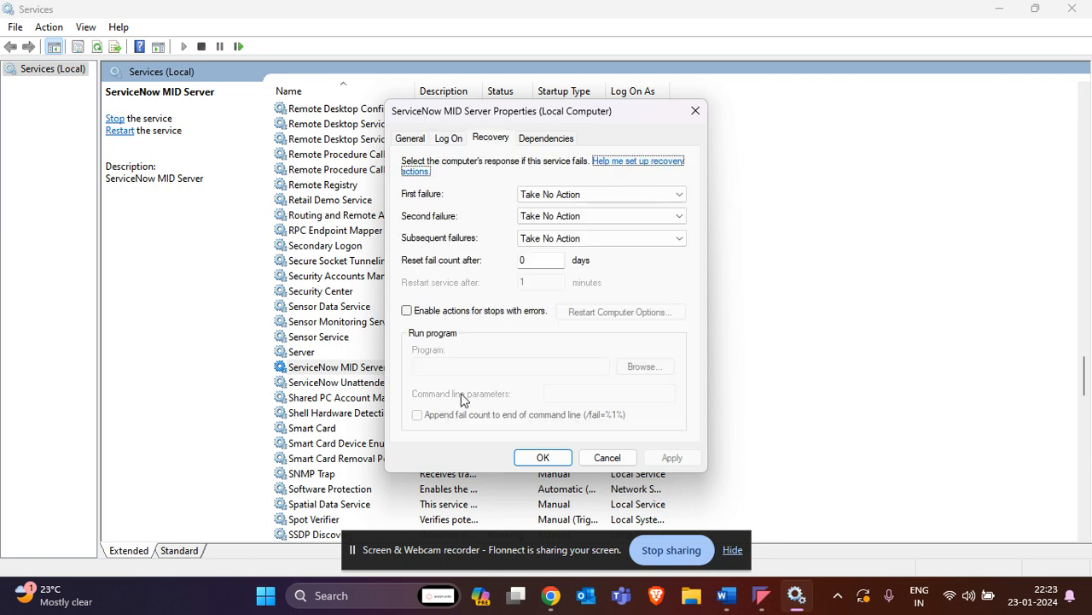
left_click(541, 143)
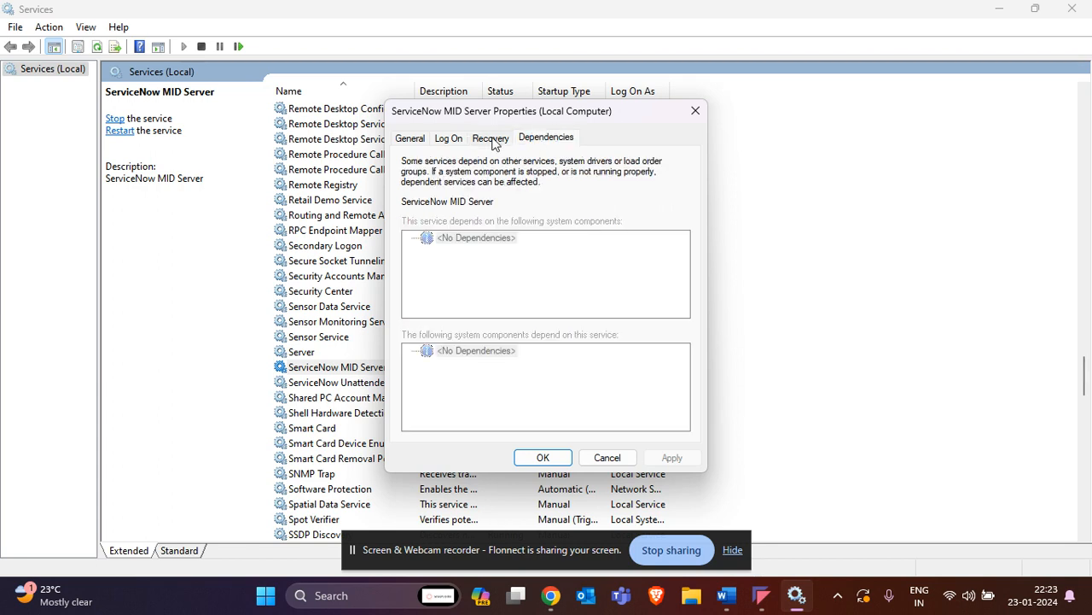
left_click(490, 139)
left_click(452, 141)
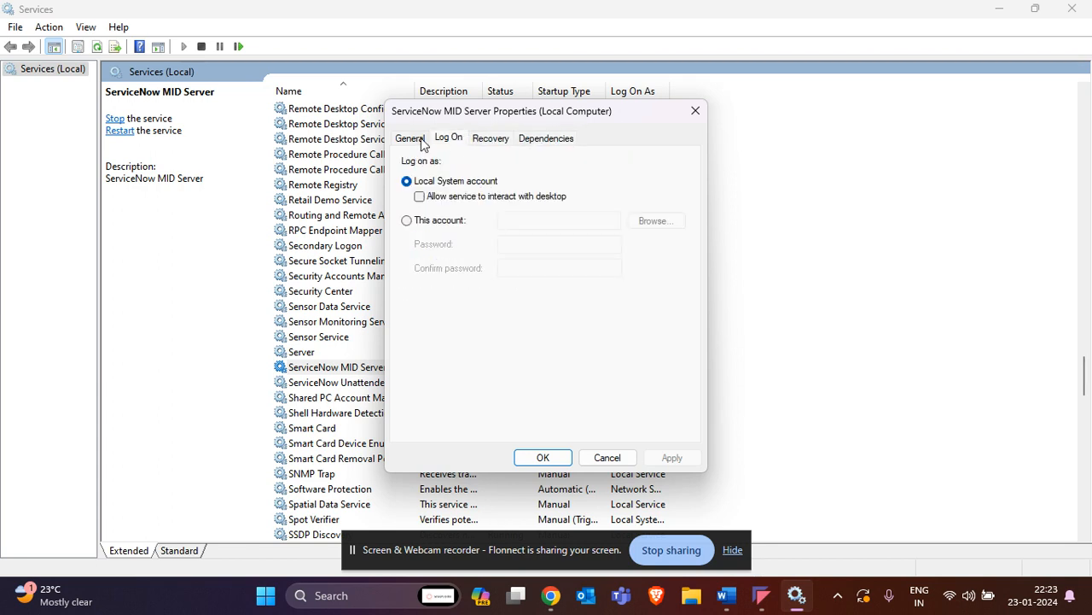
left_click(418, 141)
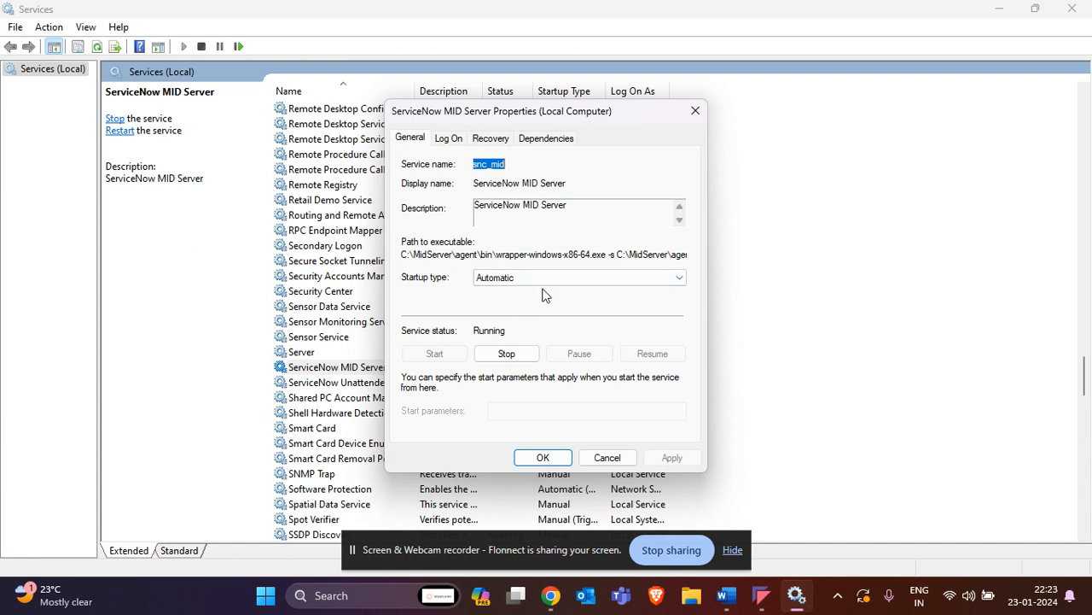
left_click(695, 111)
left_click(1000, 9)
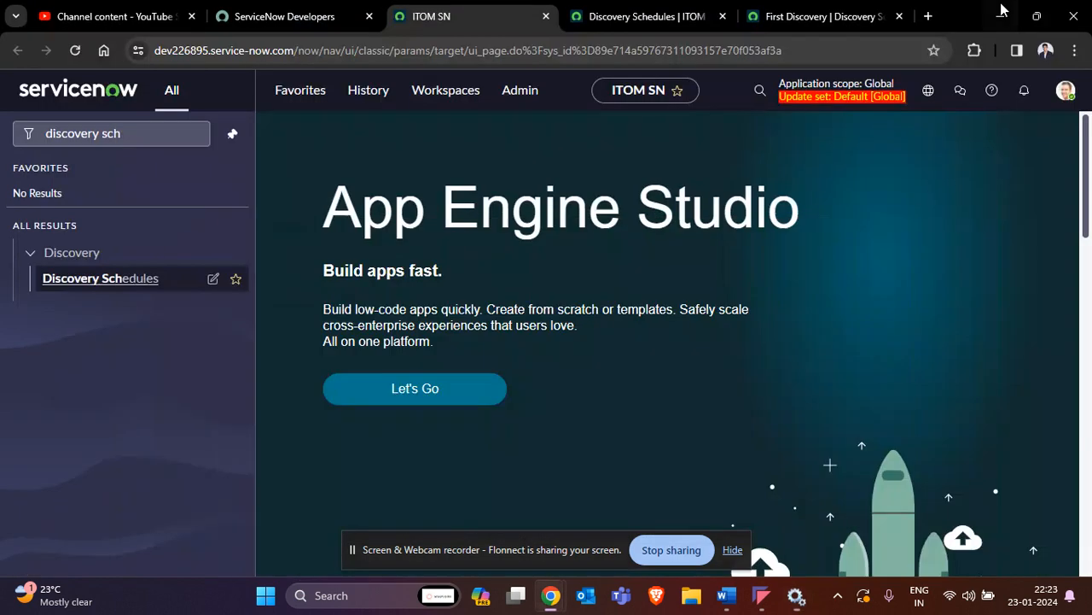
- Filter the ServiceNow navigator by "services" and view Discovery Definition's IP Services list in a new browser tab
left_click_drag(140, 134, 22, 148)
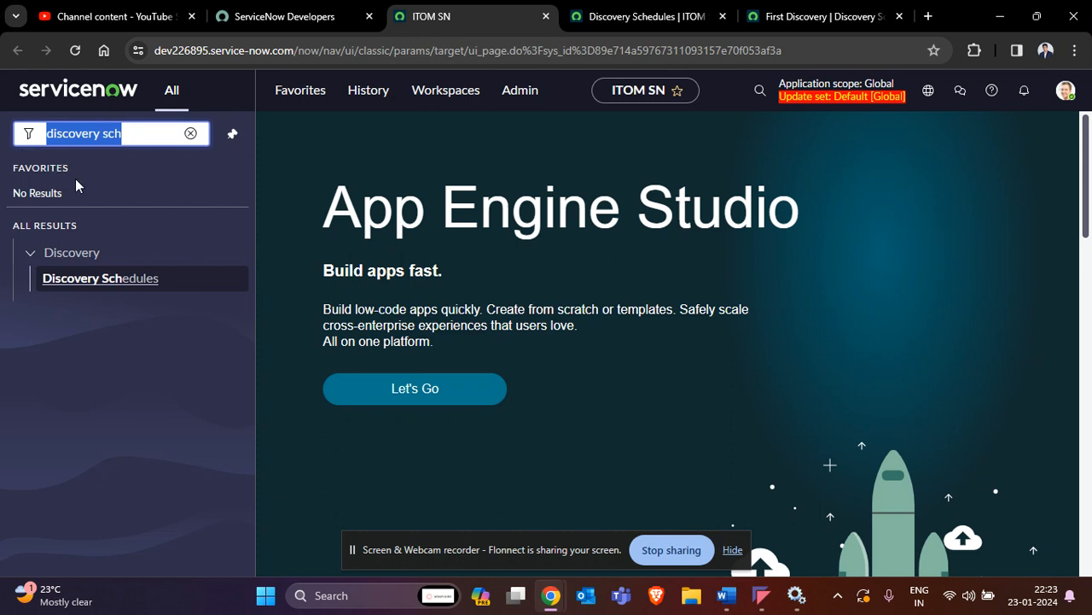
key("BackSpace")
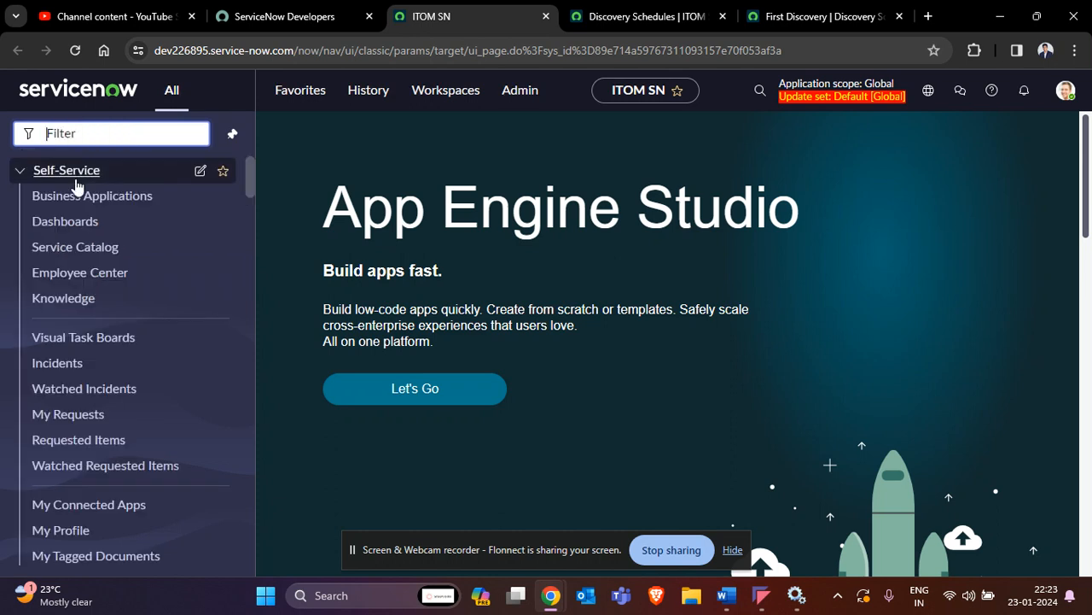
type("services")
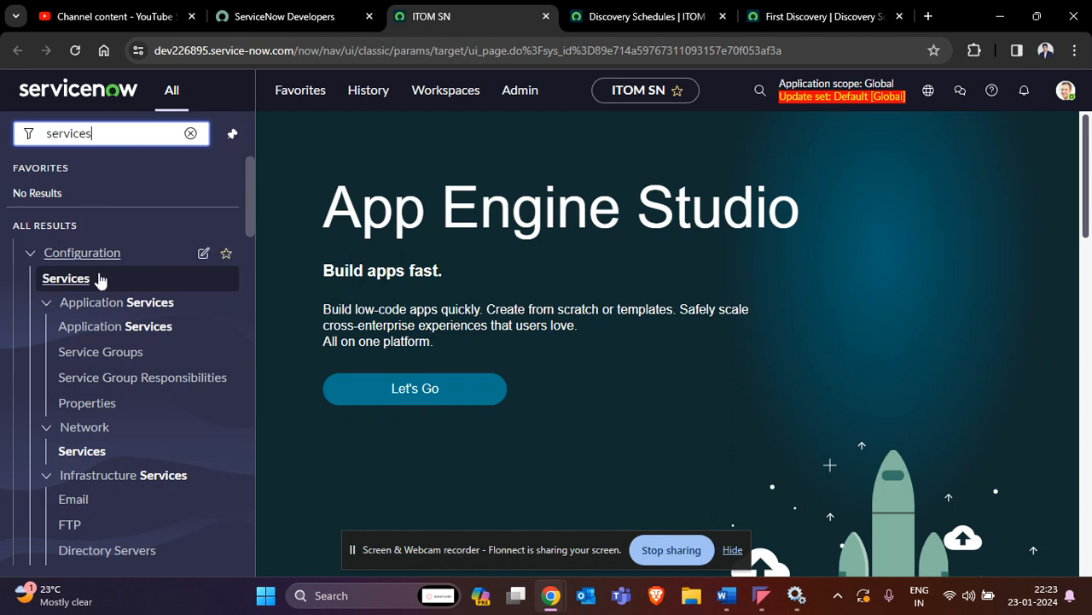
scroll(68, 444, "down", 3)
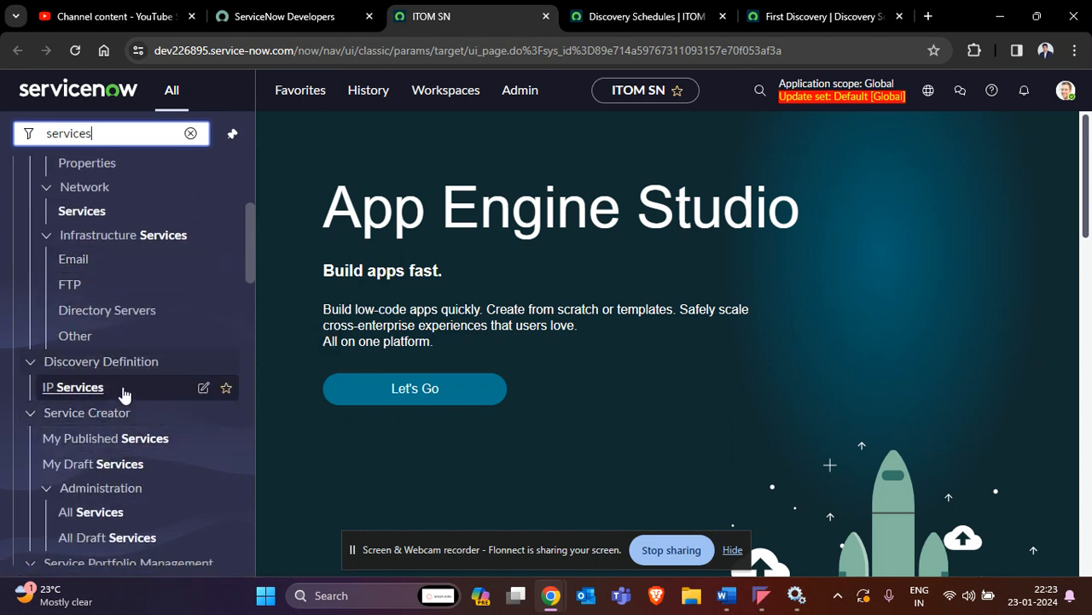
middle_click(77, 388)
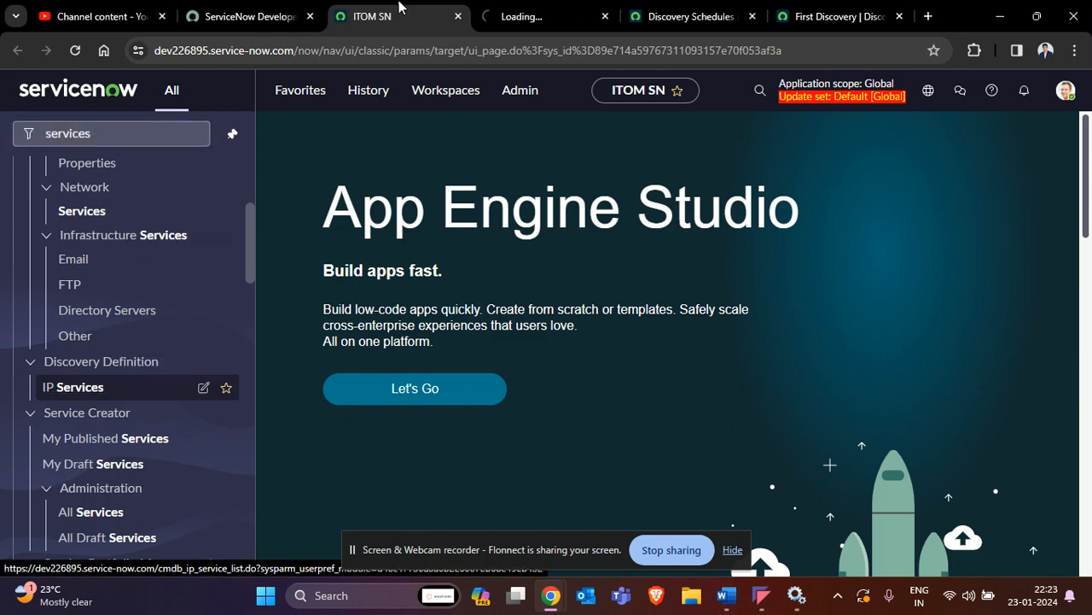
left_click(515, 8)
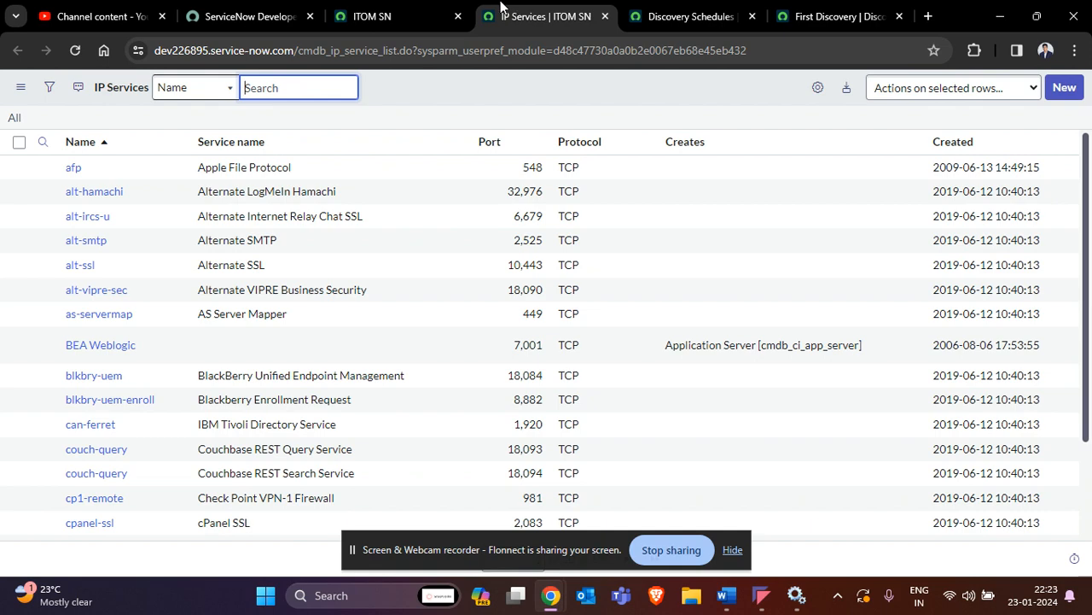
- Filter the ServiceNow navigator by "cred" and view the Discovery Credentials list in a new browser tab
left_click(380, 16)
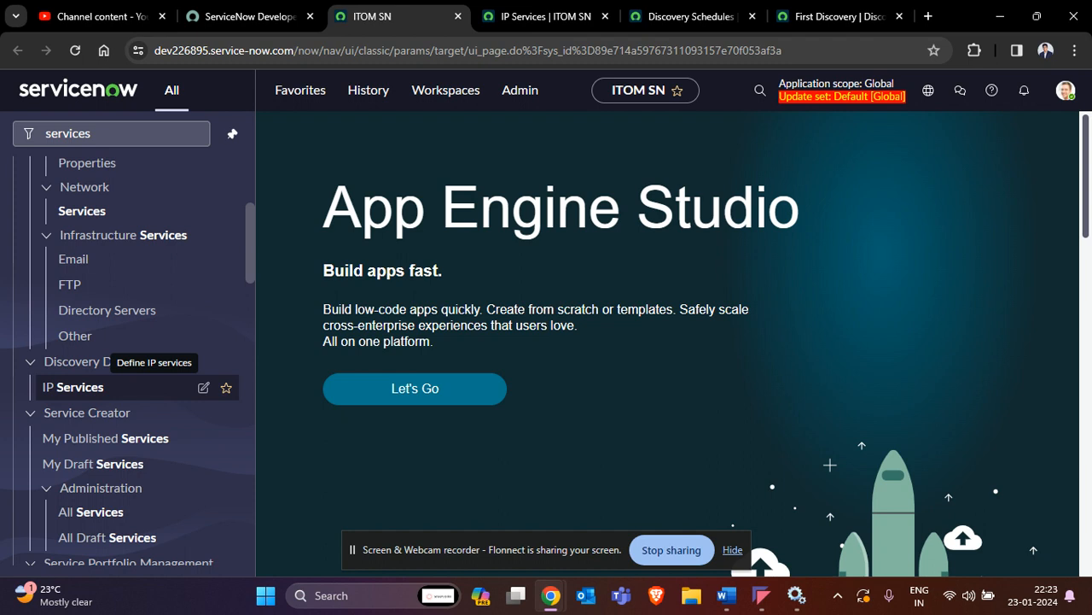
left_click(116, 135)
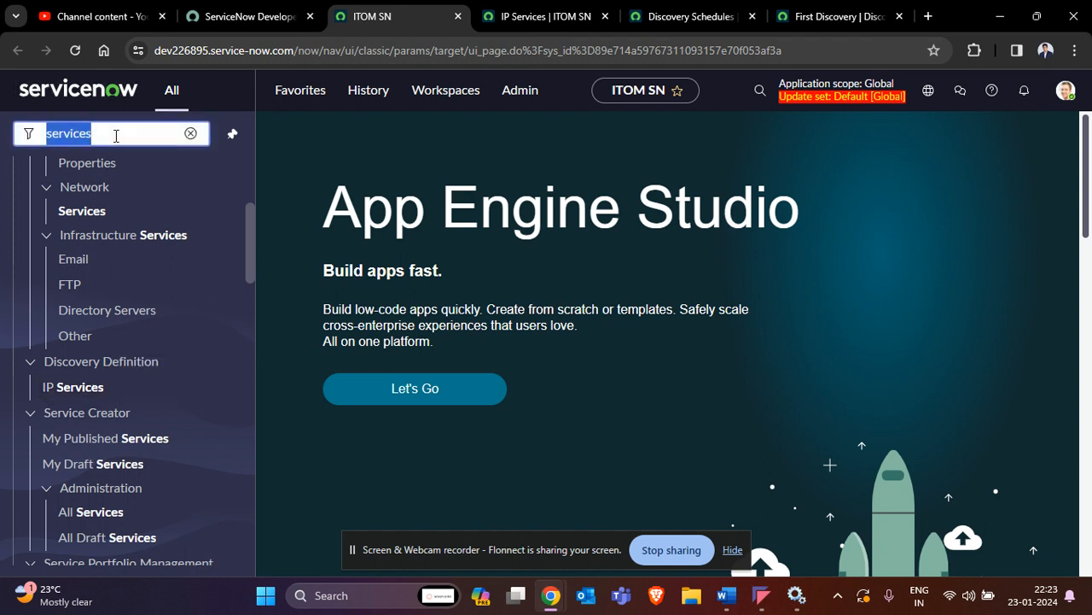
key("BackSpace")
type("credi")
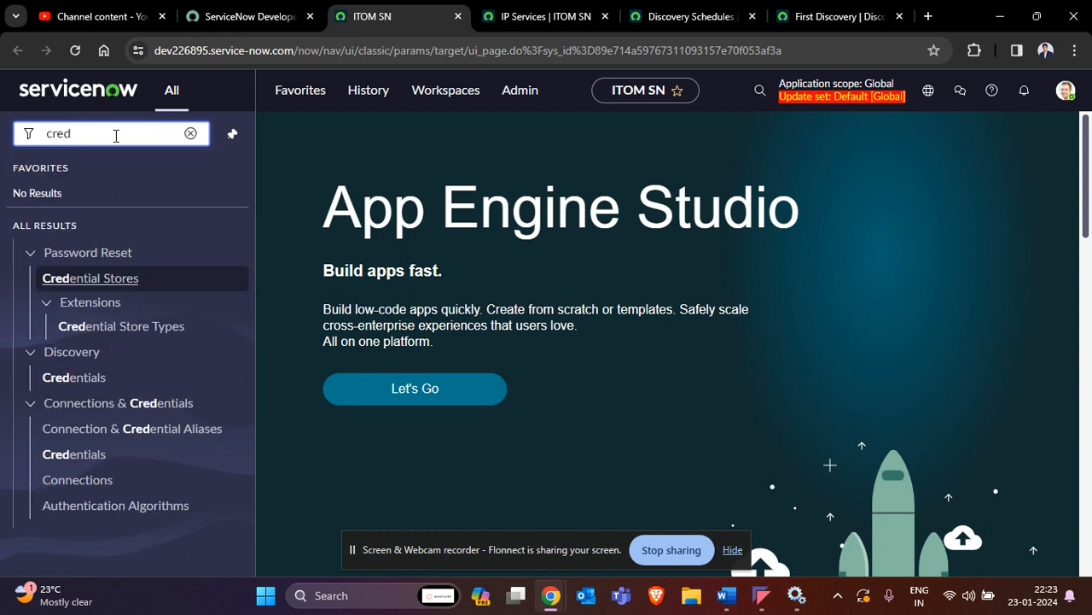
middle_click(91, 379)
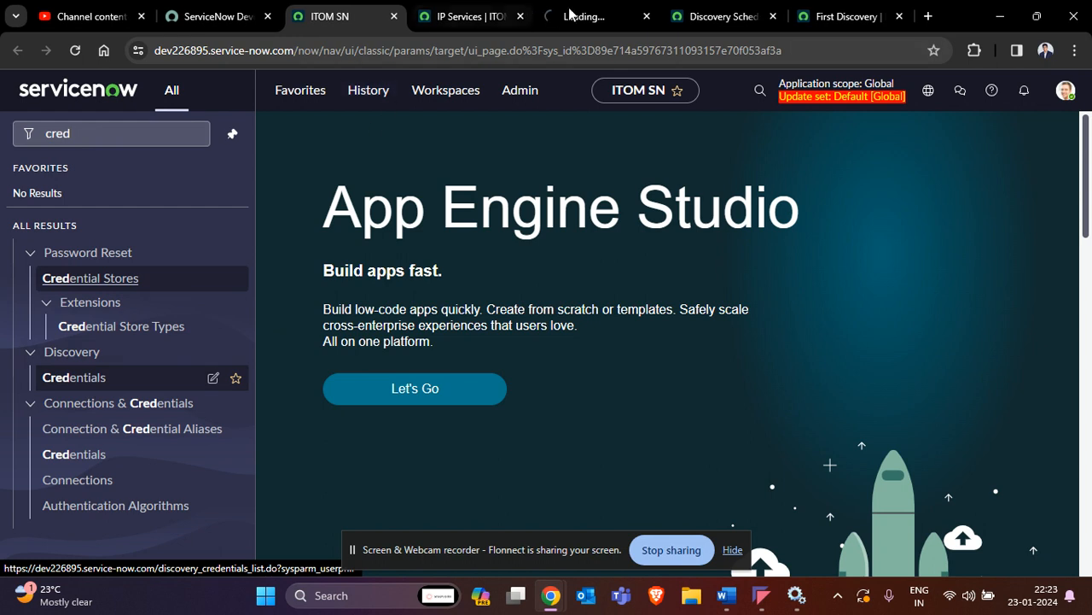
left_click(570, 15)
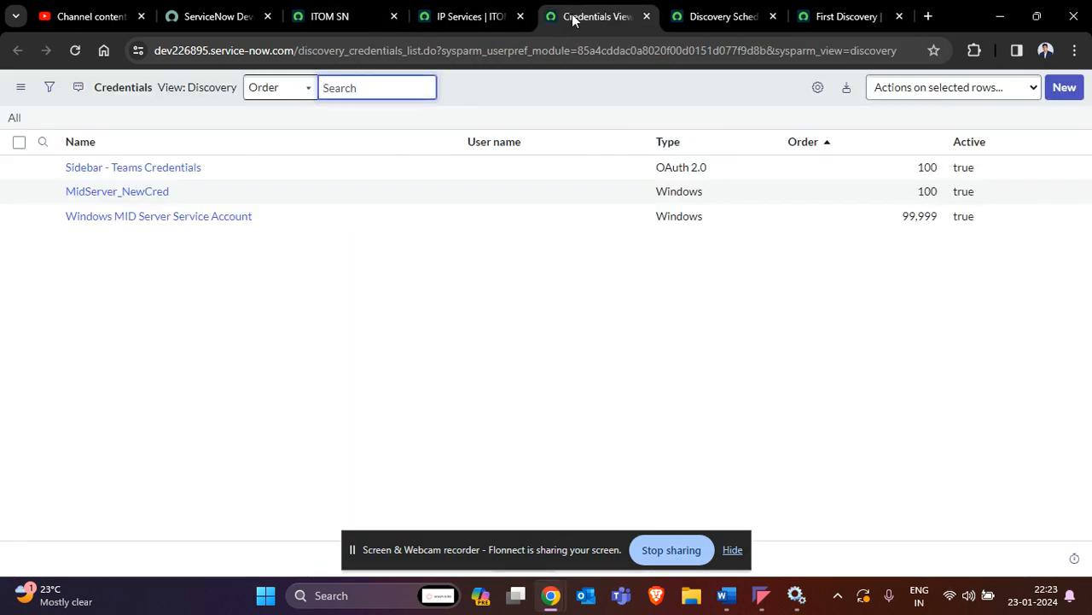
- Open the Windows MID Server Service Account credential in a new browser tab and review its settings
middle_click(201, 220)
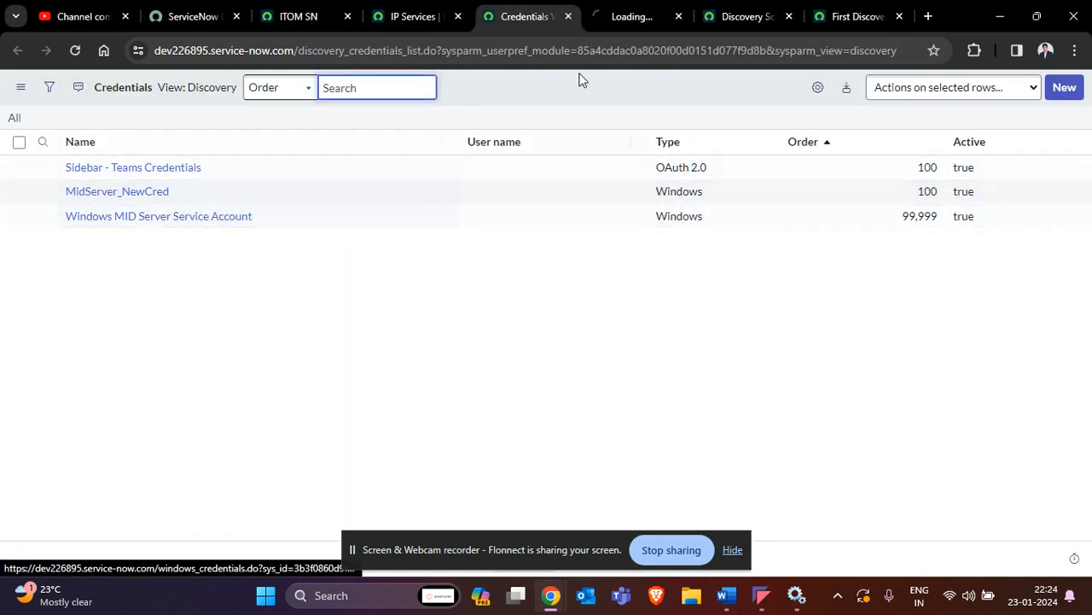
left_click(628, 15)
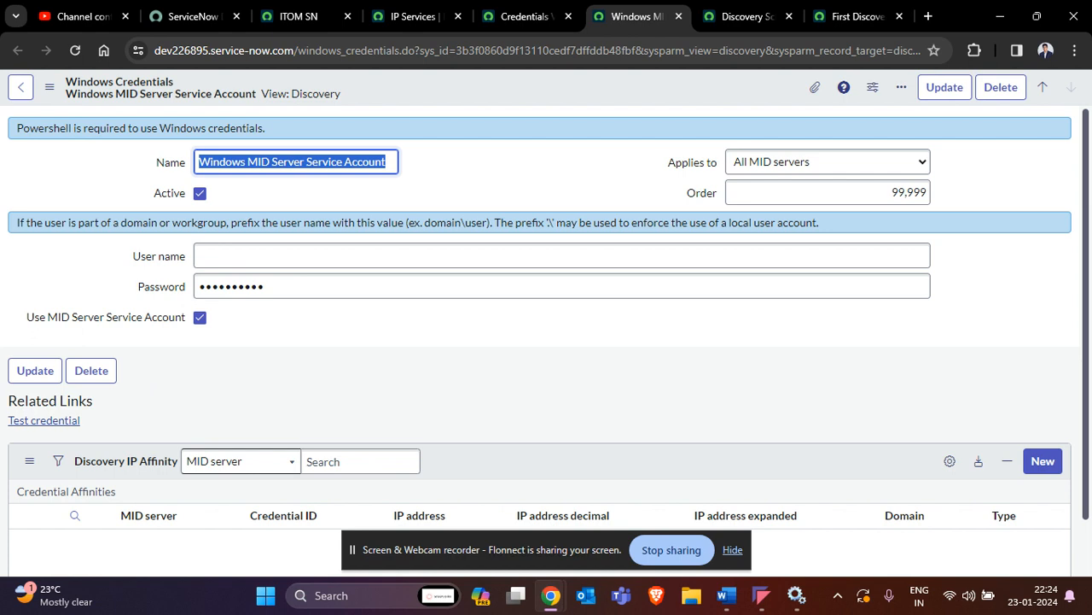
left_click(299, 17)
left_click(205, 128)
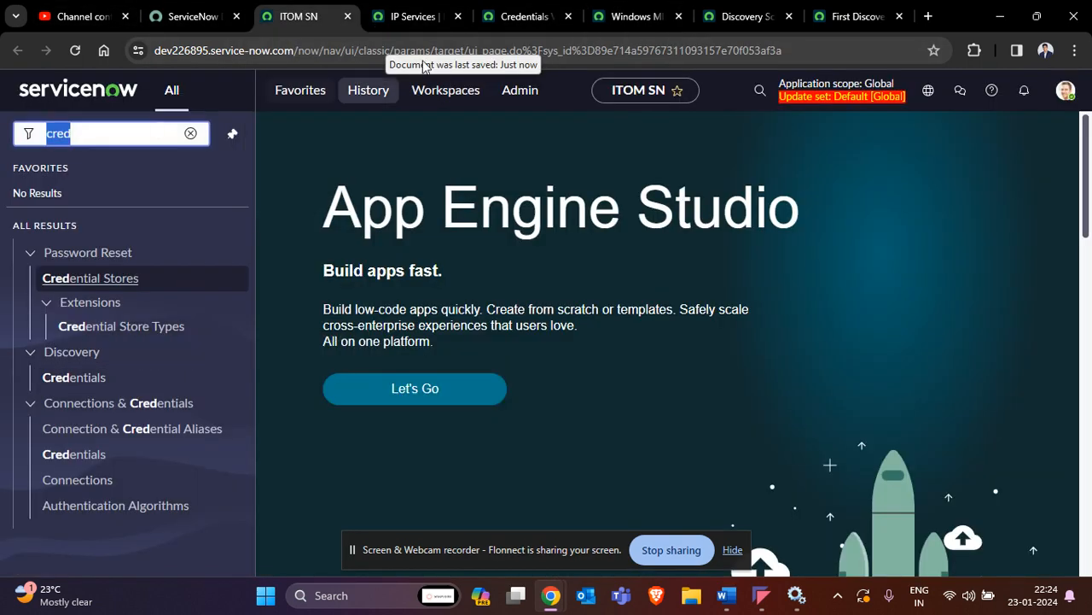
left_click(614, 23)
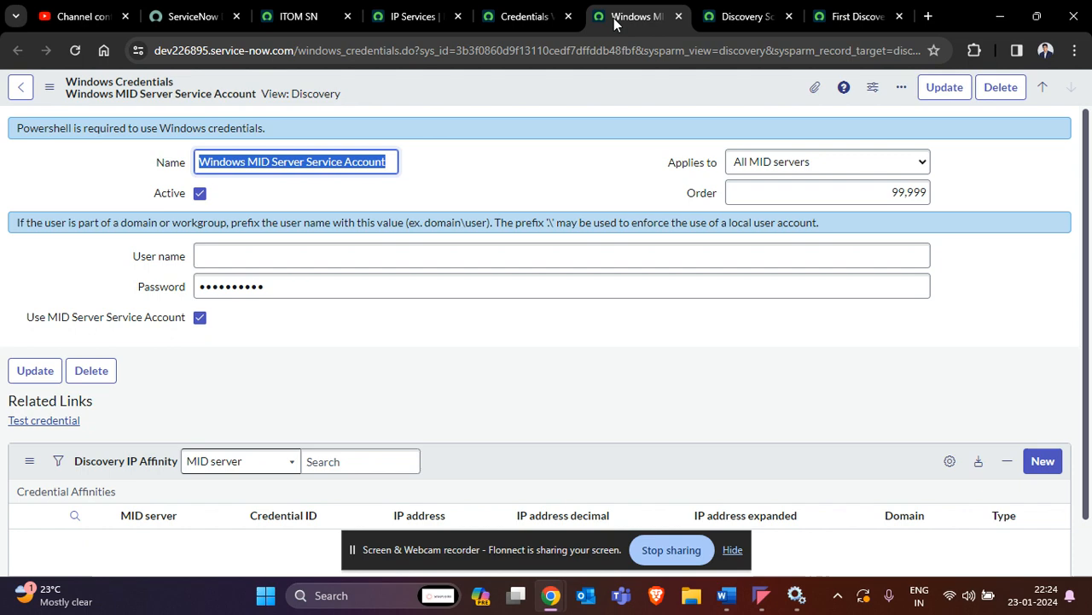
- Return to the First Discovery schedule, view the Quick Ranges entry dialog and close it without adding ranges
left_click(716, 20)
left_click(840, 19)
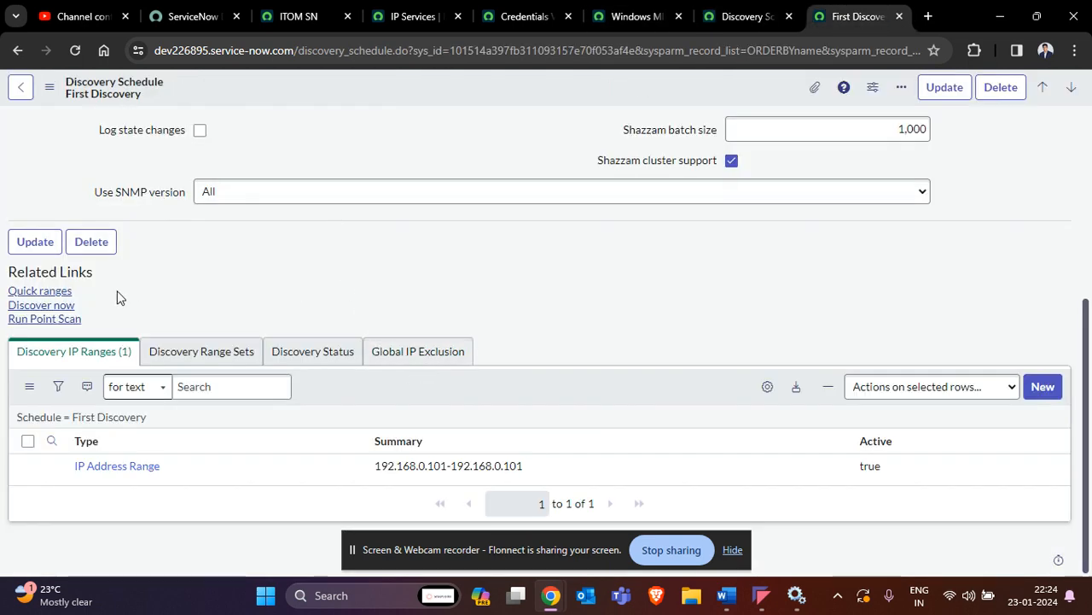
left_click(60, 292)
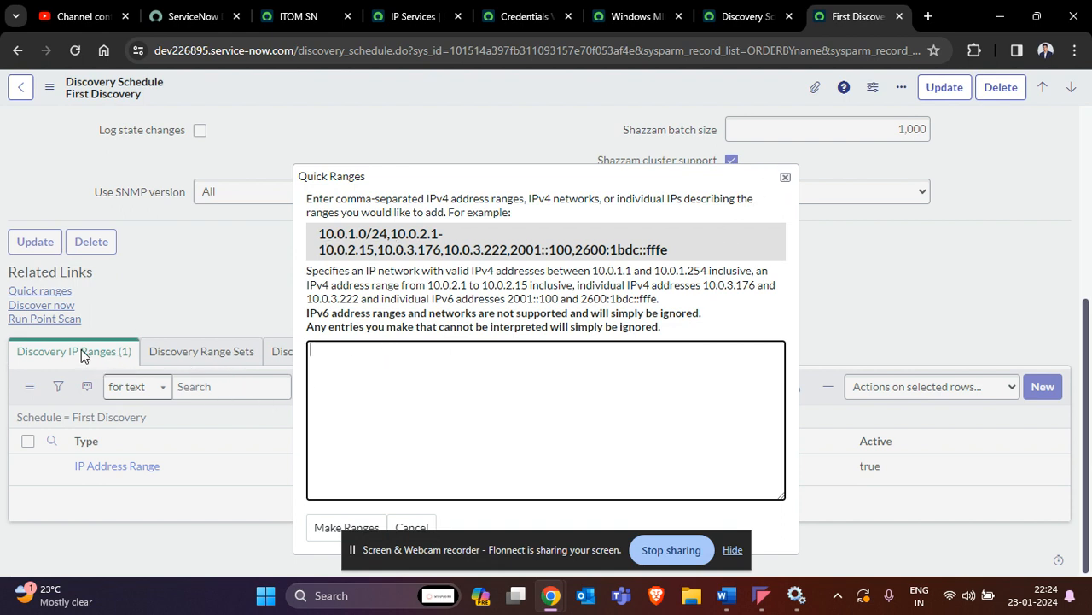
left_click(447, 473)
left_click(785, 179)
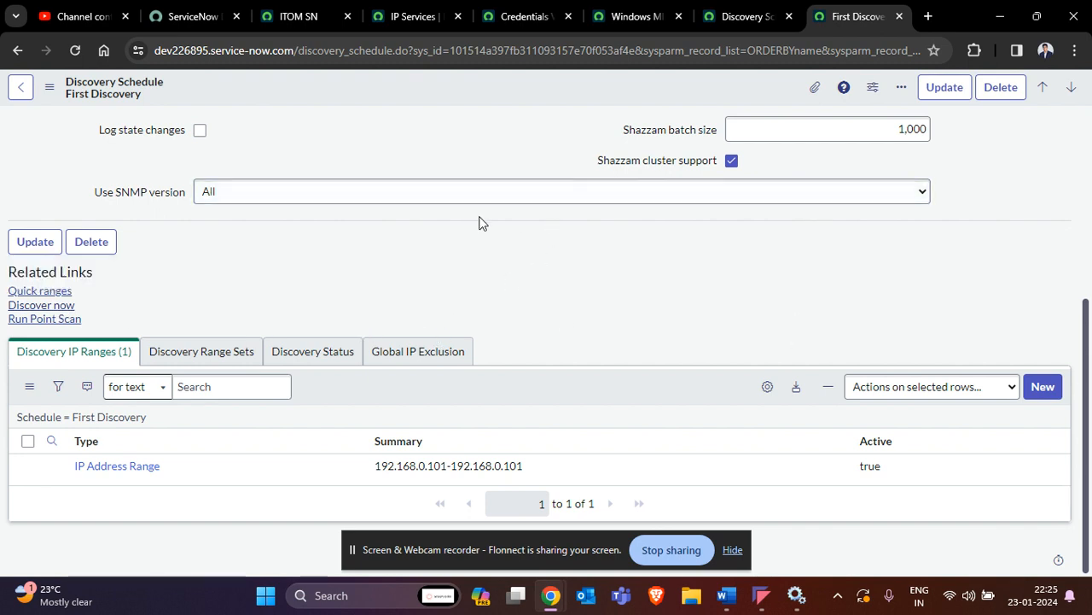
- Run the First Discovery schedule immediately with Discover now
scroll(569, 292, "up", 4)
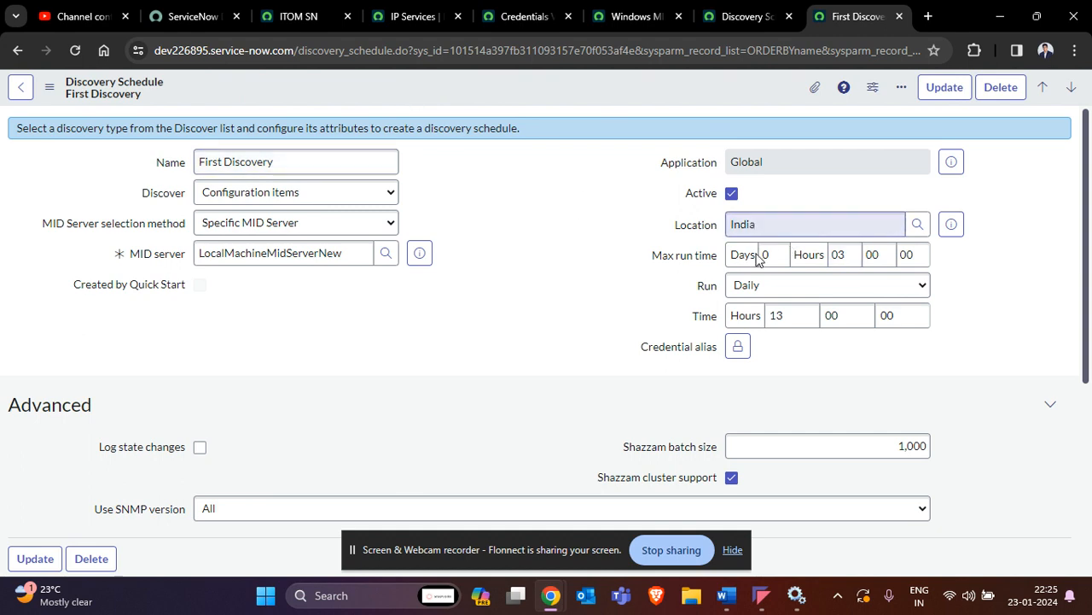
scroll(519, 304, "down", 4)
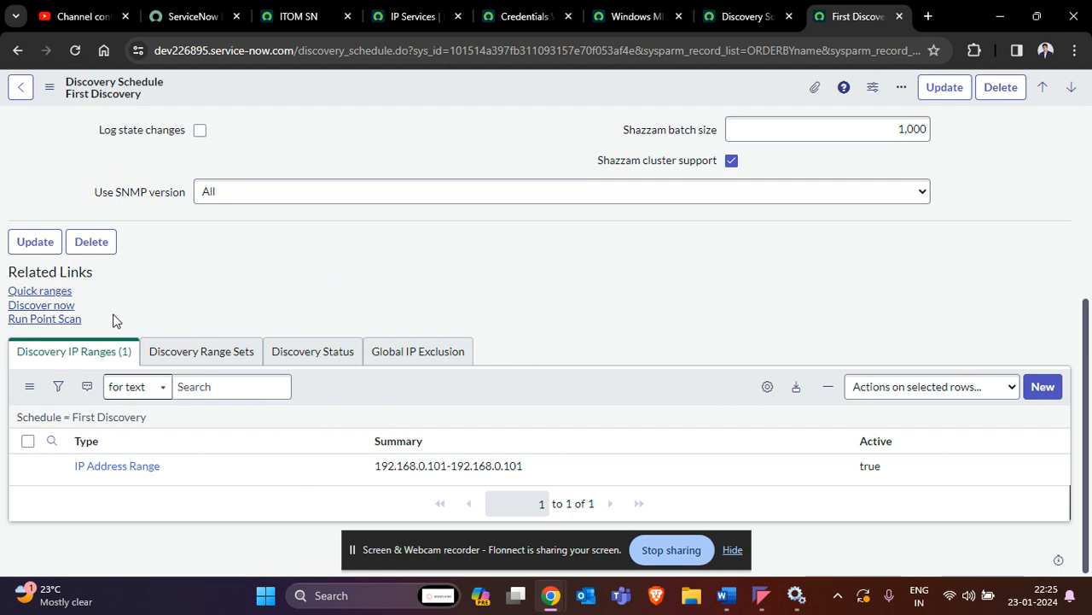
left_click(58, 309)
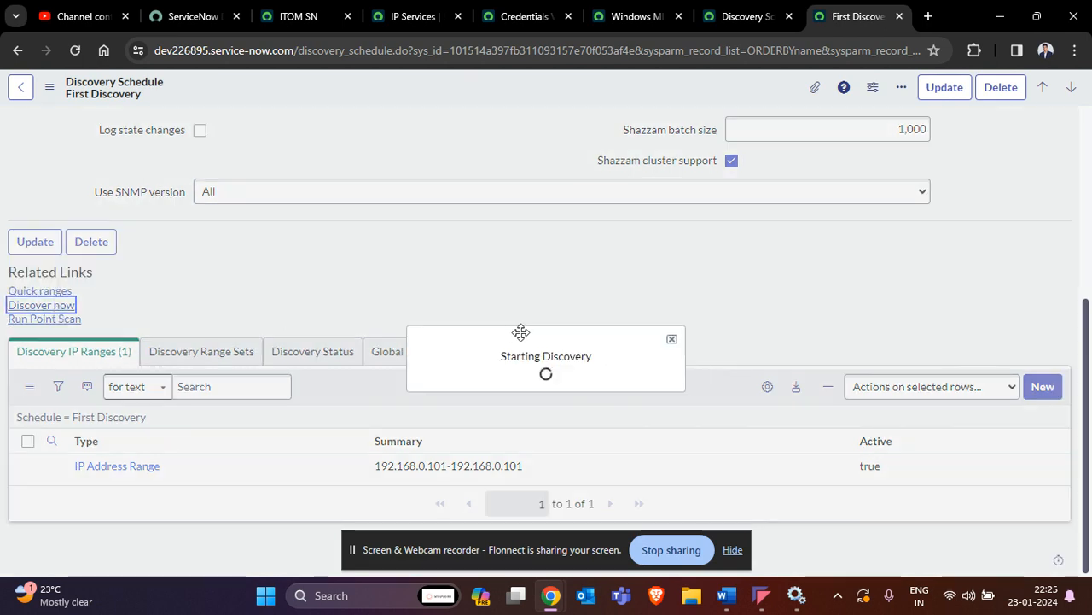
left_click_drag(498, 359, 629, 359)
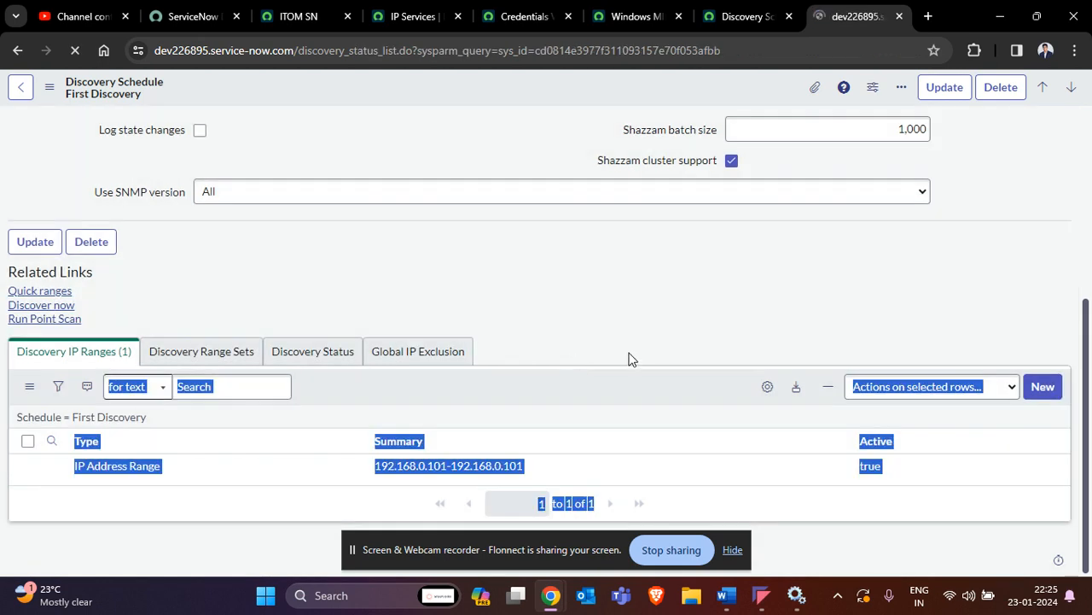
- Return to the First Discovery schedule, list its discovery statuses and open the Discover Now run in a new browser tab
left_click(17, 51)
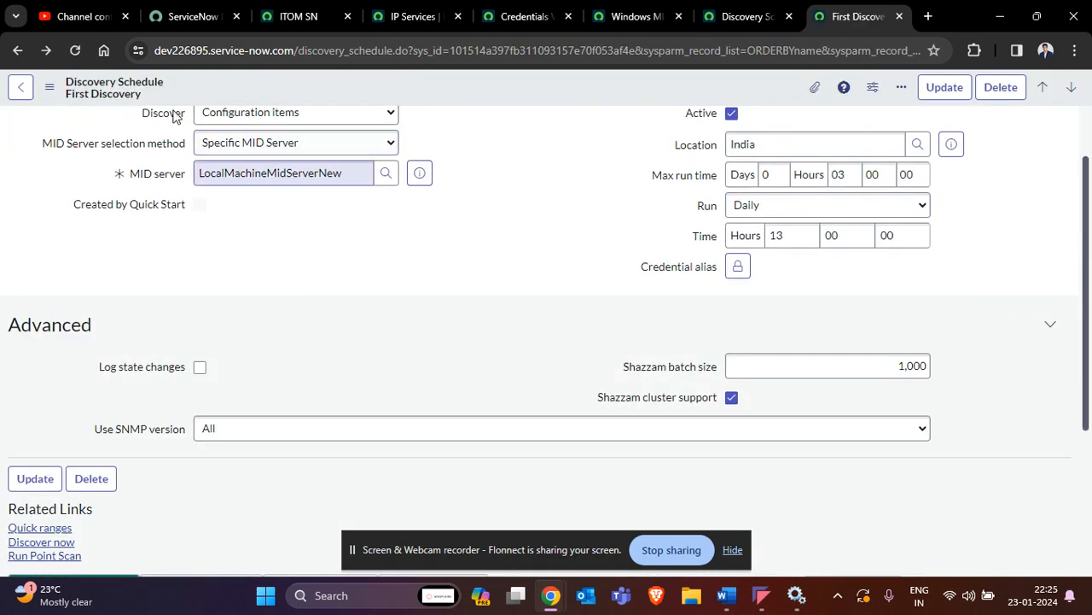
scroll(361, 298, "down", 3)
left_click(324, 358)
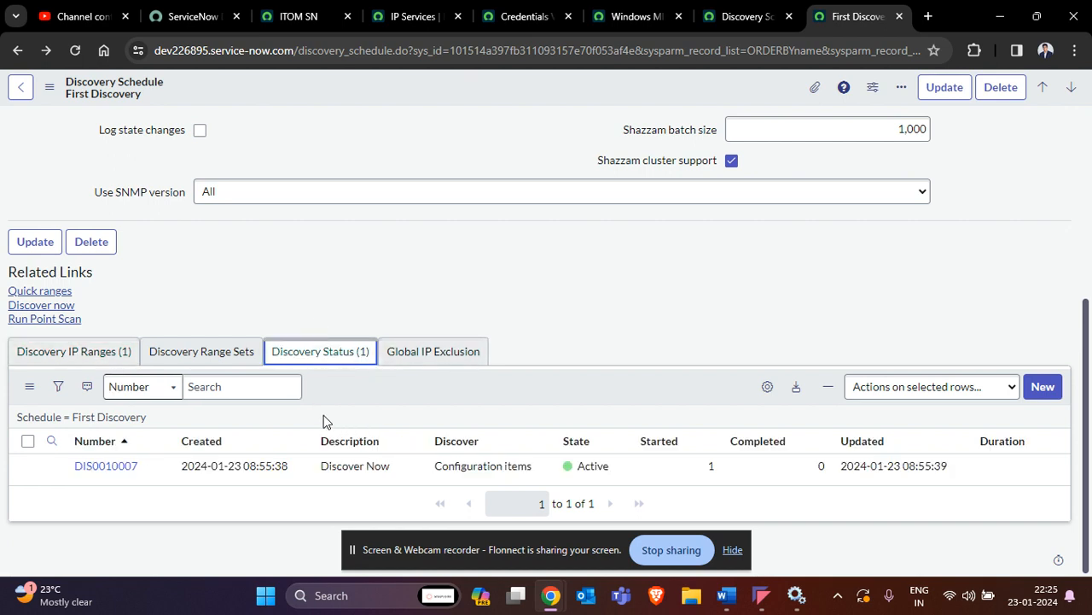
middle_click(120, 469)
left_click(845, 17)
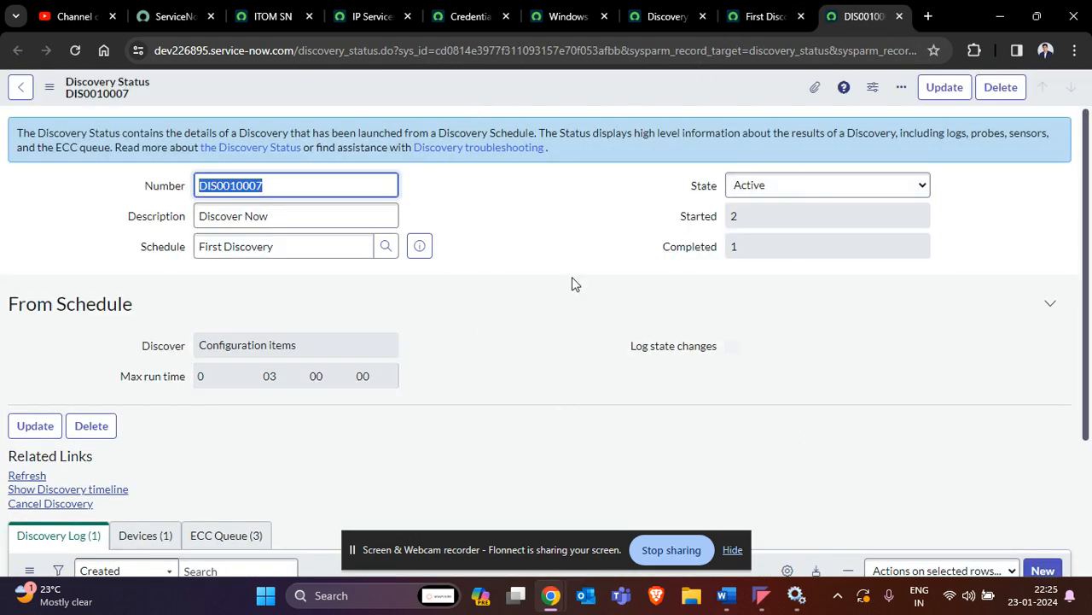
- Examine the discovery status record's details, Discovery Log, Devices and ECC Queue entries
scroll(589, 294, "down", 2)
scroll(451, 265, "up", 2)
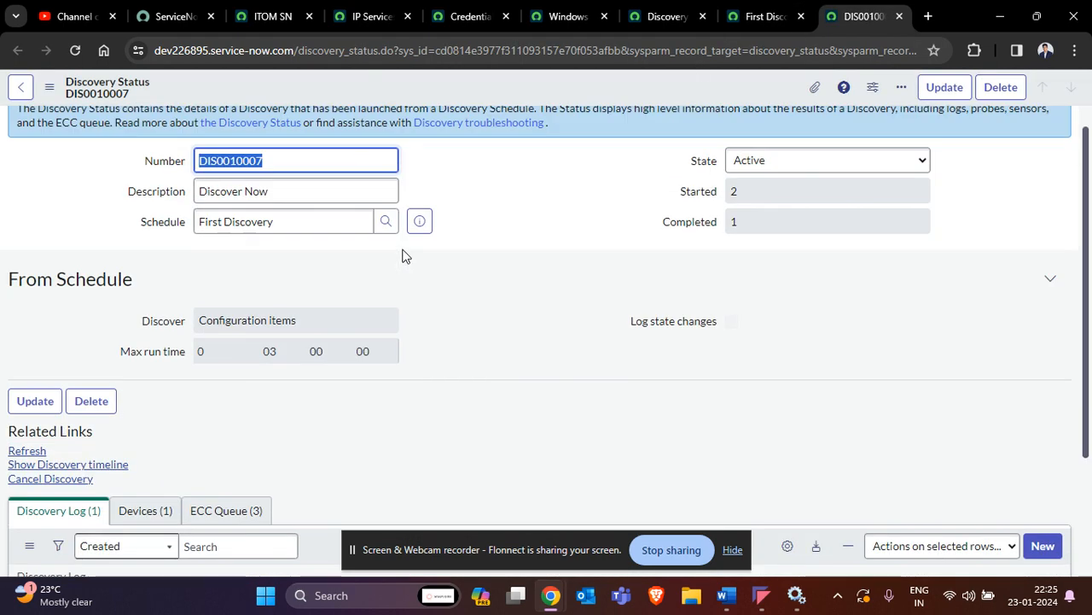
scroll(461, 283, "down", 1)
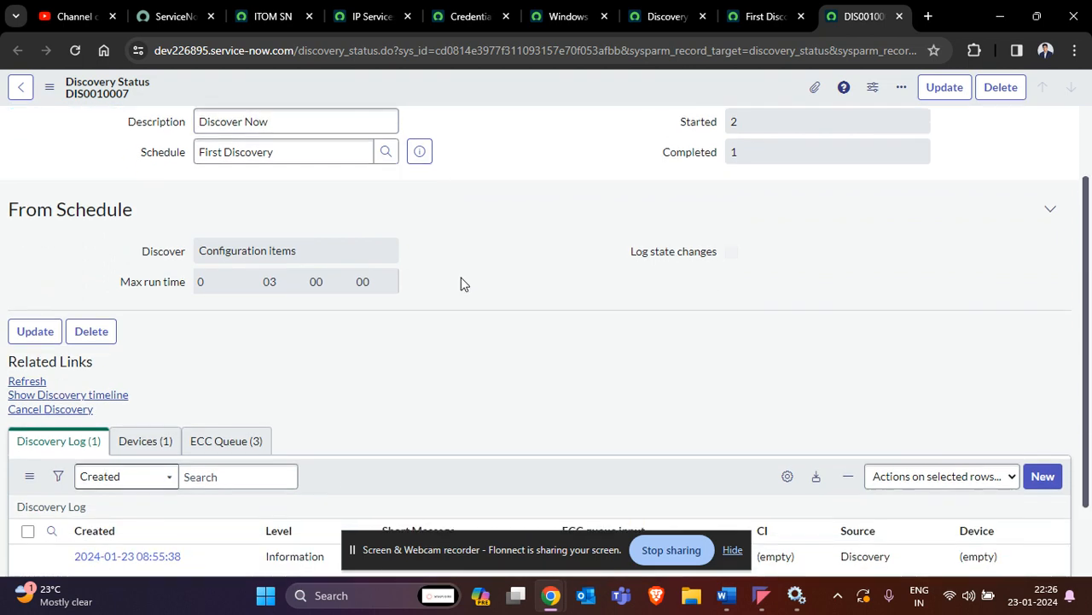
scroll(461, 283, "up", 1)
scroll(346, 240, "down", 2)
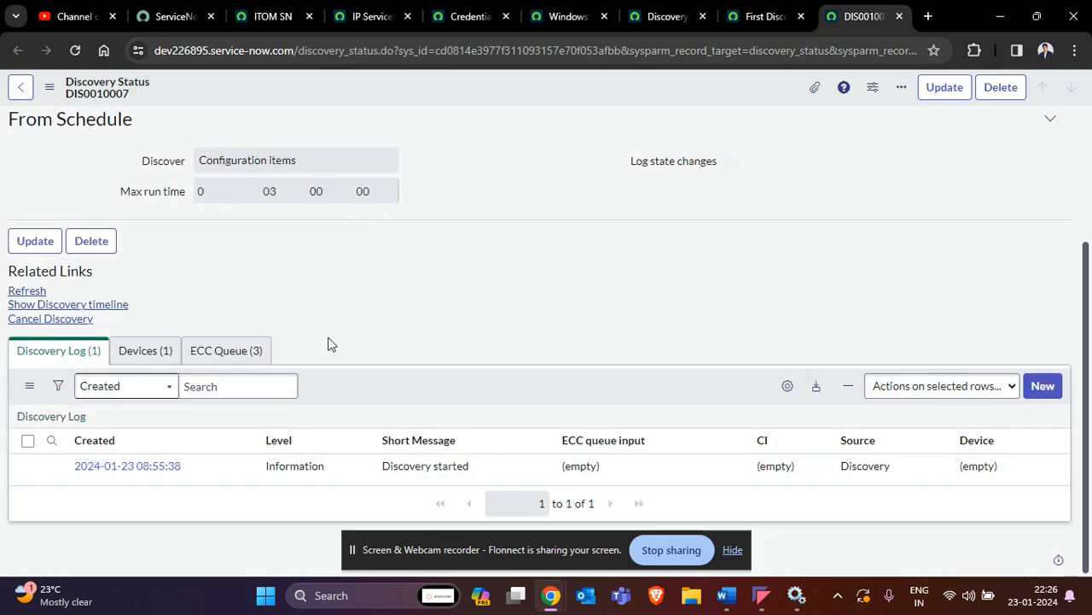
left_click(142, 350)
left_click_drag(274, 467, 425, 478)
left_click(236, 350)
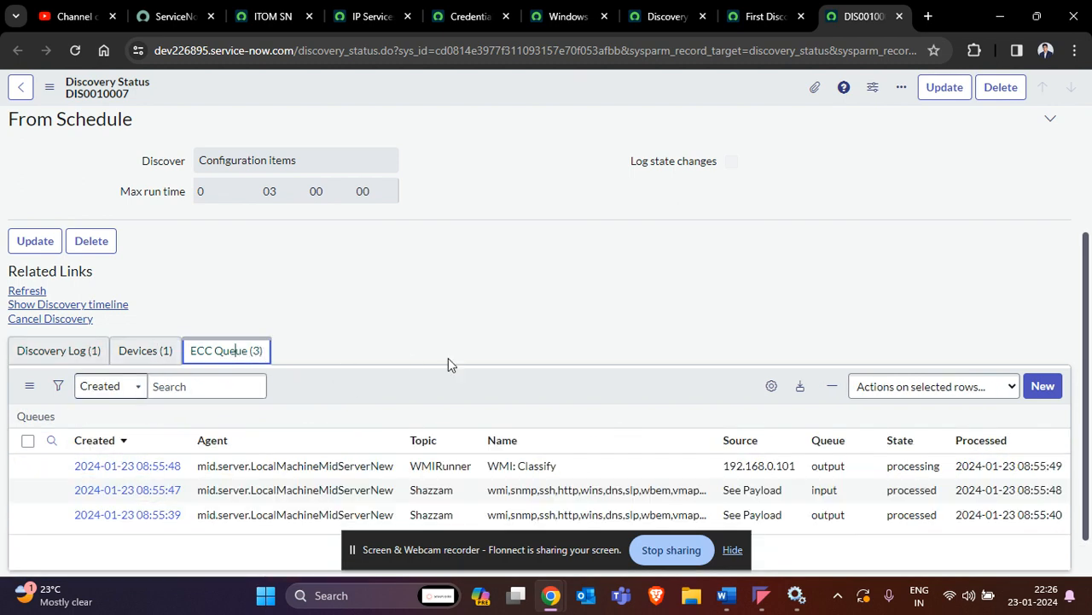
scroll(367, 357, "down", 1)
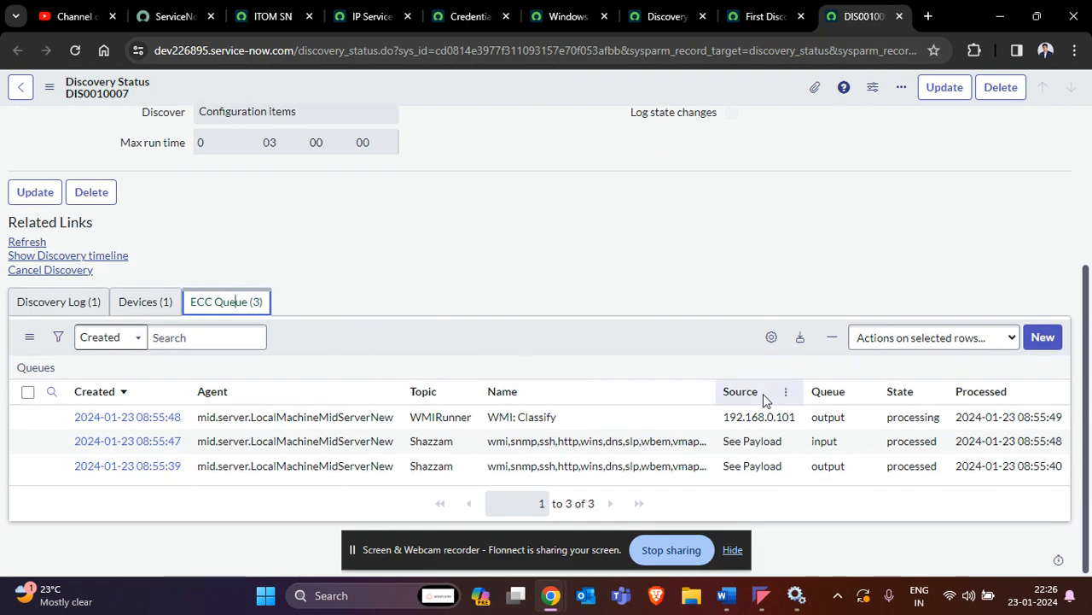
left_click(732, 551)
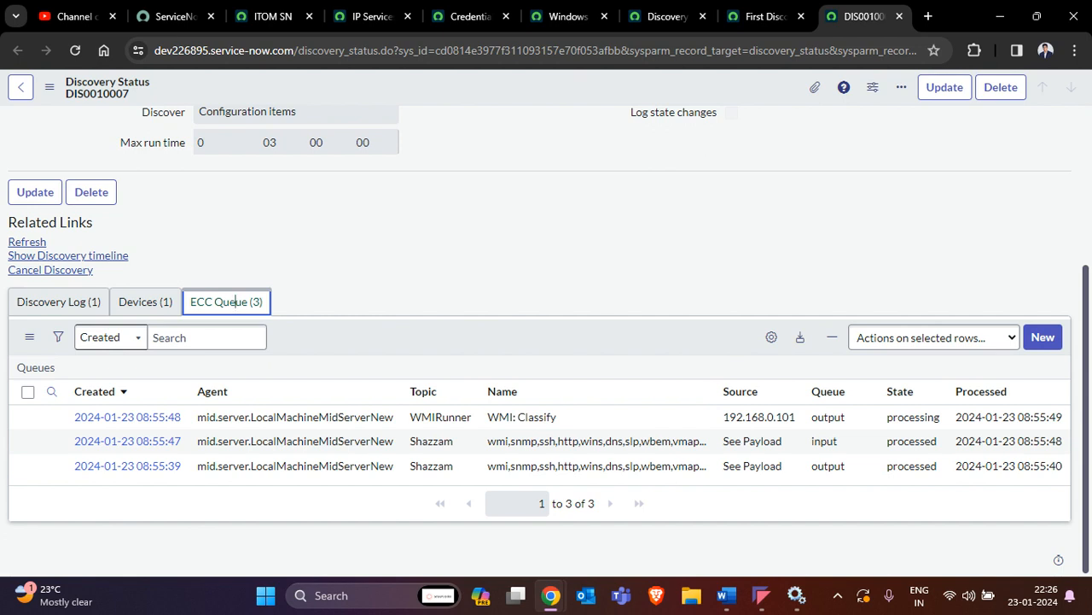
- Filter the ServiceNow navigator by "port pr" and open Discovery Definition's Port Probes list in a new browser tab placed last
left_click(260, 17)
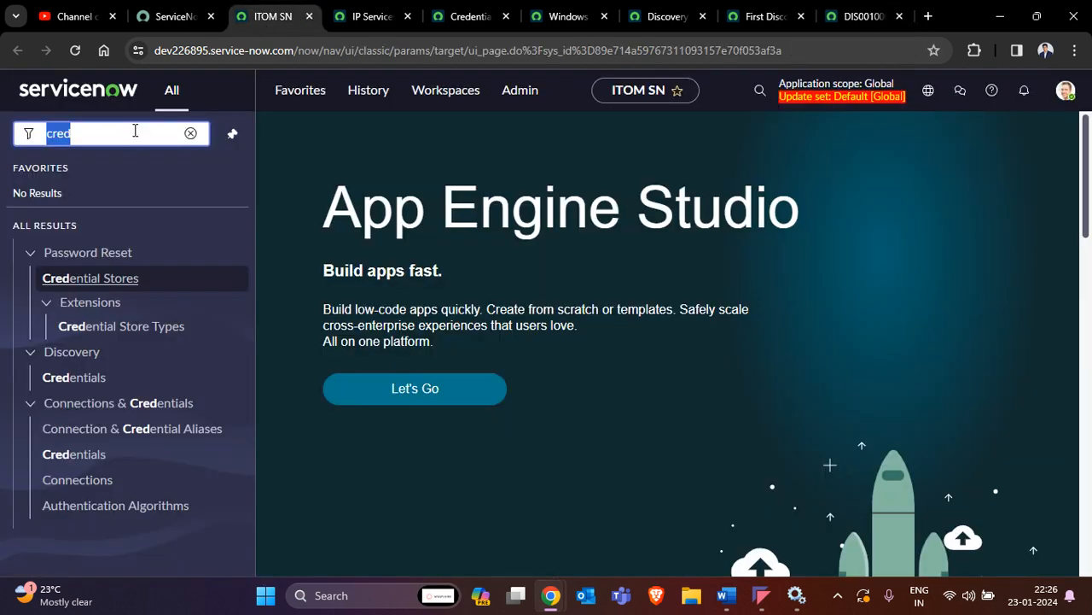
key("BackSpace")
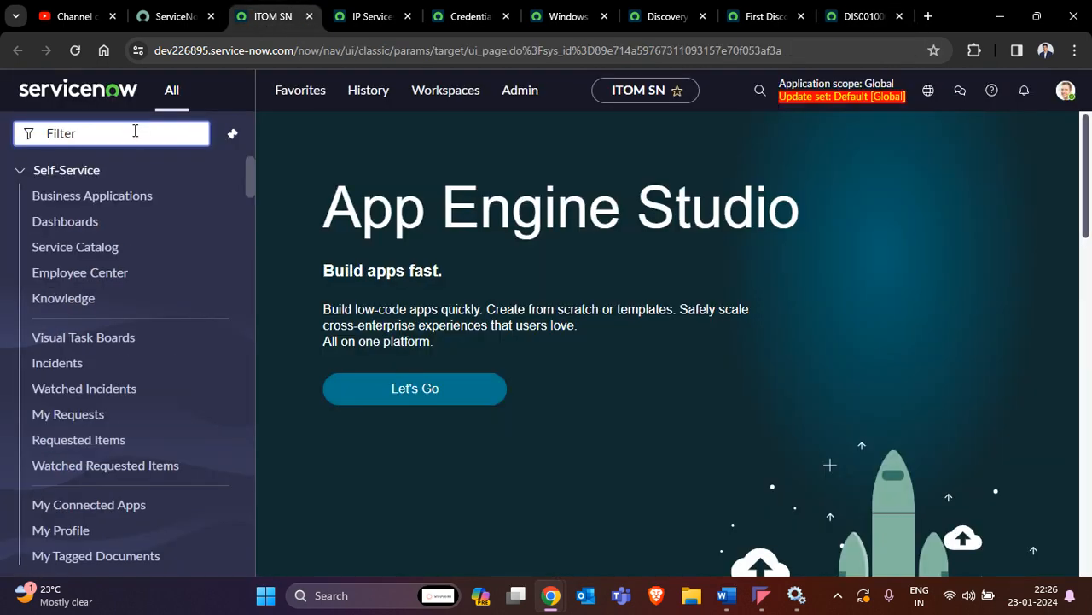
type("port pr")
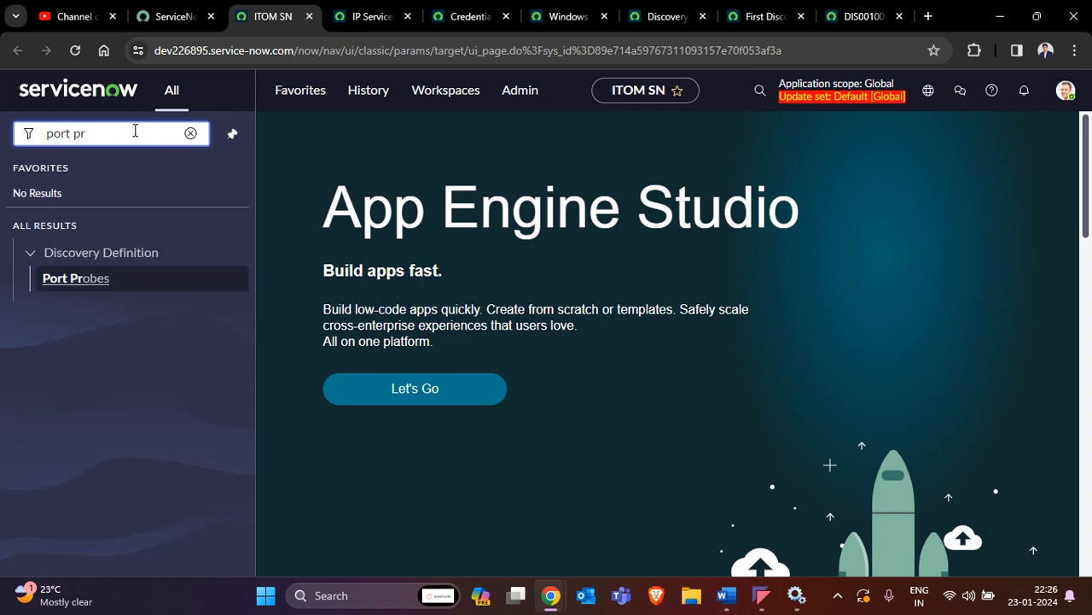
middle_click(76, 279)
left_click_drag(317, 17, 863, 12)
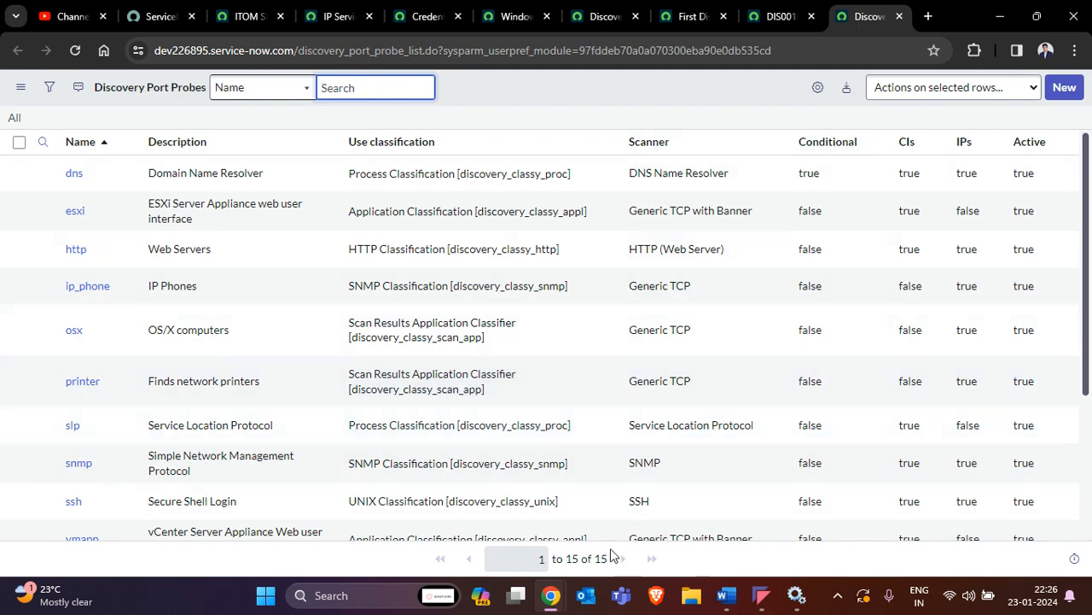
- Review the Discovery Port Probes list and open the wmi port probe in a new browser tab
scroll(549, 371, "down", 2)
scroll(549, 371, "down", 1)
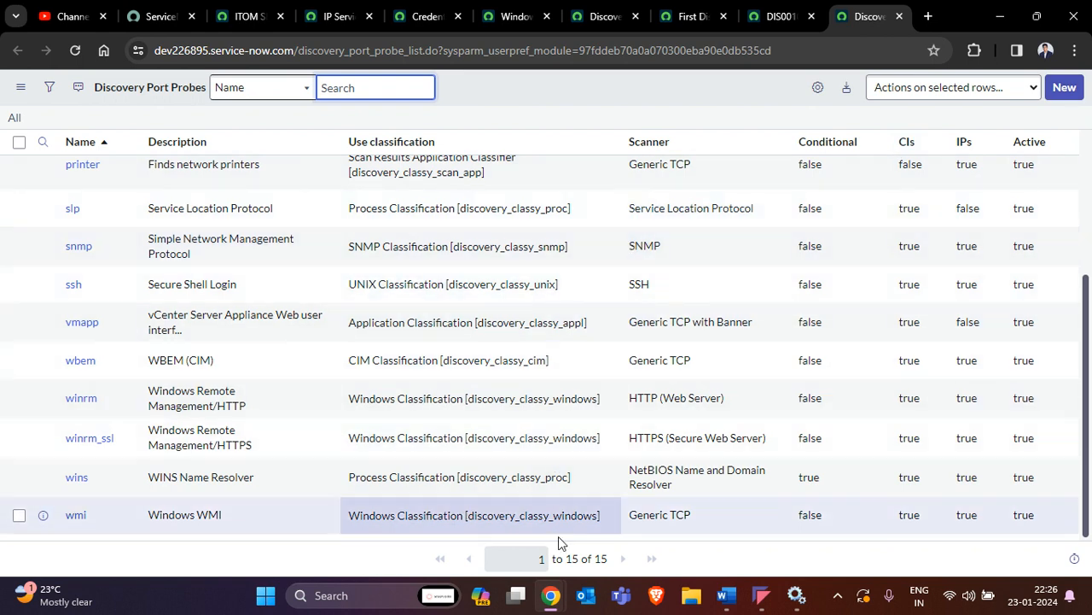
double_click(606, 559)
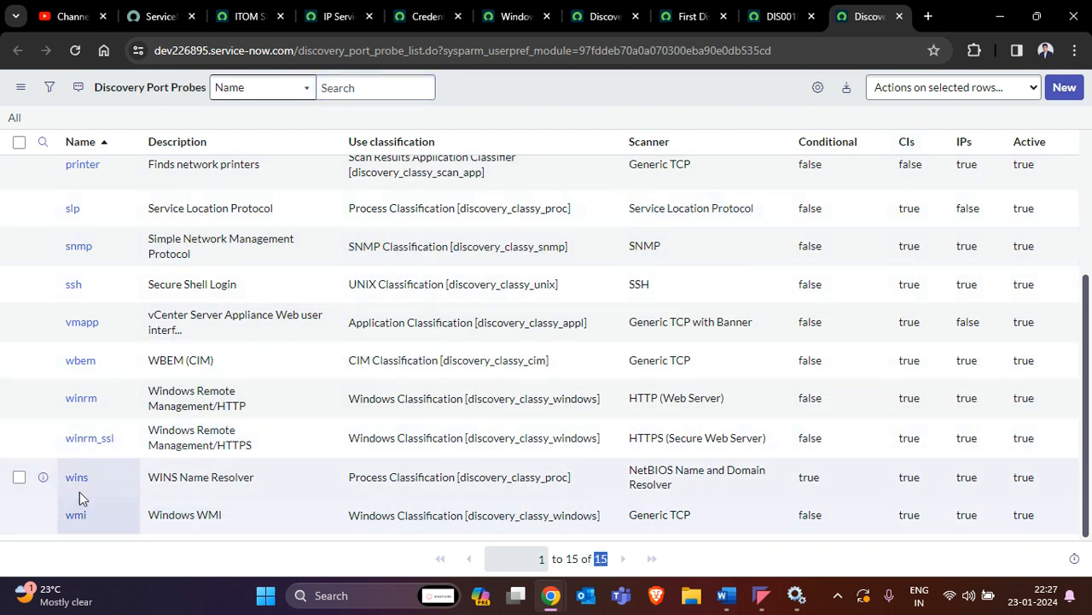
middle_click(77, 516)
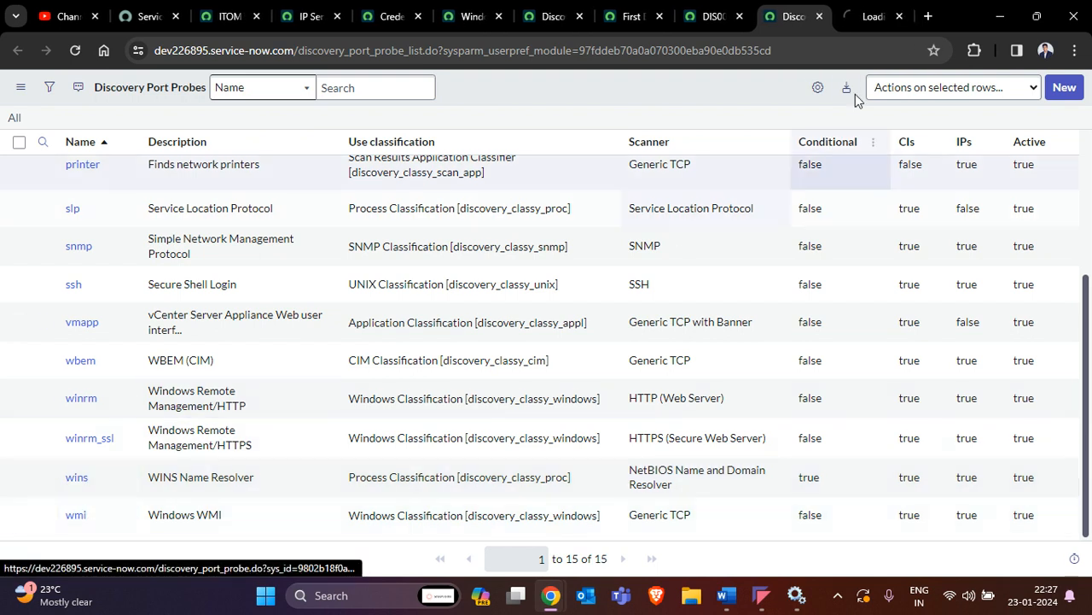
left_click(852, 17)
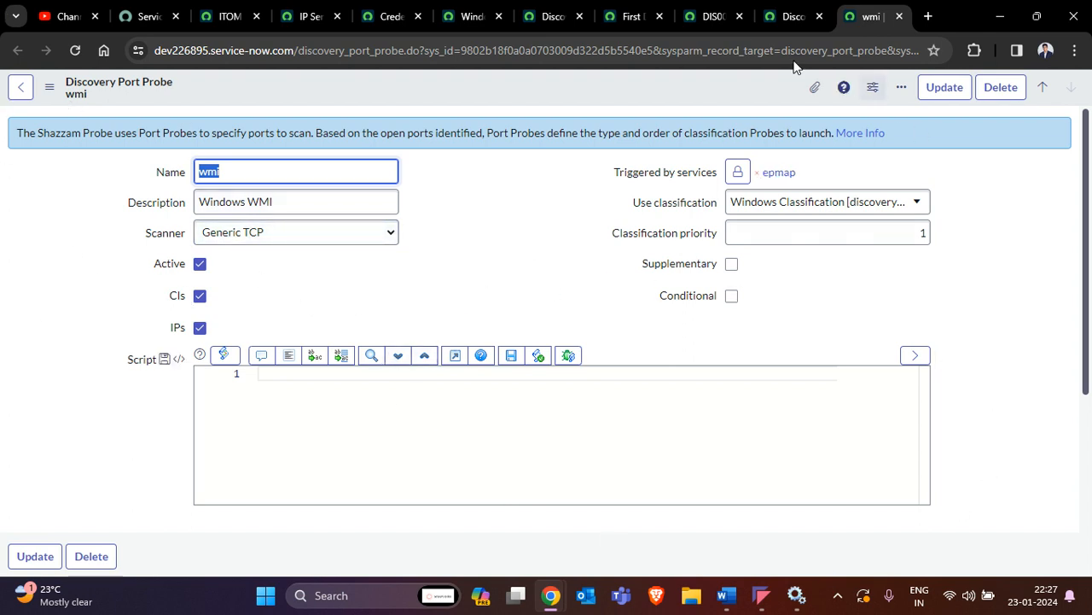
- Return to the discovery status's ECC Queue and compare the Queue values of the Shazzam and WMIRunner entries
left_click(629, 19)
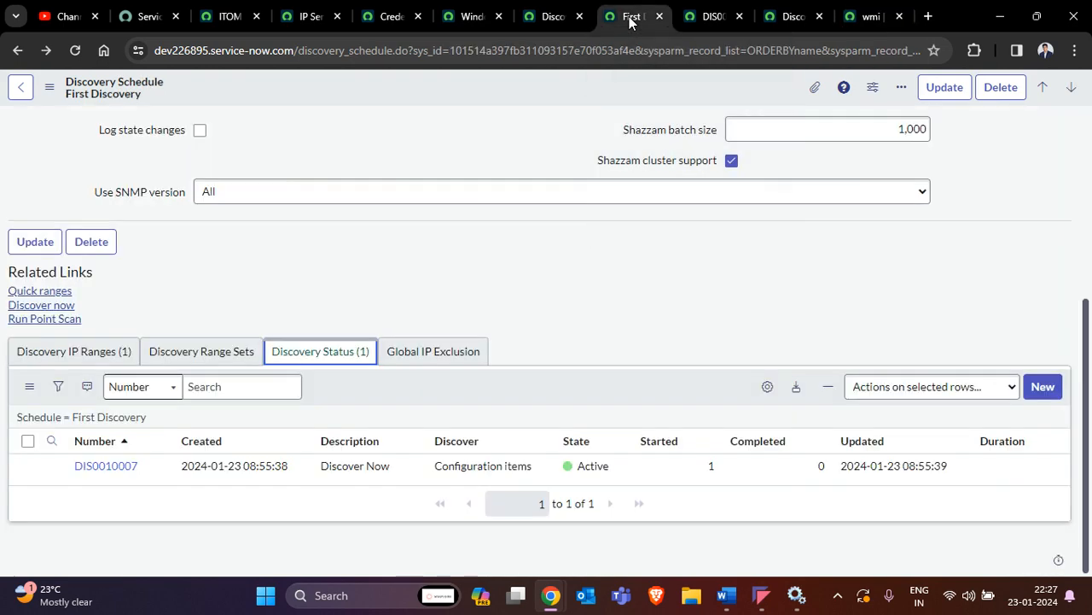
left_click(691, 18)
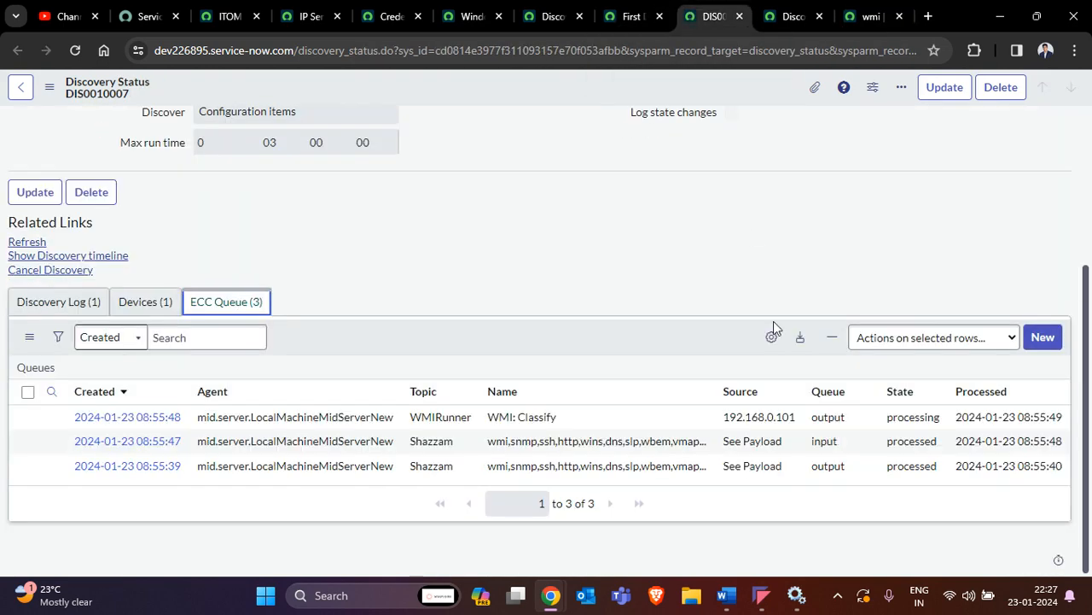
double_click(826, 465)
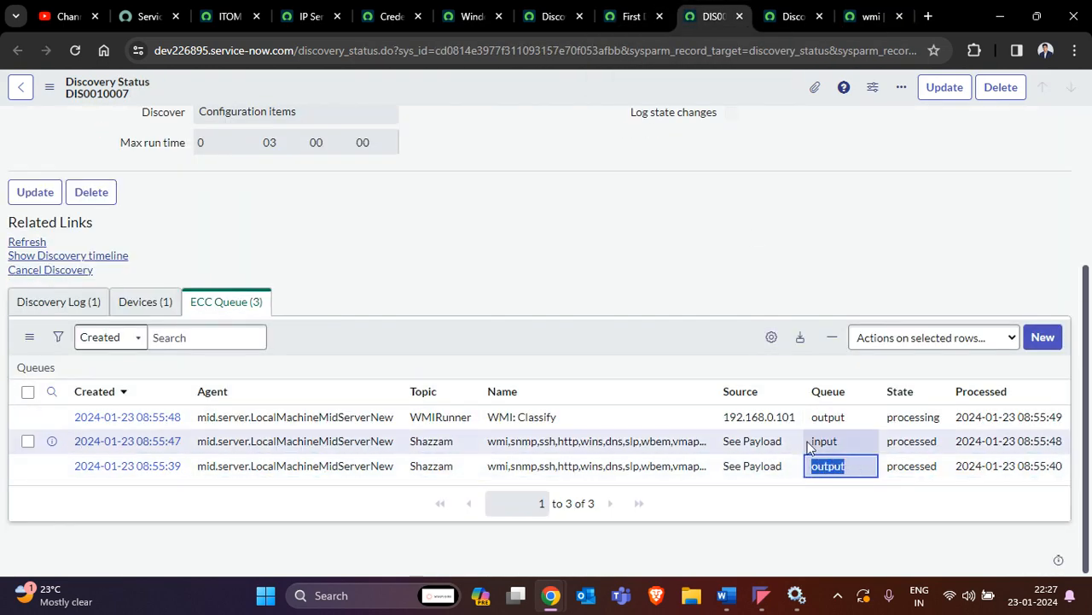
double_click(818, 441)
double_click(815, 418)
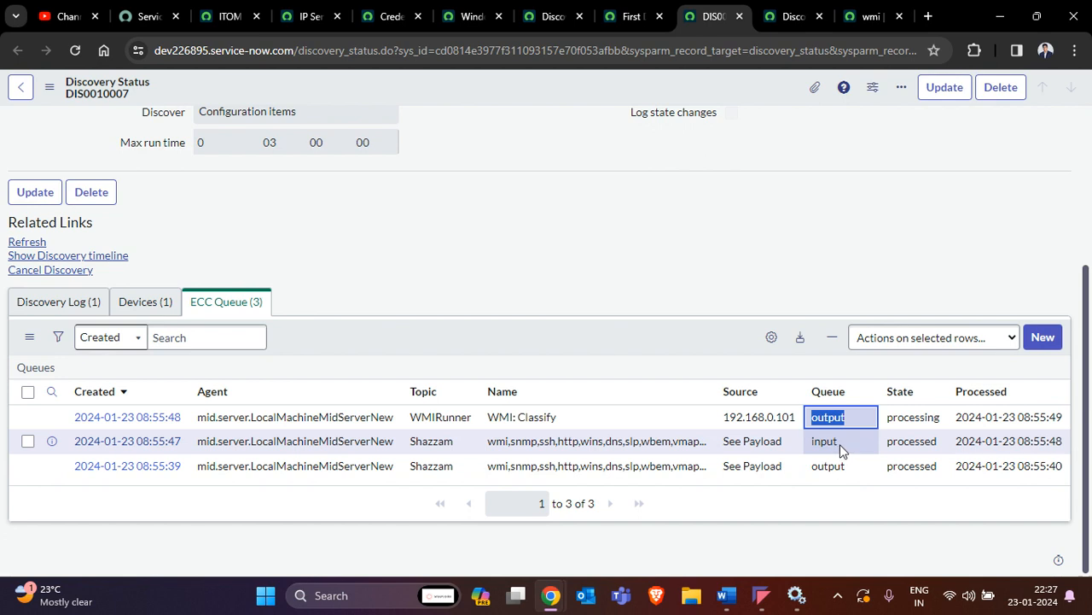
double_click(838, 443)
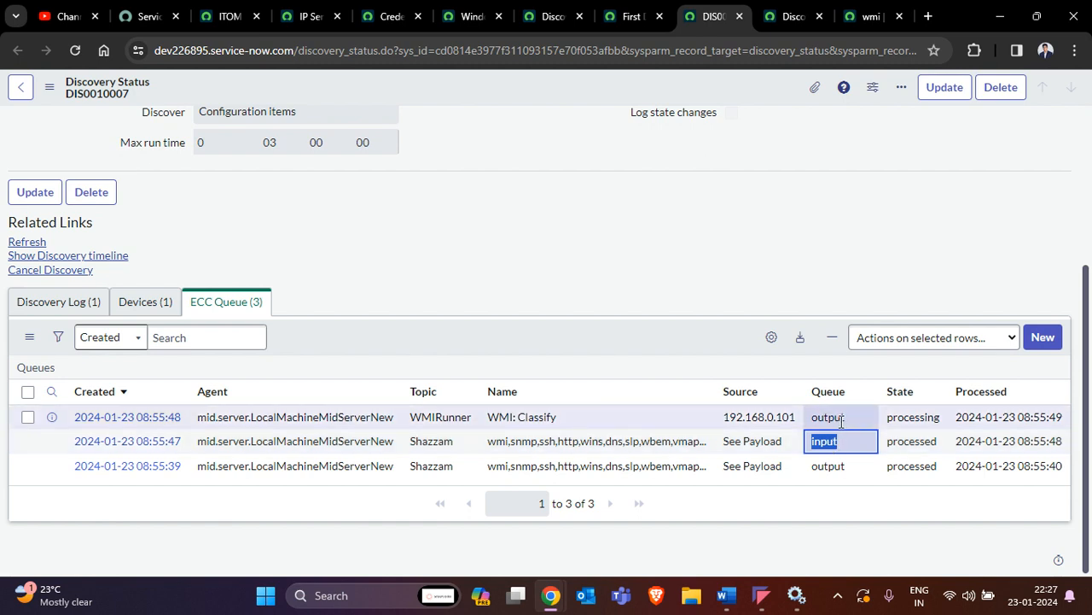
- Open the Shazzam output and input queue records in new browser tabs and review their payloads and response queues
left_click(150, 468, "ctrl")
left_click(151, 437, "ctrl")
left_click(671, 16)
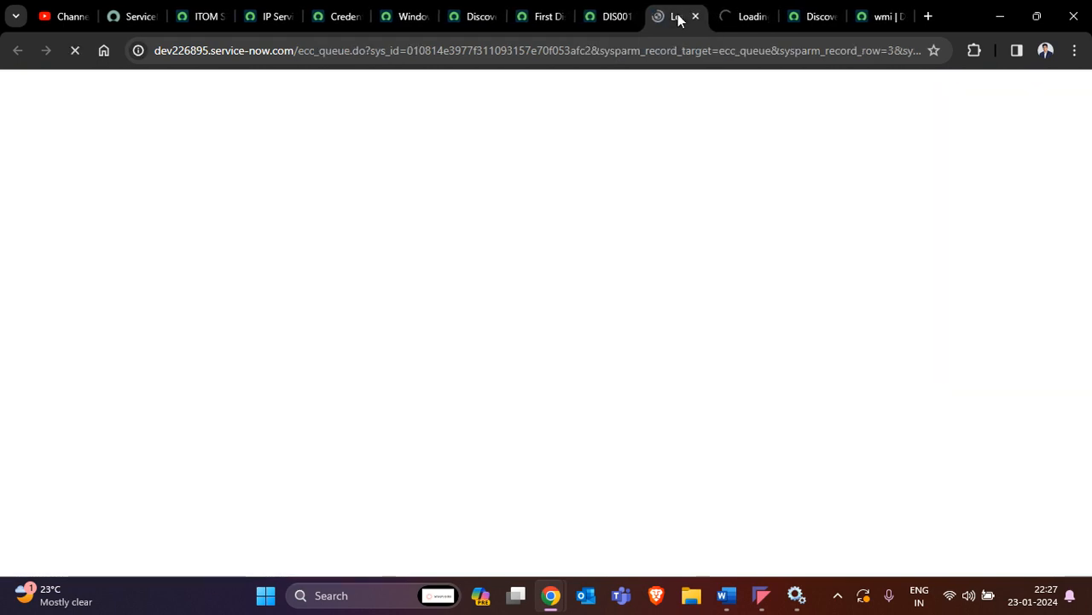
scroll(224, 378, "down", 3)
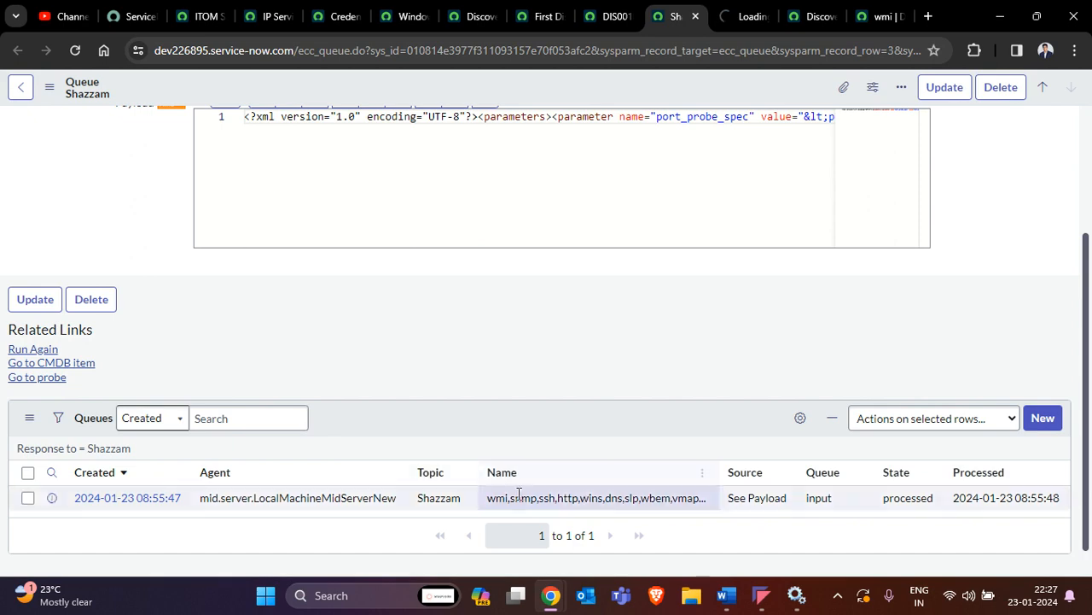
left_click(716, 18)
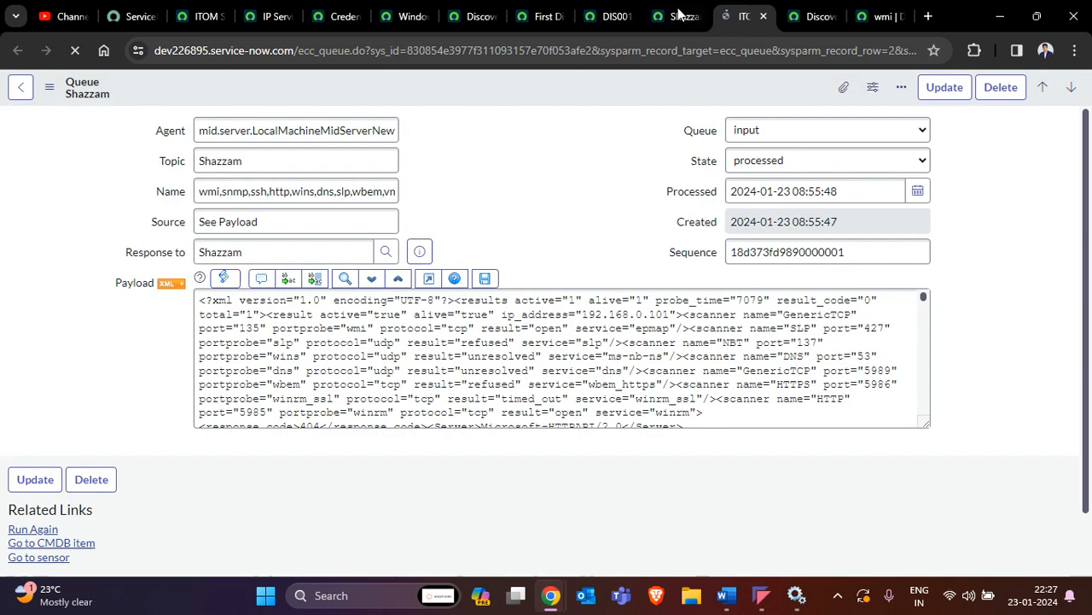
scroll(119, 369, "down", 2)
scroll(119, 369, "down", 1)
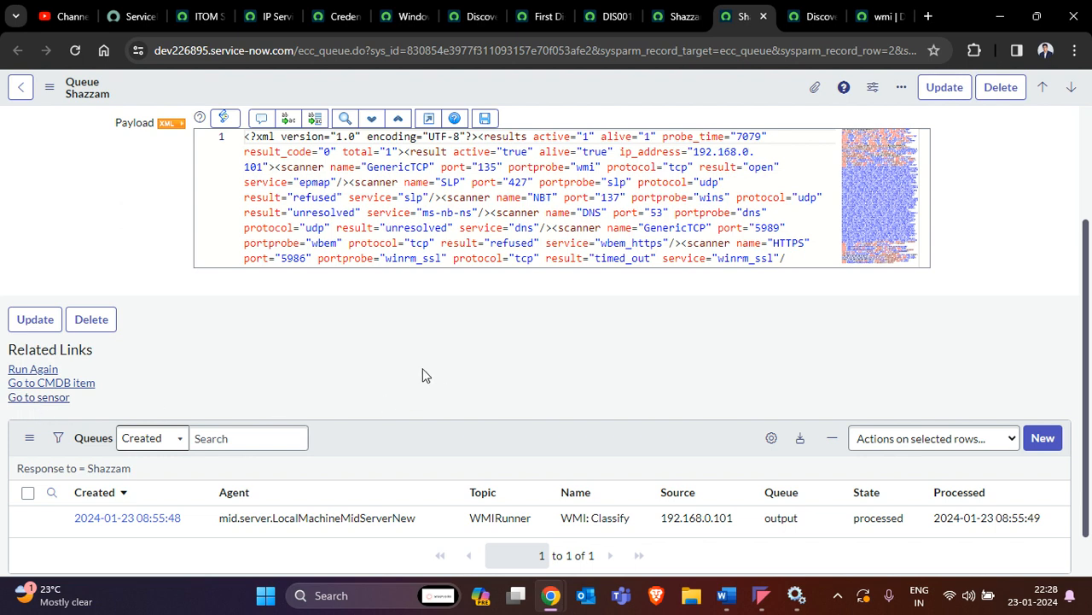
- Return to the wmi port probe and review its description, scanner options and Trigger Probes
left_click(795, 19)
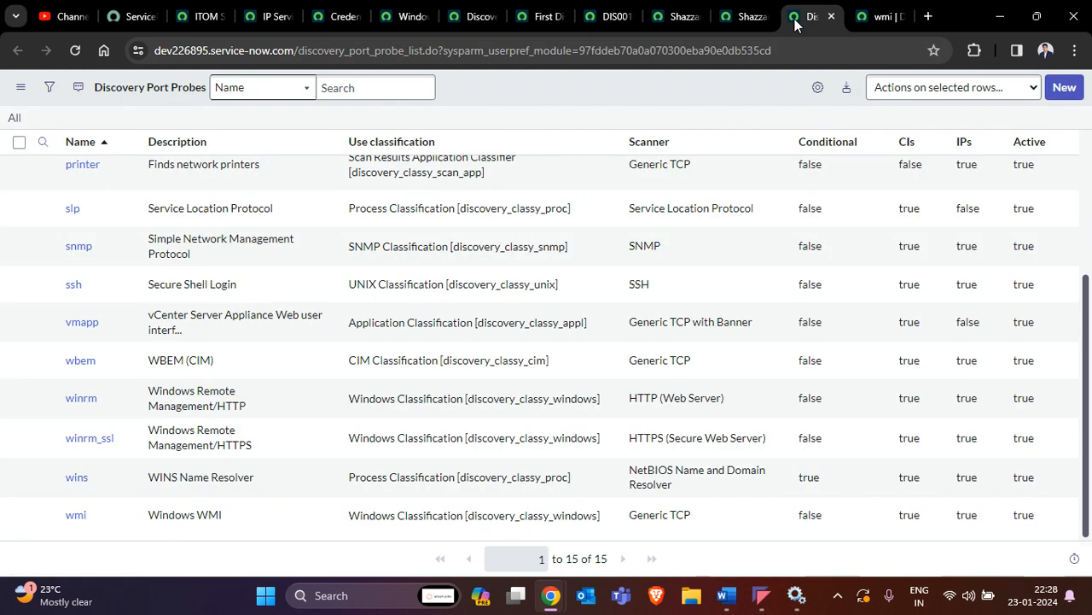
left_click(870, 20)
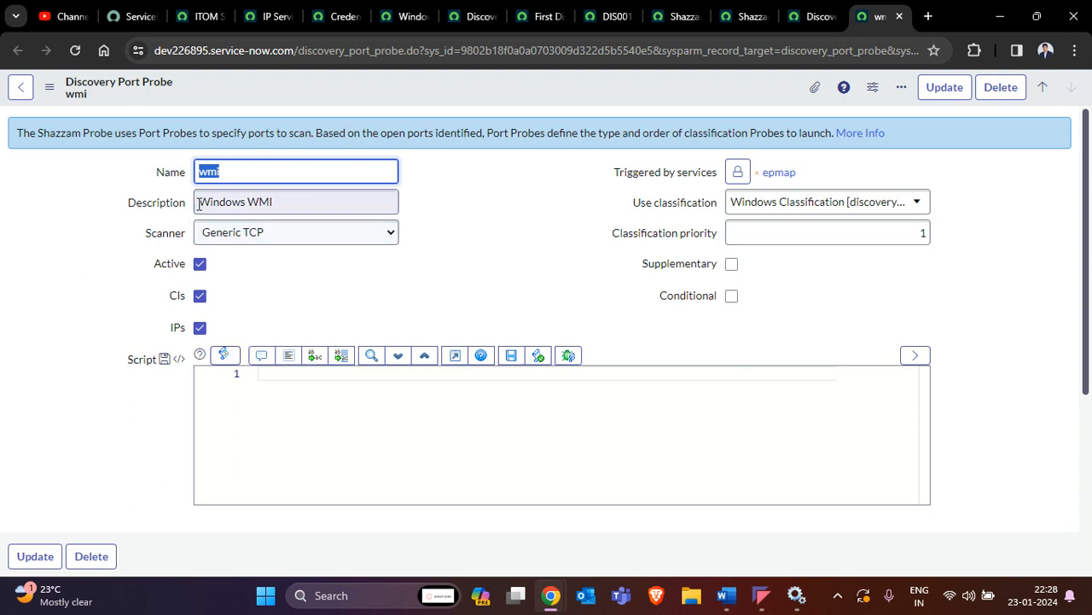
key("Tab")
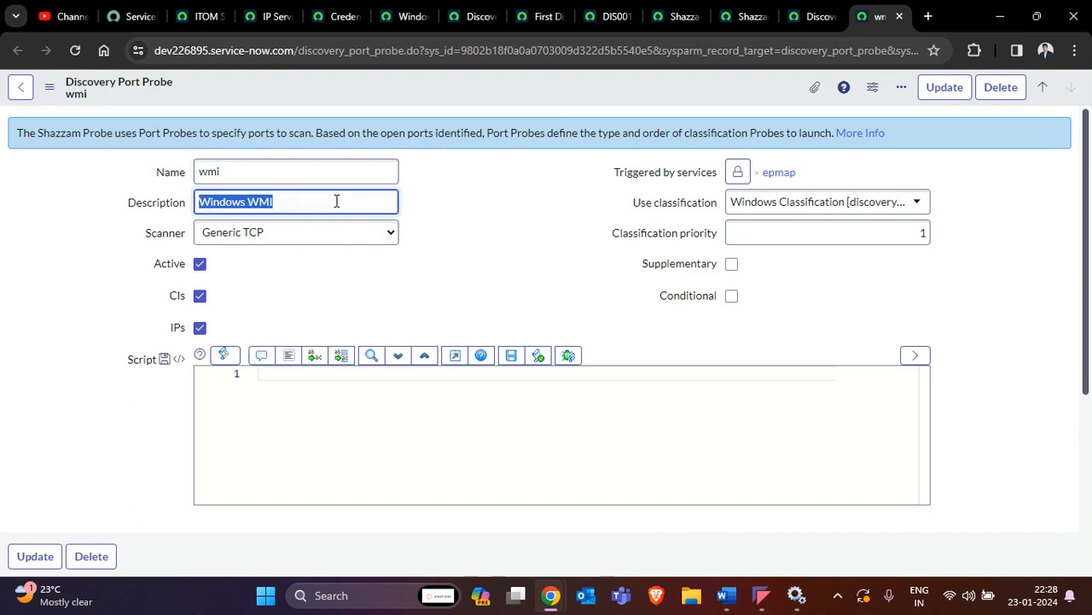
left_click(201, 237)
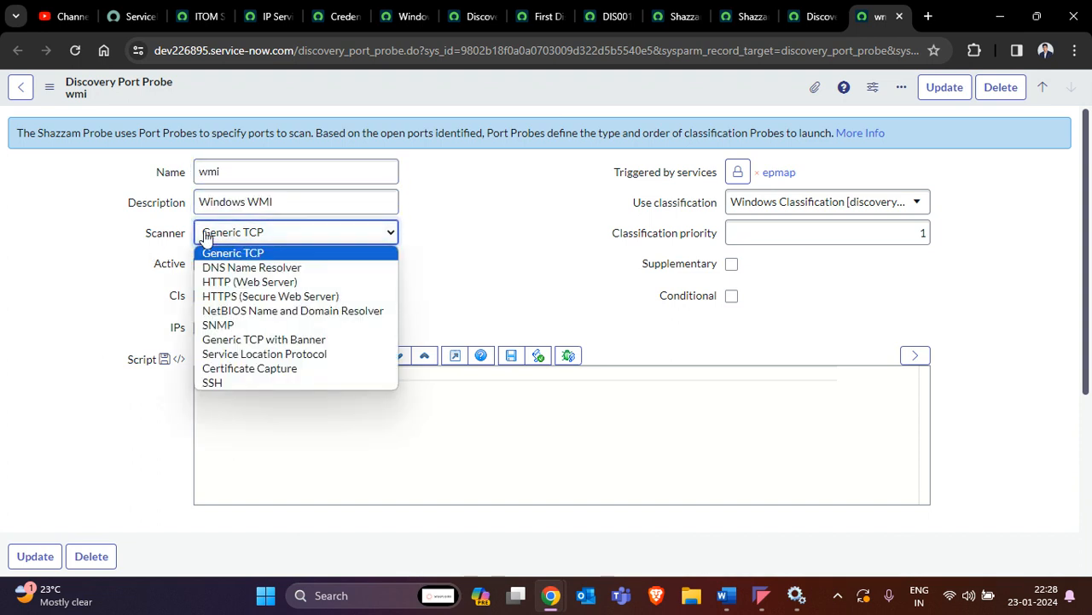
left_click(205, 235)
scroll(3, 278, "down", 3)
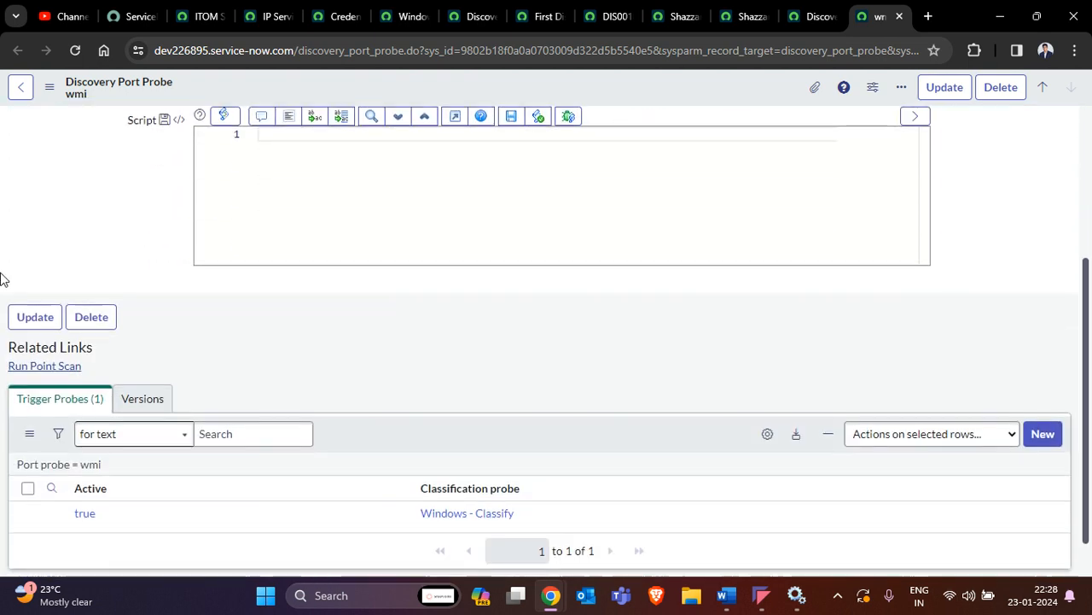
- Review the wmi port probe's CIs and IPs options, Use classification setting and Classification priority
scroll(295, 264, "up", 2)
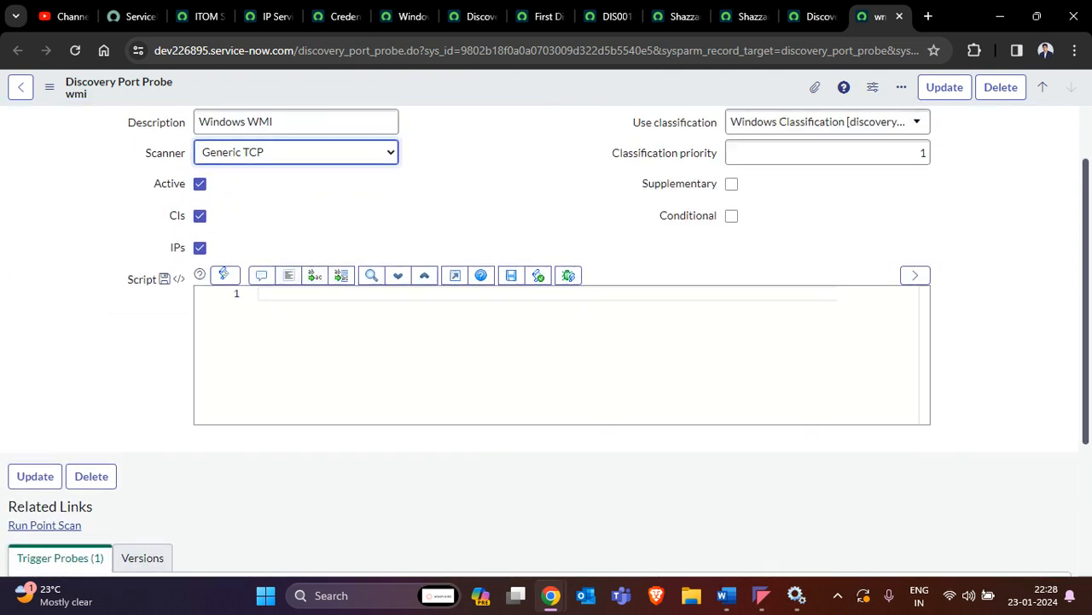
mouse_move(179, 220)
left_click(201, 247)
mouse_move(181, 253)
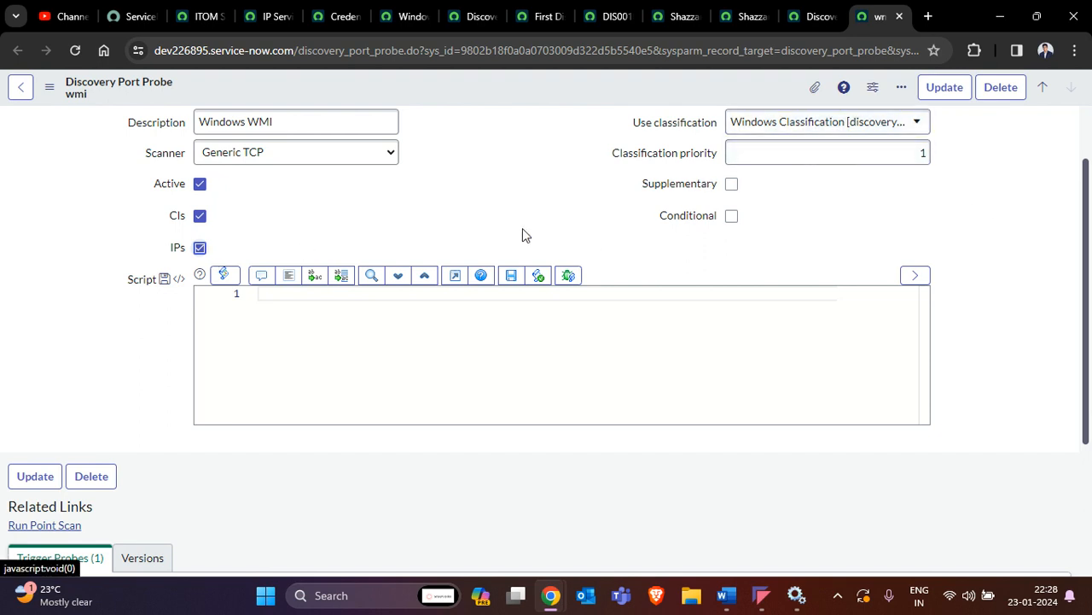
scroll(515, 237, "up", 1)
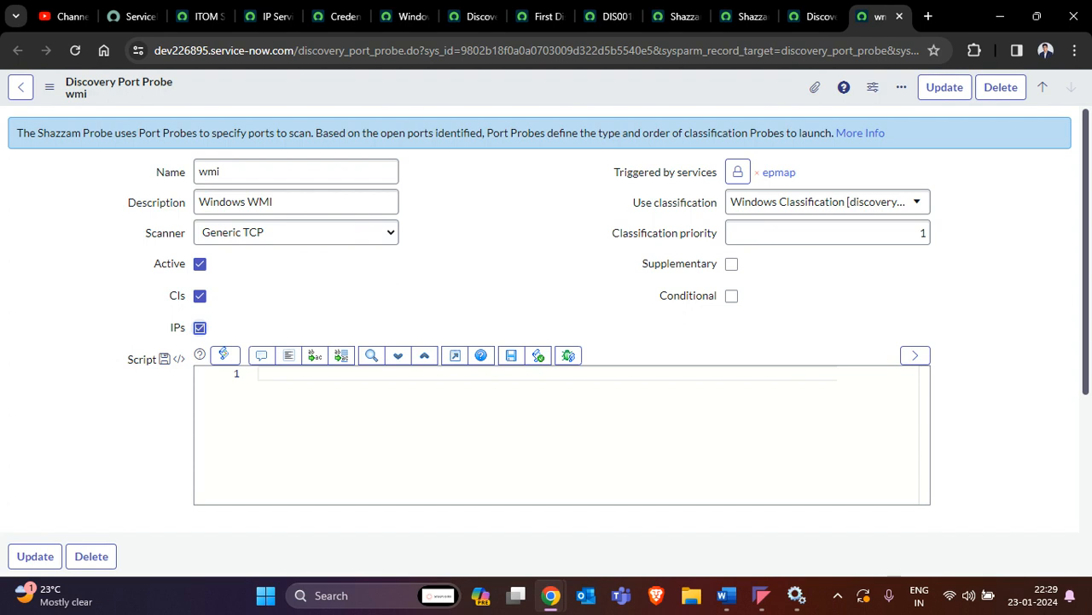
left_click(800, 204)
left_click(800, 205)
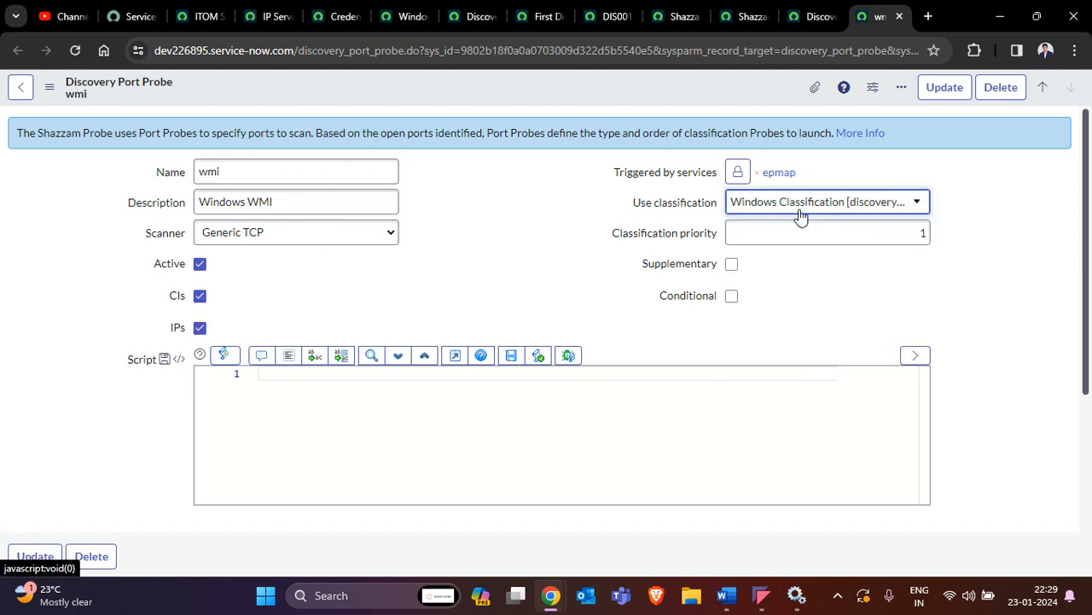
left_click(820, 231)
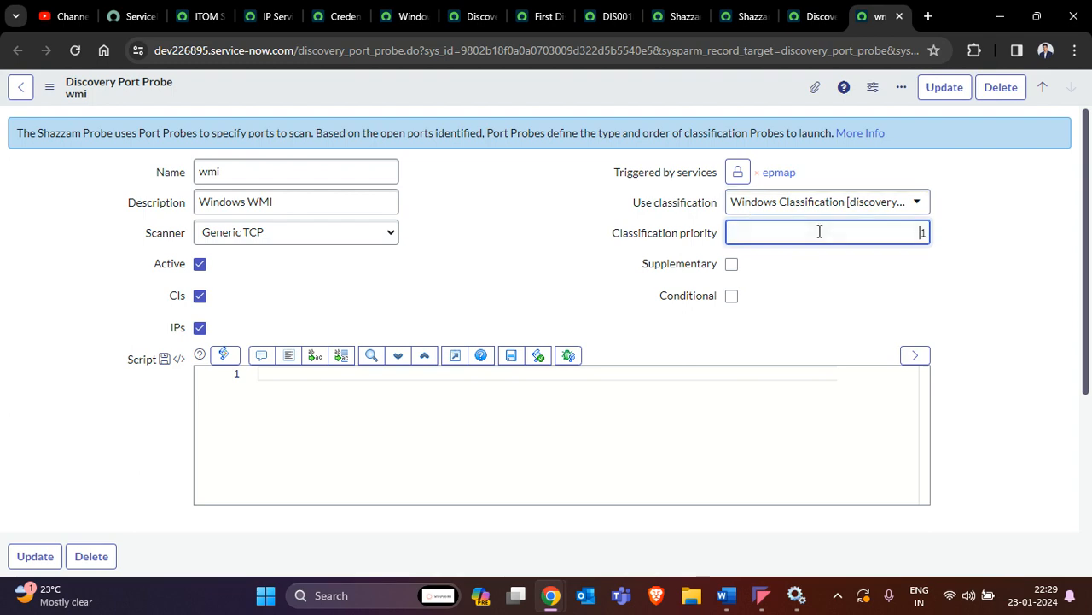
double_click(819, 231)
- Check the port probe names on the Shazzam output entry in the discovery status's ECC Queue, and return to the wmi port probe
left_click(809, 19)
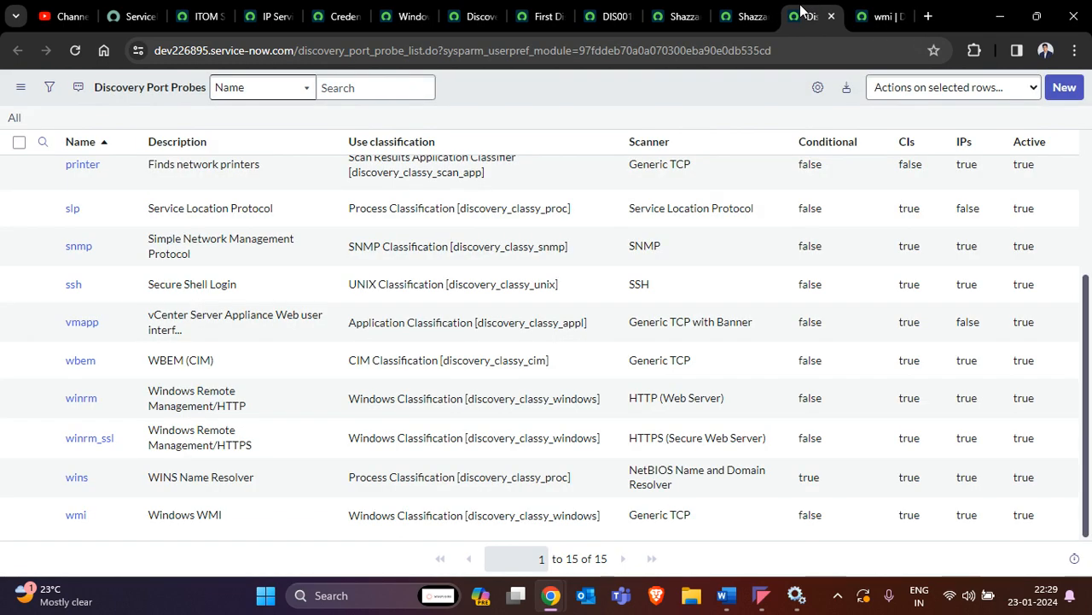
left_click(751, 21)
left_click(700, 20)
left_click(608, 20)
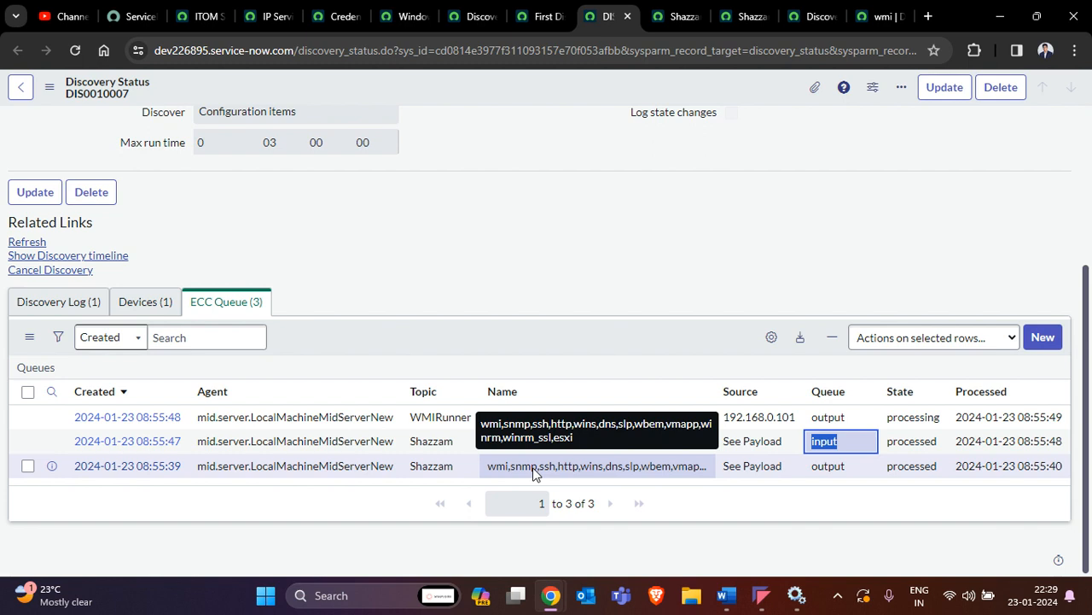
left_click(873, 21)
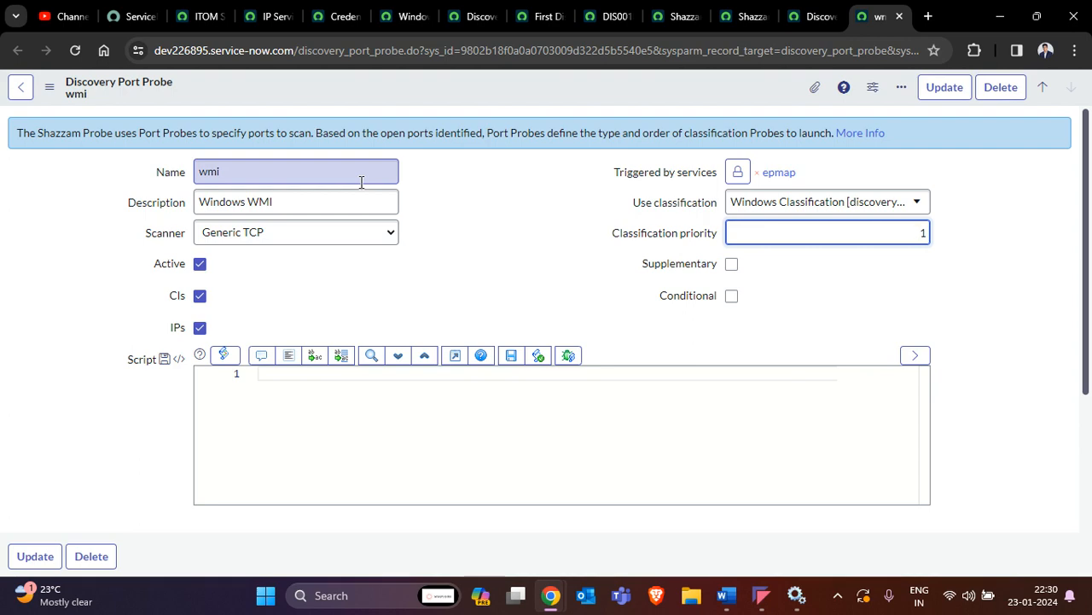
- Open the ssh port probe from the Discovery Port Probes list in a new browser tab and check its Classification priority
left_click(811, 16)
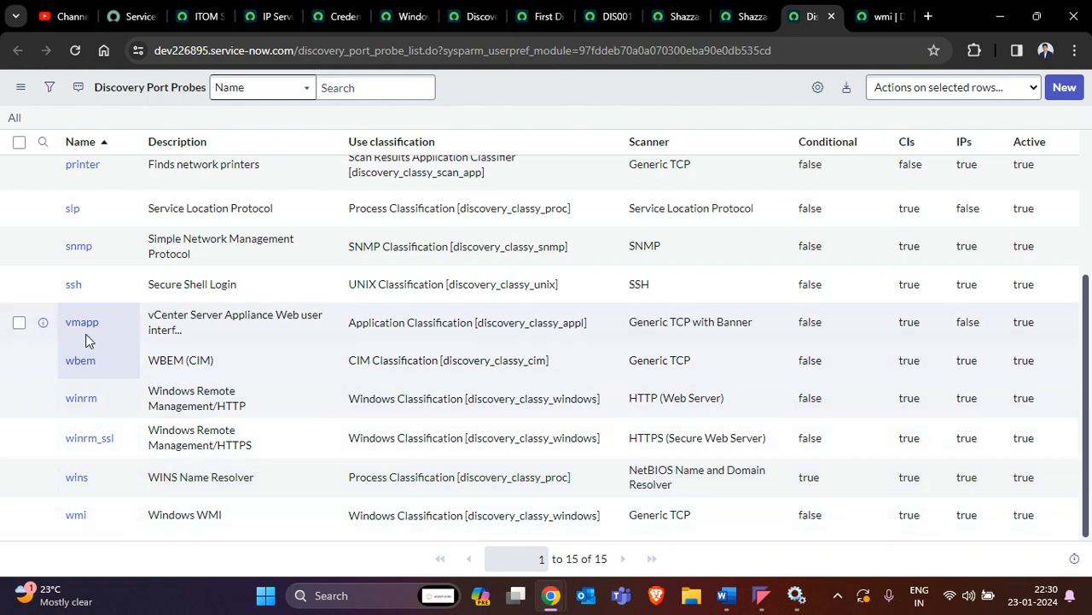
middle_click(73, 283)
left_click(801, 14)
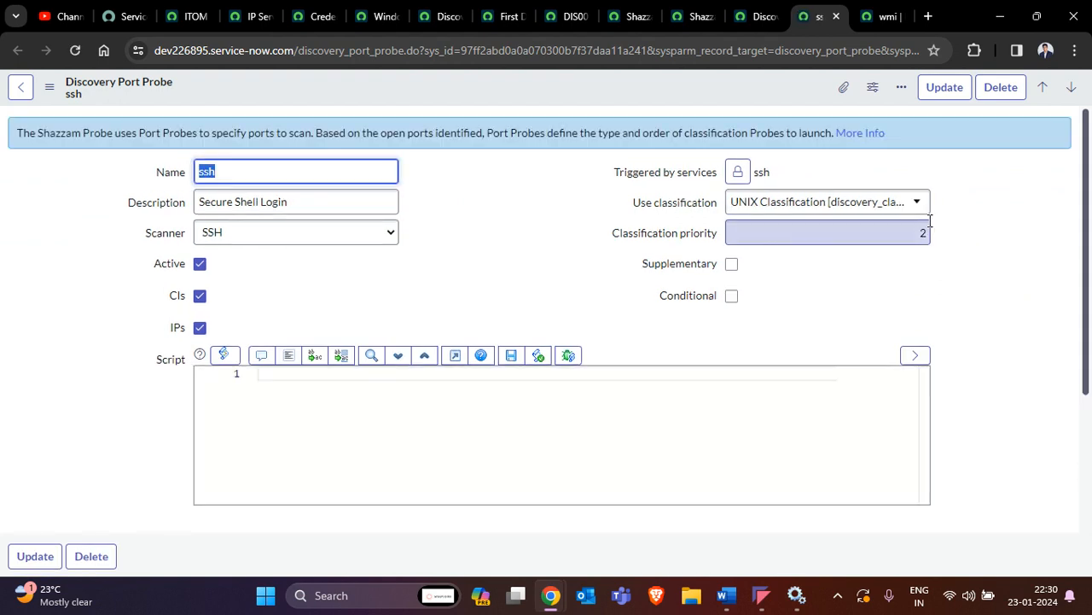
left_click(923, 231)
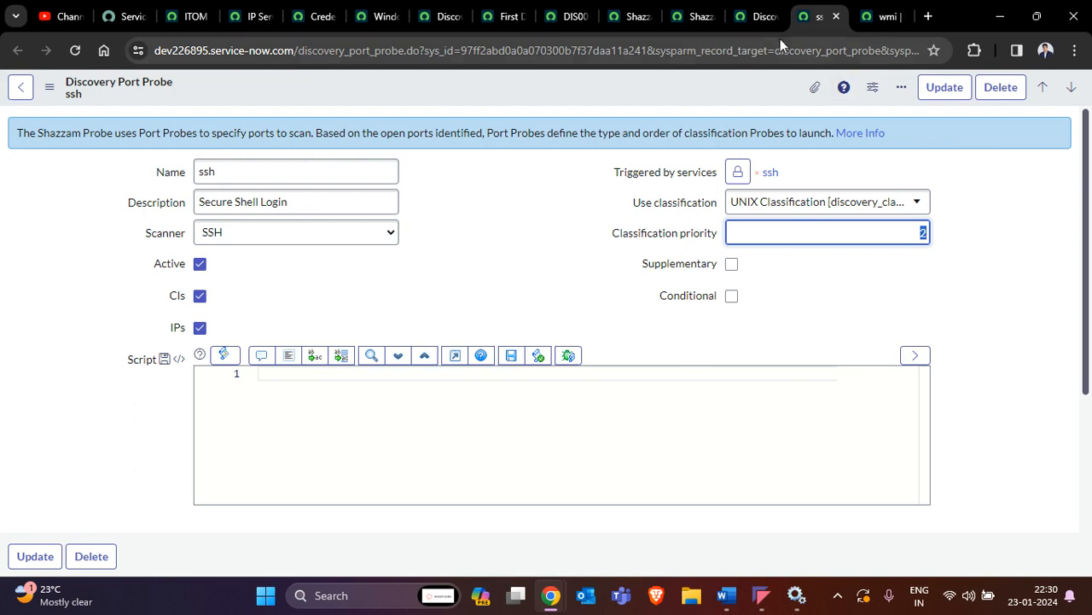
- Open the snmp and http port probes from the Discovery Port Probes list in new browser tabs
left_click(759, 16)
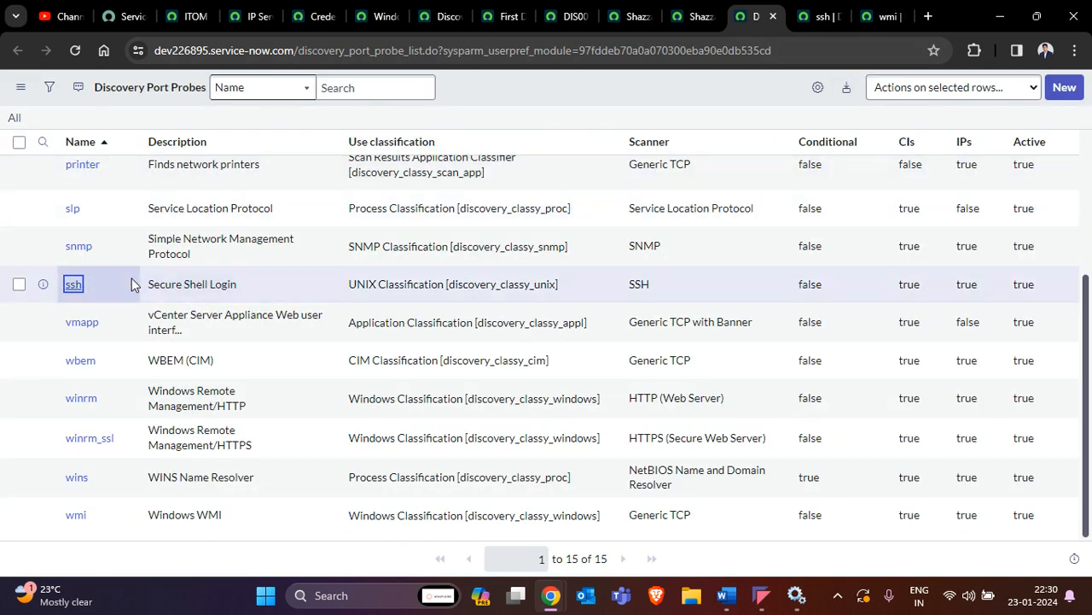
middle_click(89, 249)
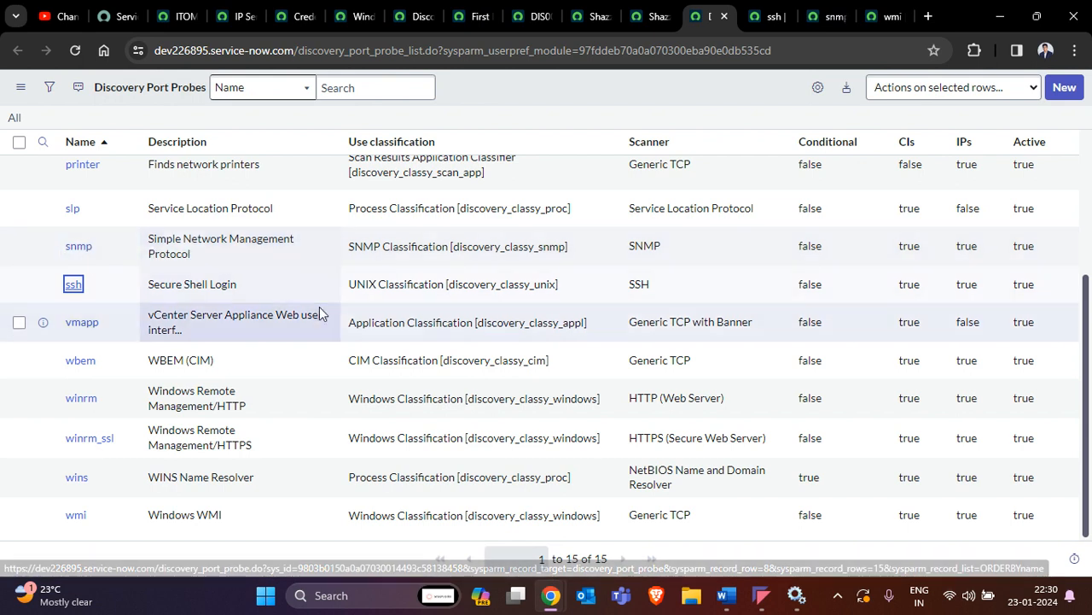
scroll(313, 312, "up", 3)
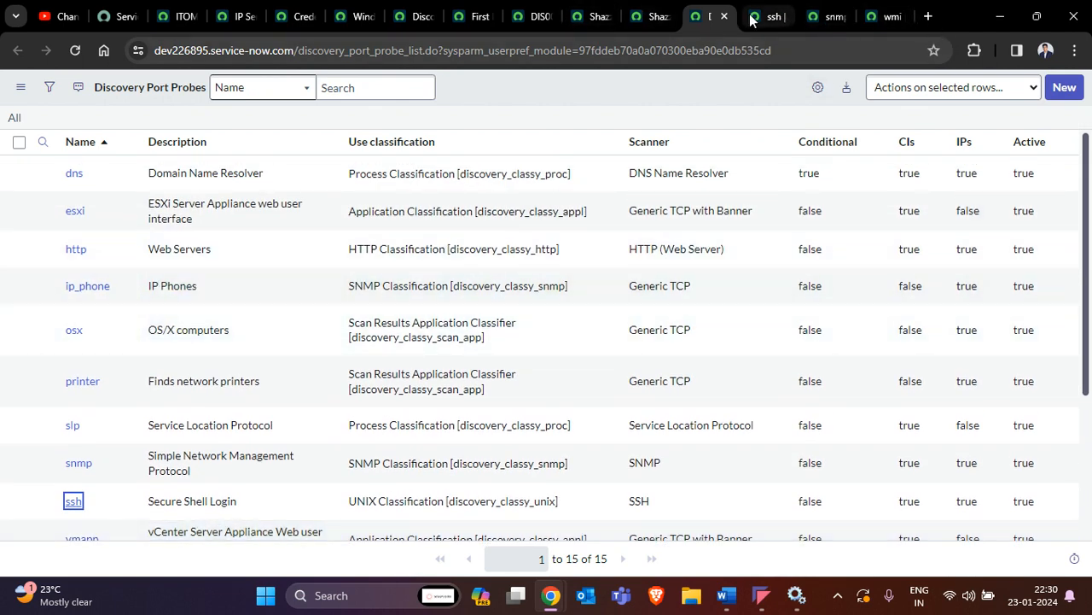
middle_click(82, 249)
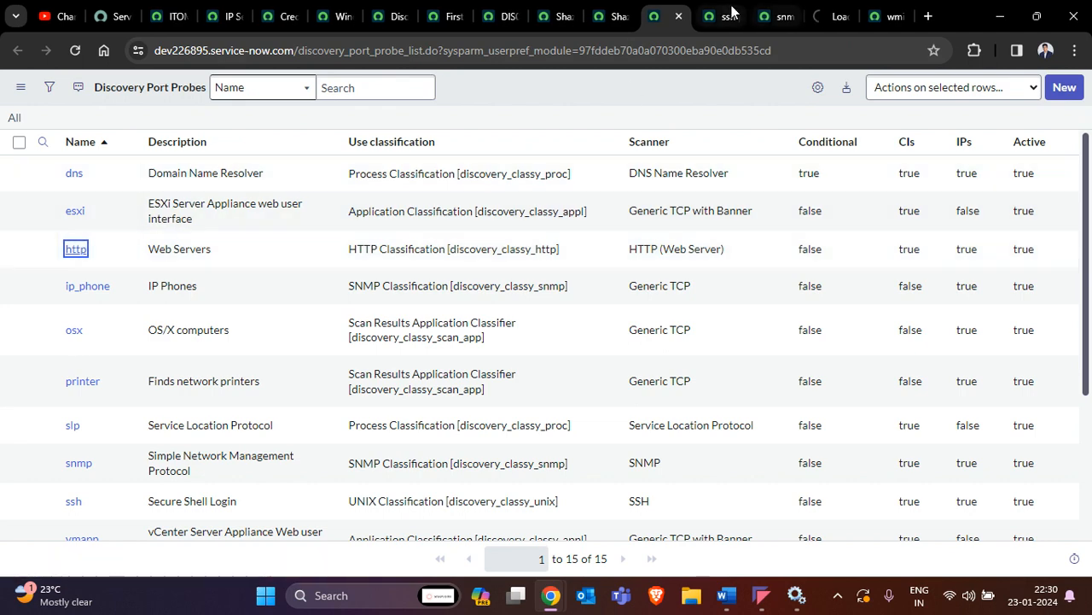
- Compare the Classification priority of the ssh, snmp and http port probes
left_click(739, 16)
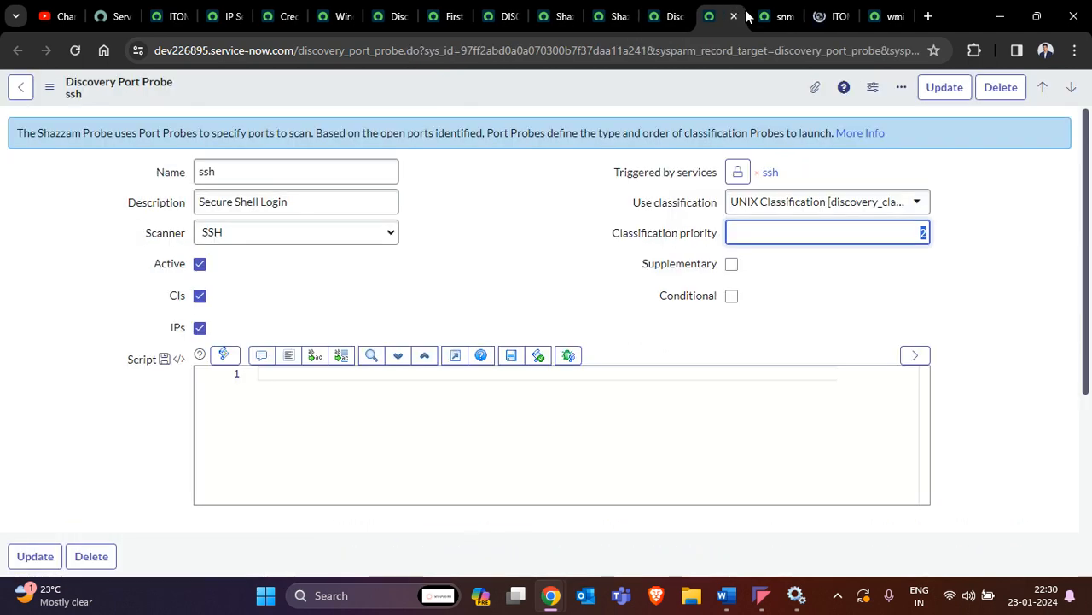
left_click(773, 15)
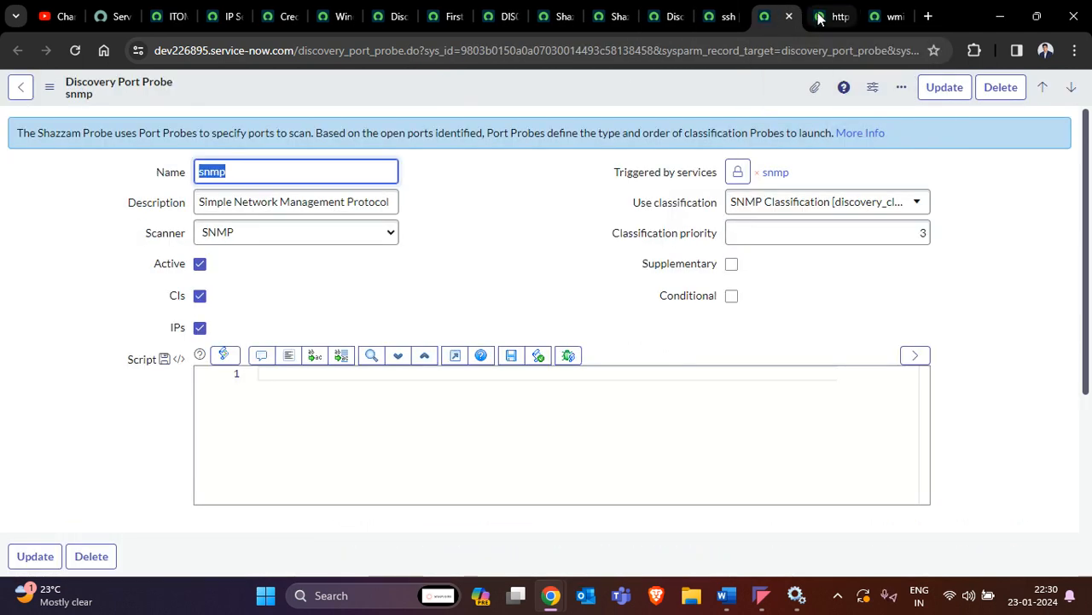
left_click(832, 17)
left_click(772, 16)
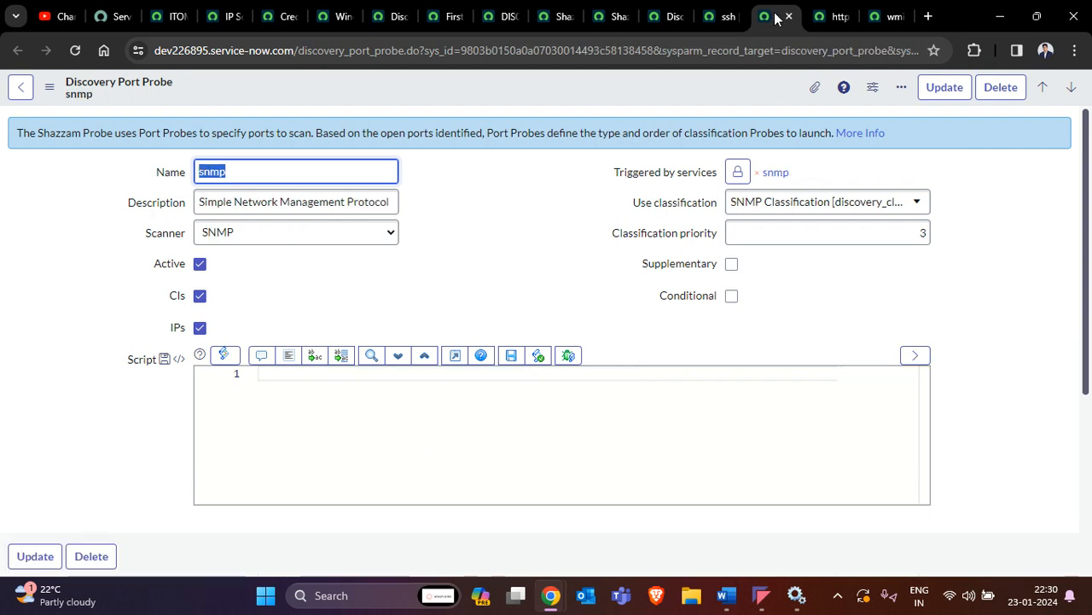
left_click(821, 16)
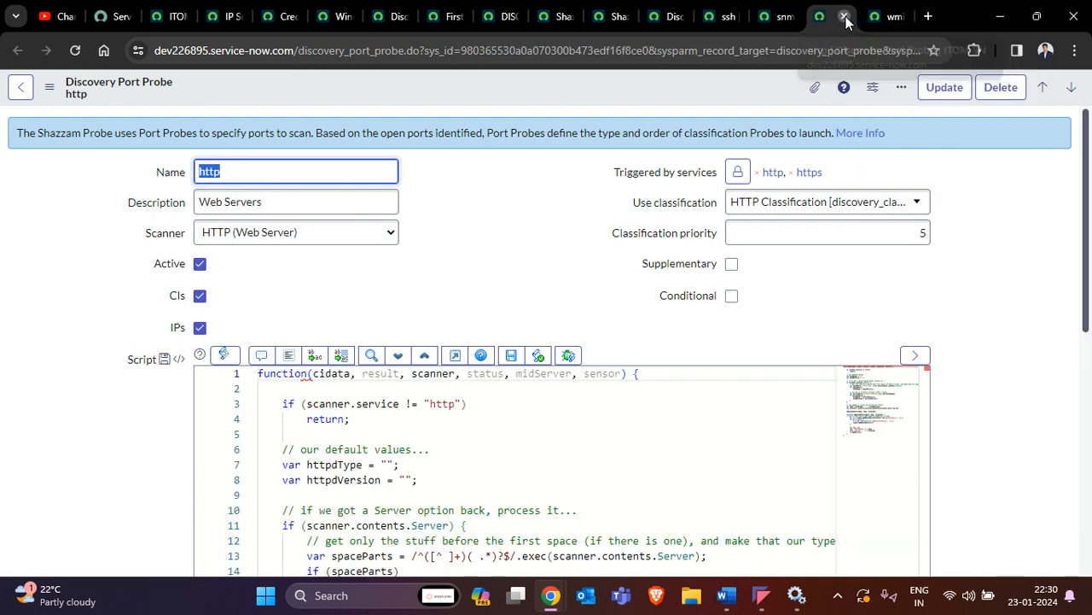
- Close the http port probe's browser tab and place the wmi tab ahead of the ssh and snmp tabs
left_click(845, 17)
left_click(842, 19)
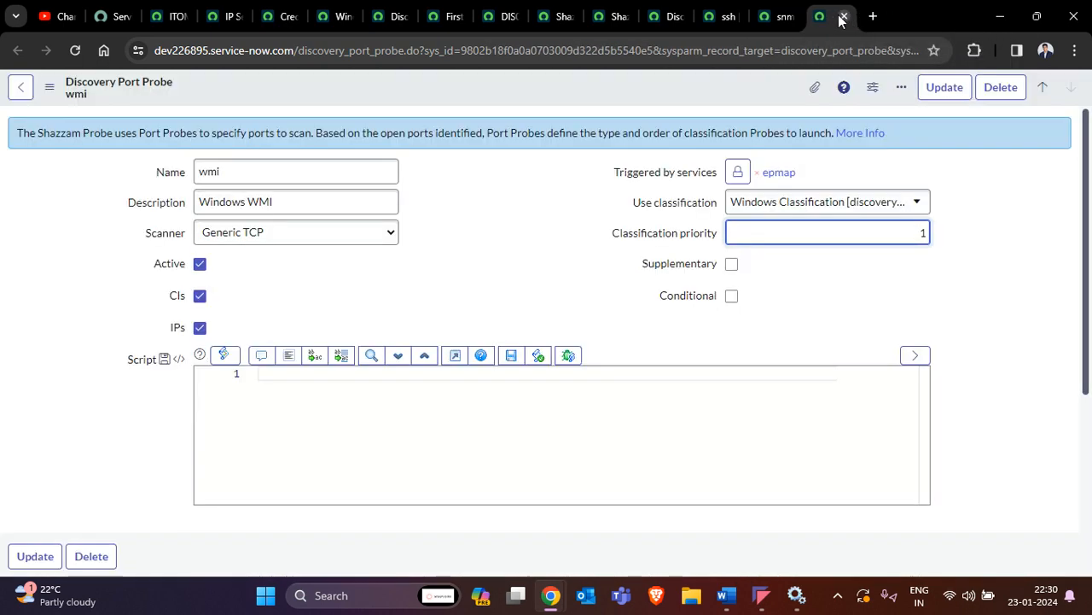
left_click_drag(835, 16, 738, 15)
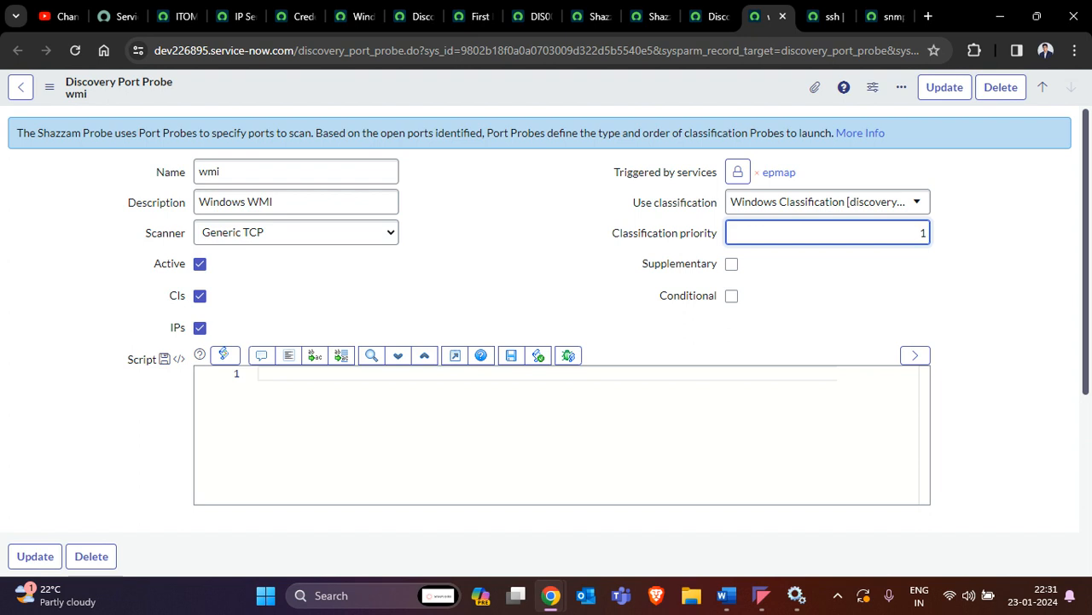
- Open the Windows Classifications list by entering discovery_classy_windows.LIST in the ServiceNow navigator
left_click(173, 16)
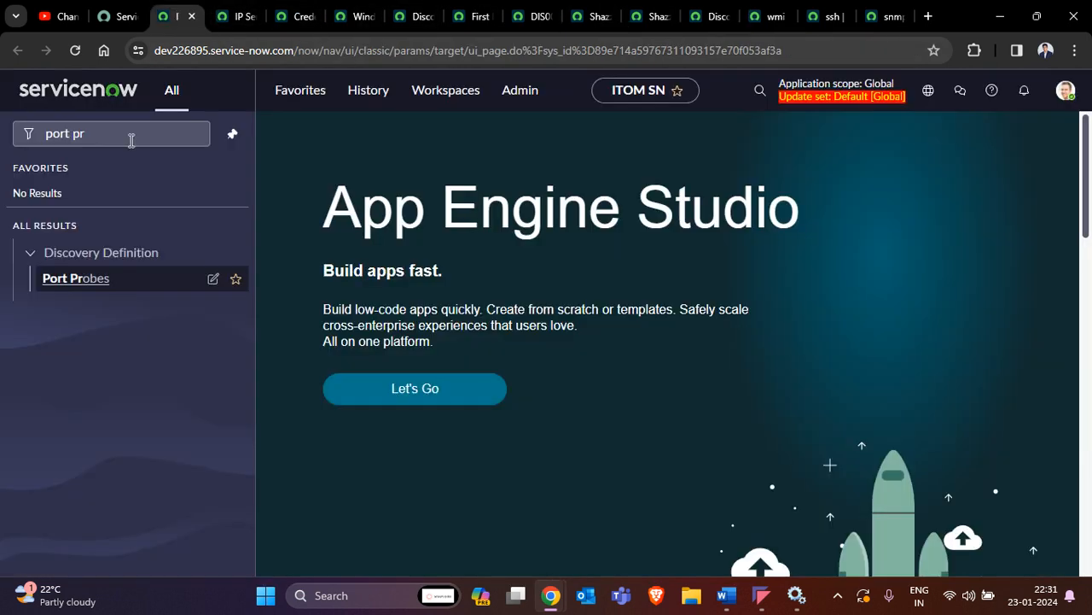
left_click(120, 143)
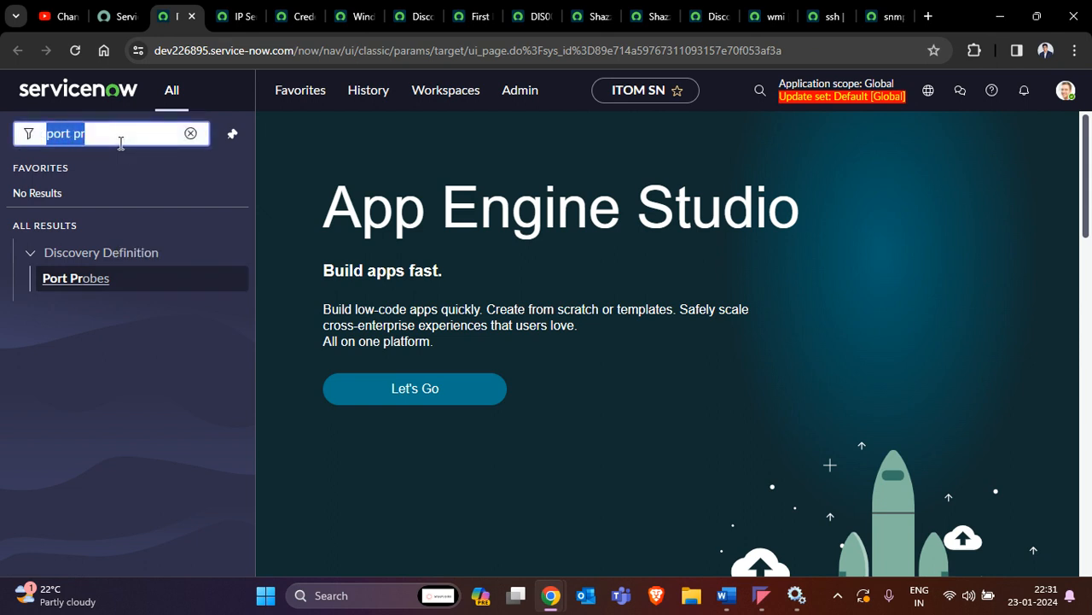
key("BackSpace")
type("discov")
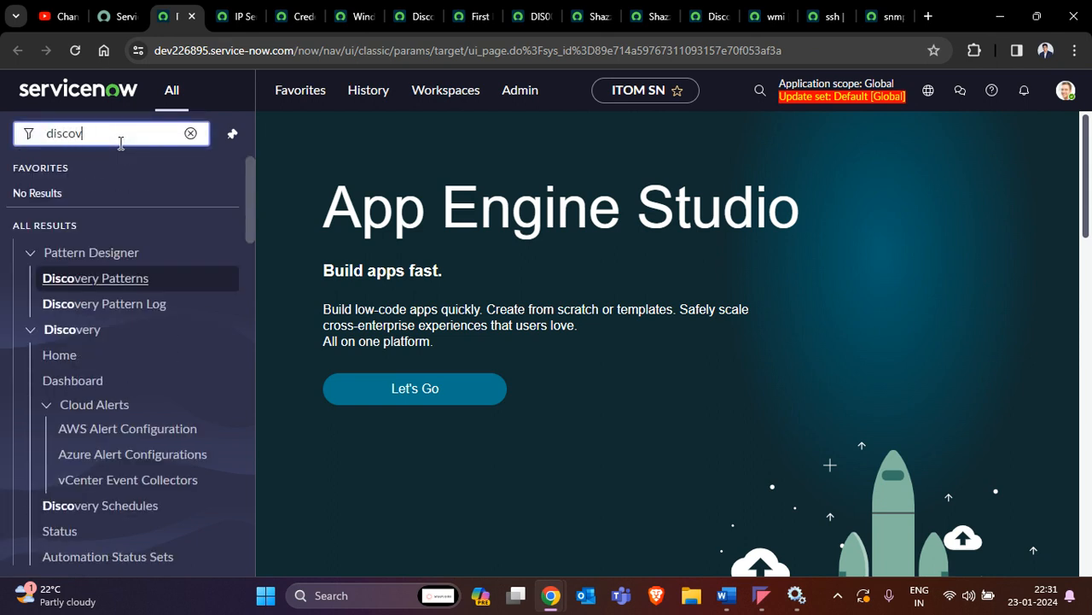
type("ery_clas")
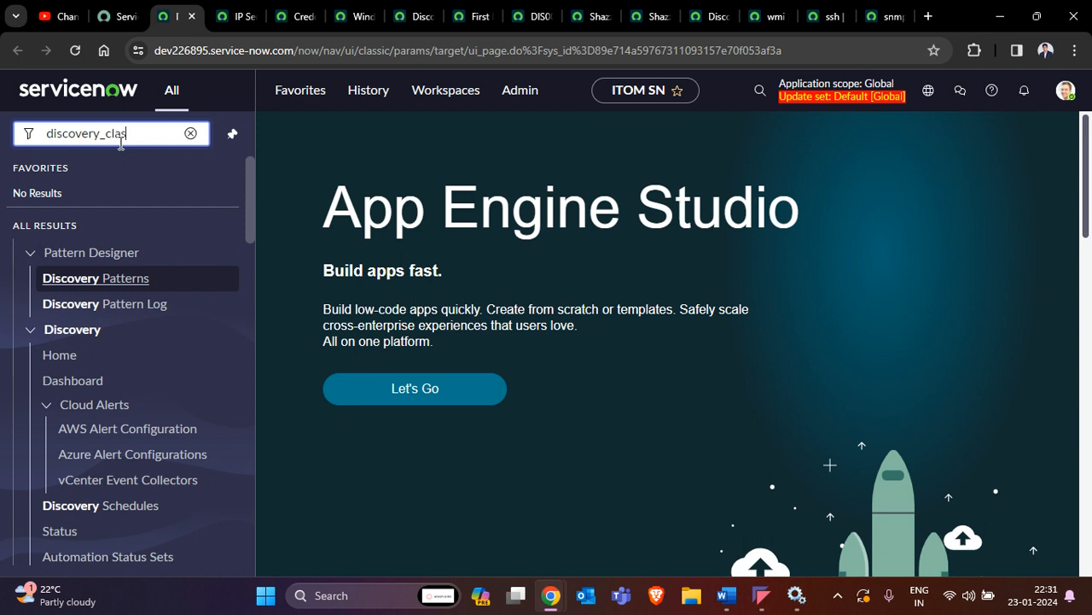
type("sy_w")
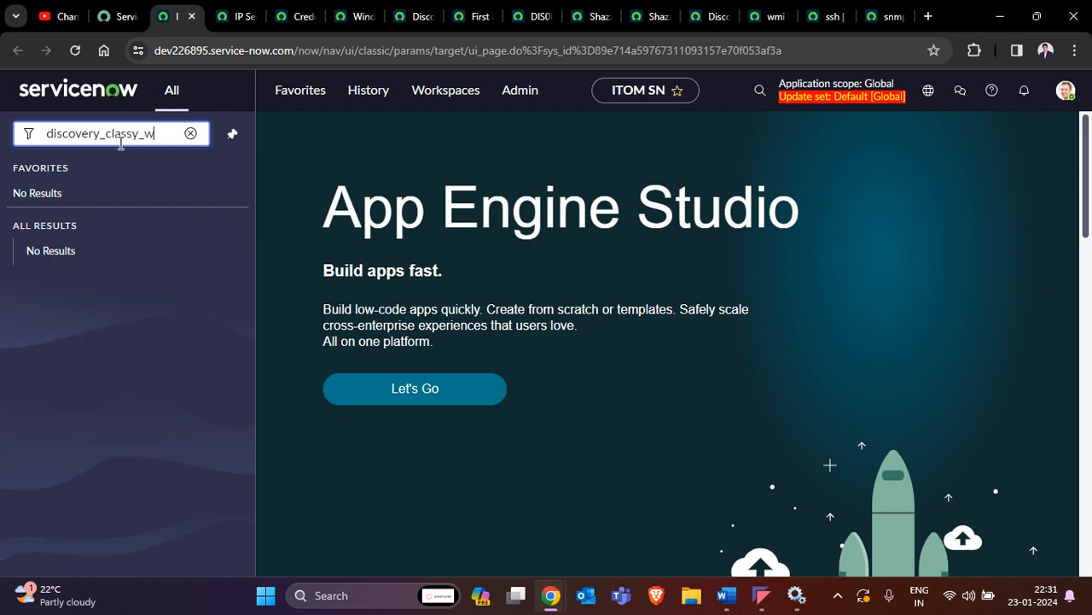
type("indows")
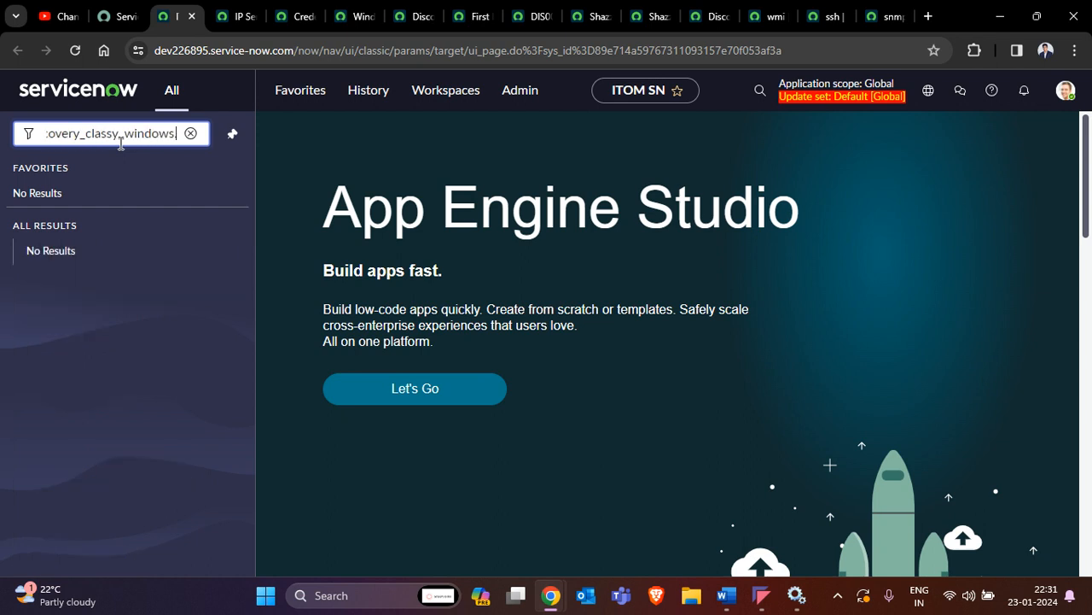
type(".LIST")
key("Return")
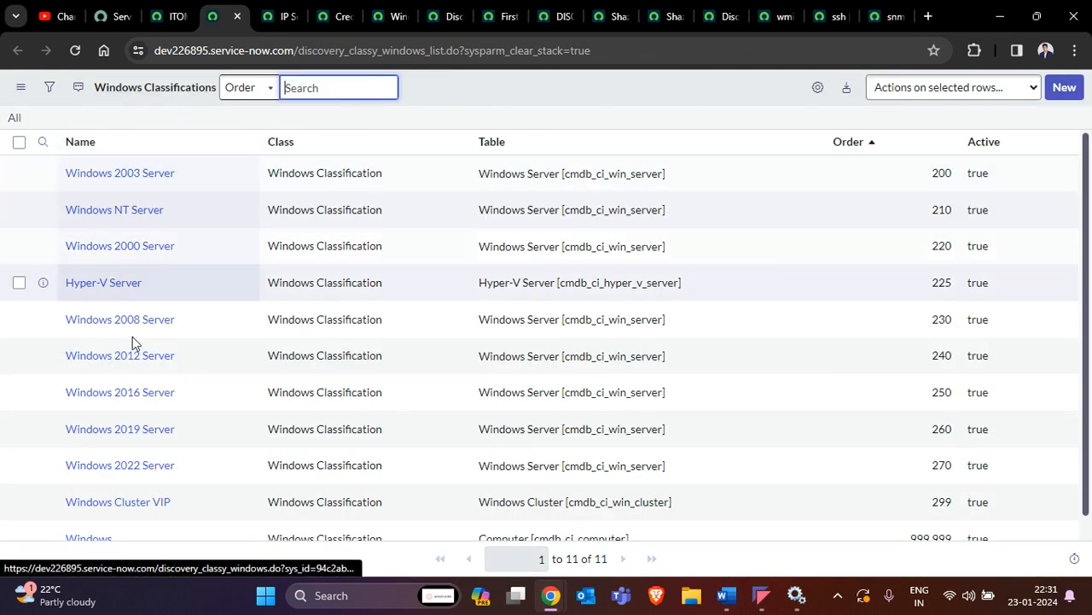
- Open the Windows 2003 Server and Windows NT Server classifications in new browser tabs and compare the 2003 record's name criterion with its title
left_click(110, 210)
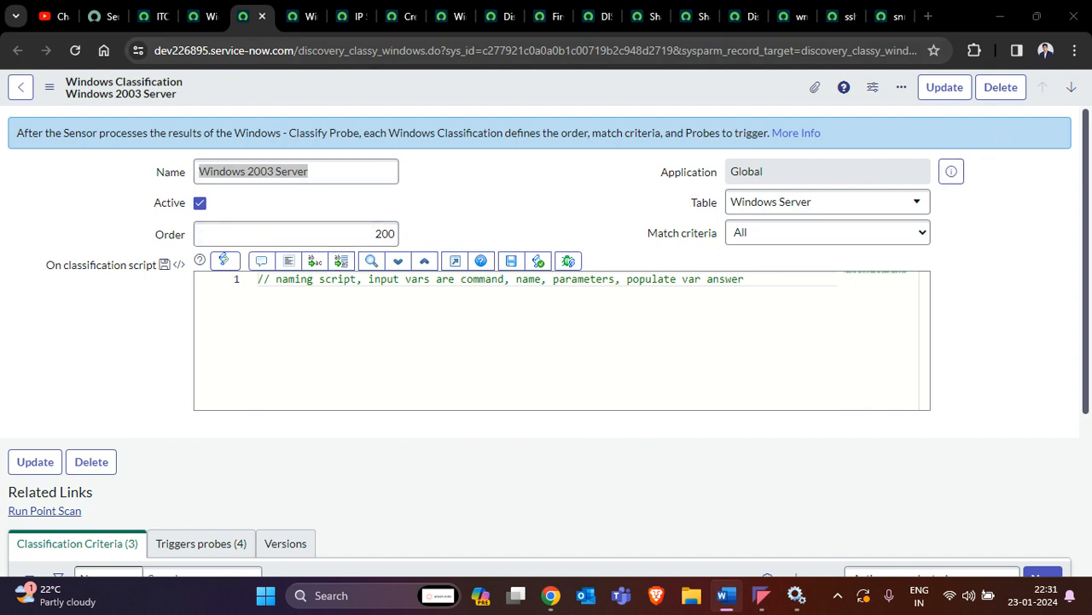
left_click_drag(1088, 232, 775, 334)
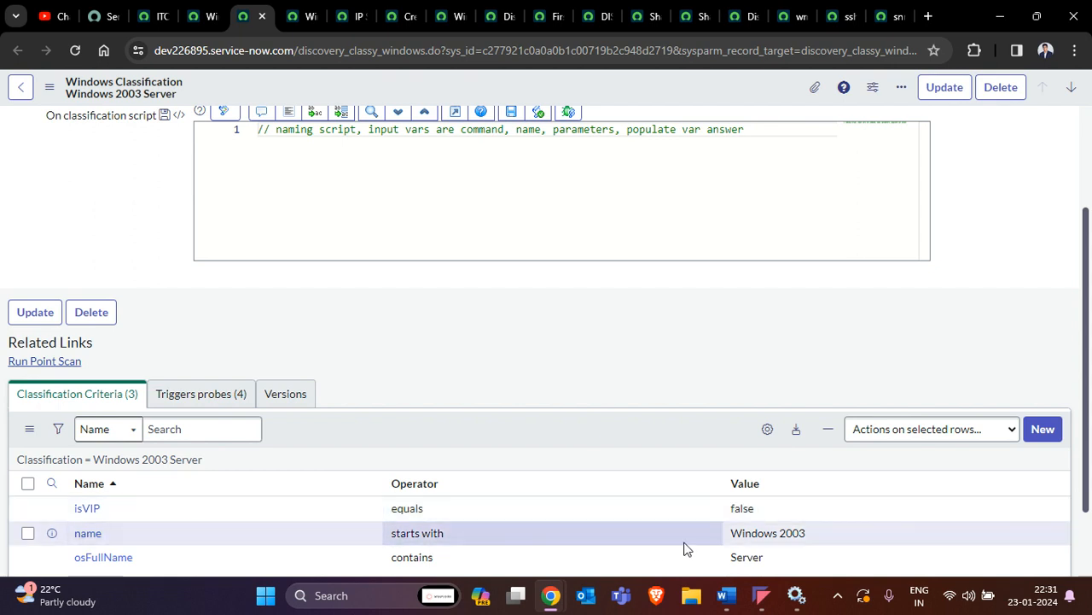
left_click_drag(827, 534, 722, 532)
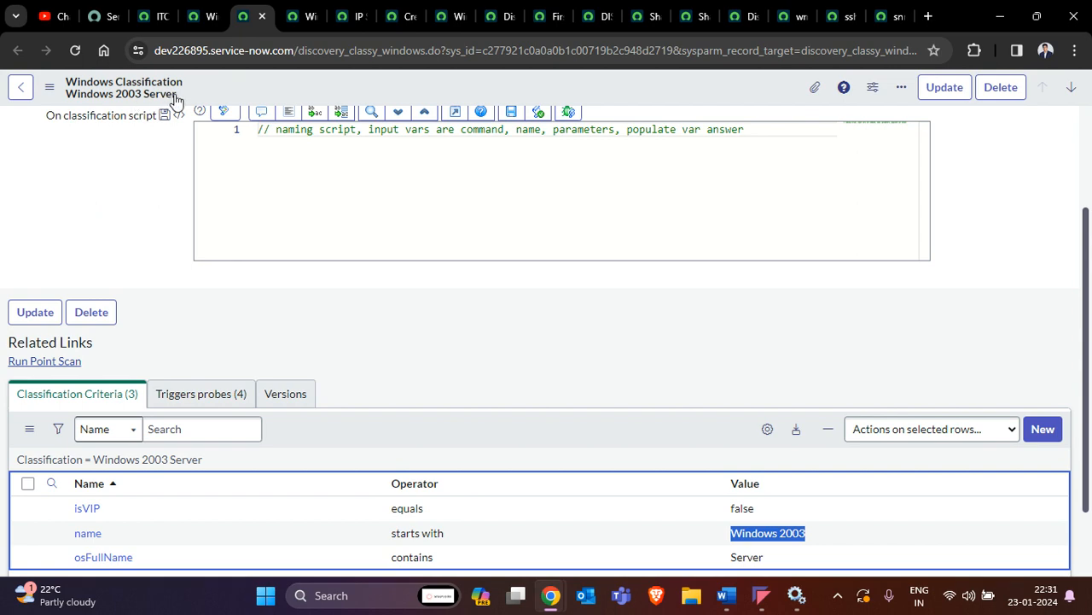
left_click_drag(179, 96, 65, 94)
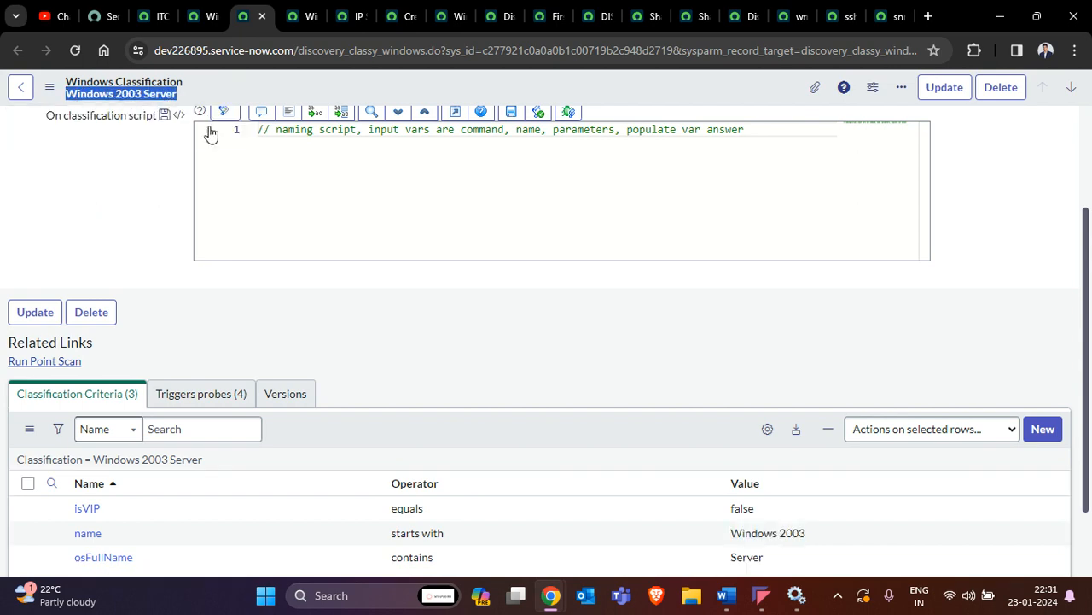
- Review the Windows NT Server classification's Classification Criteria and Triggers probes
key("ctrl+Tab")
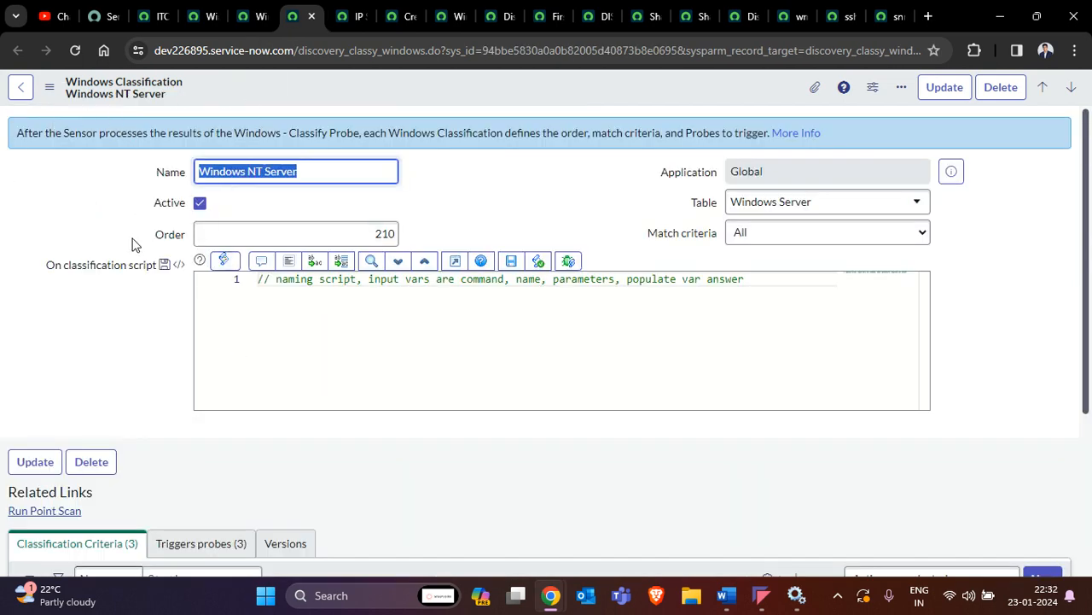
scroll(134, 244, "down", 3)
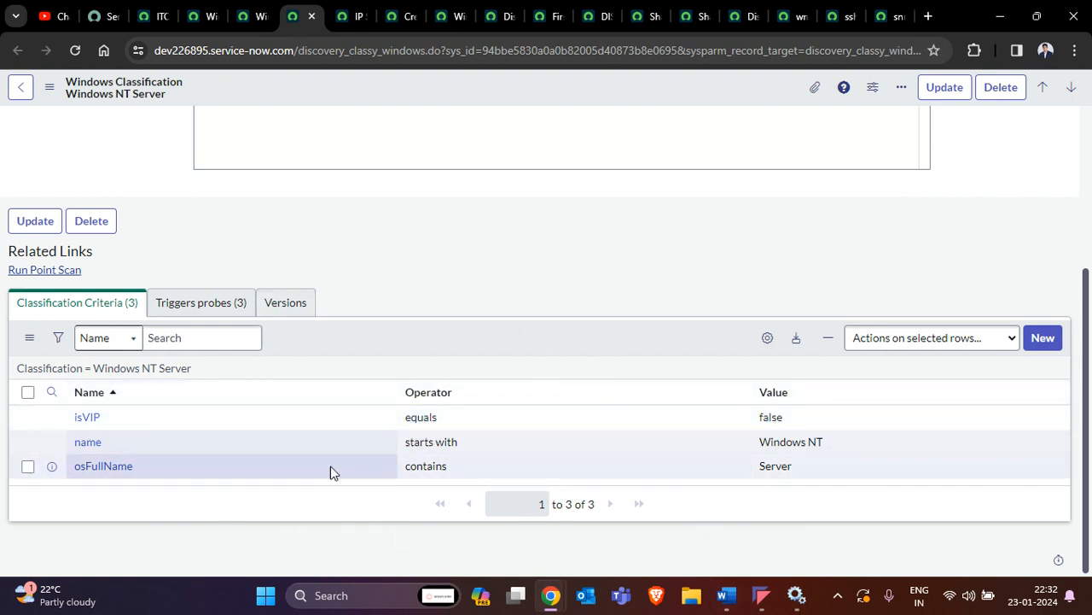
scroll(268, 466, "up", 3)
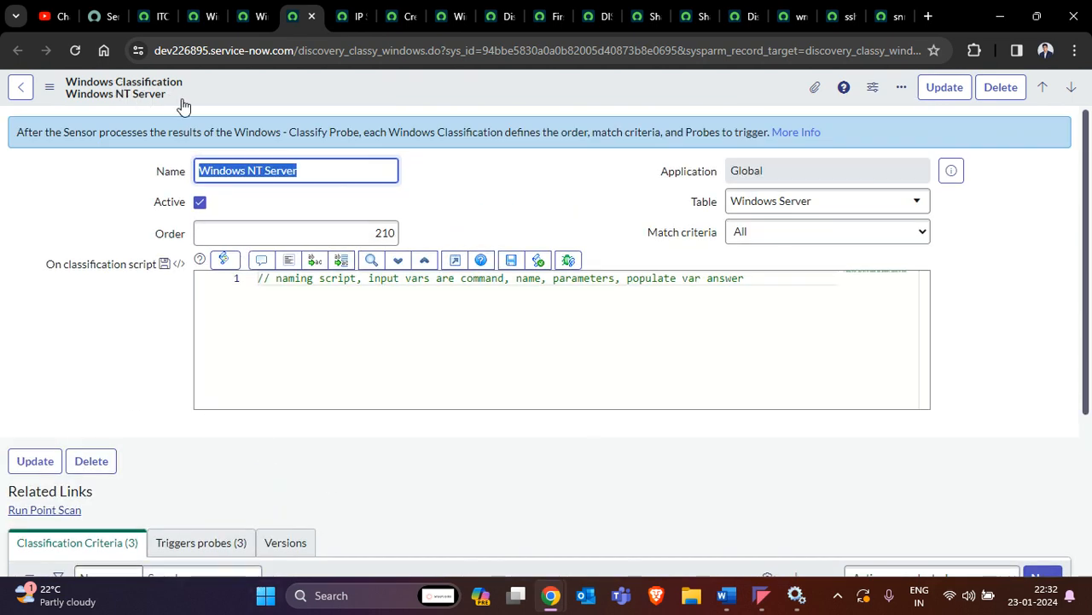
left_click_drag(186, 99, 65, 103)
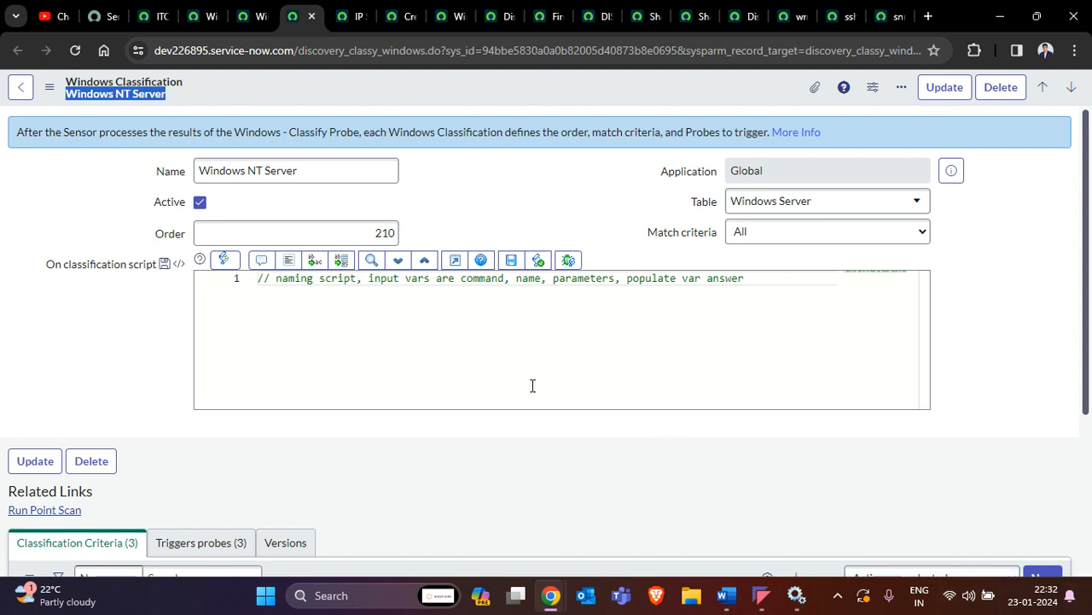
scroll(514, 467, "down", 3)
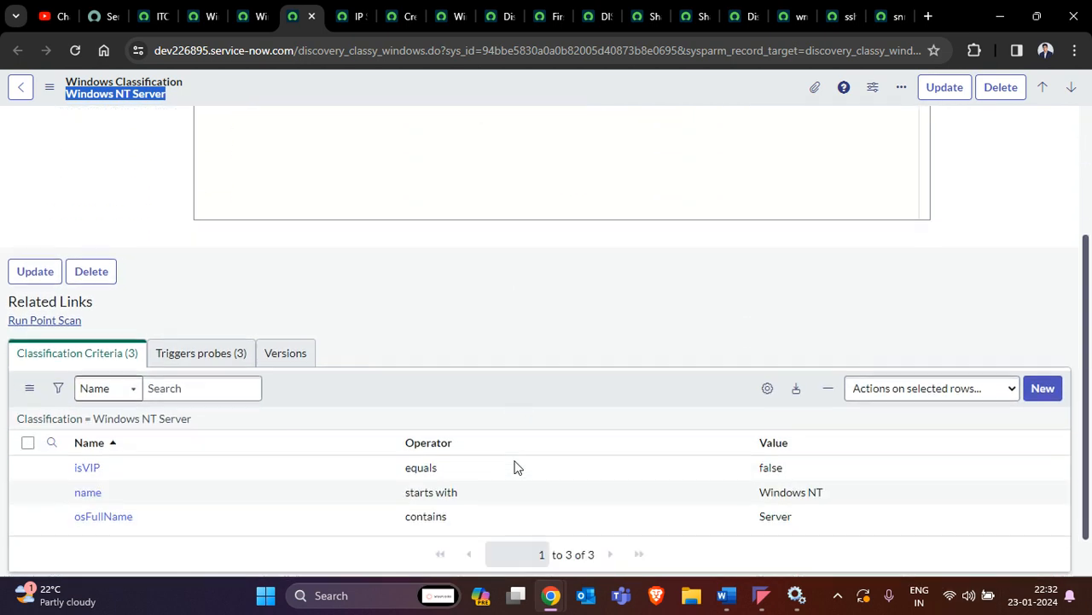
left_click(231, 309)
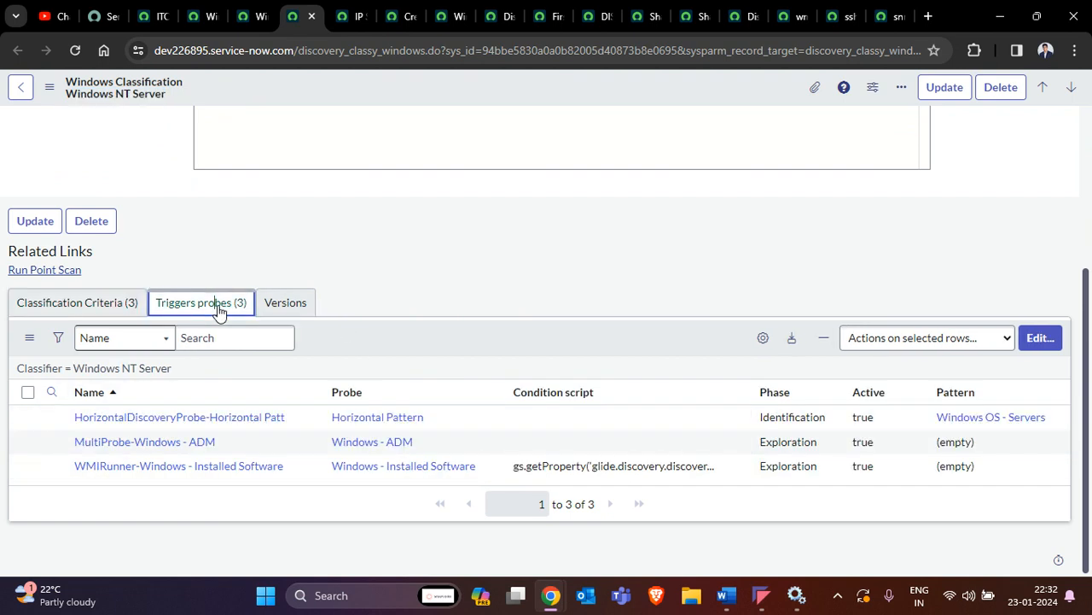
left_click(103, 310)
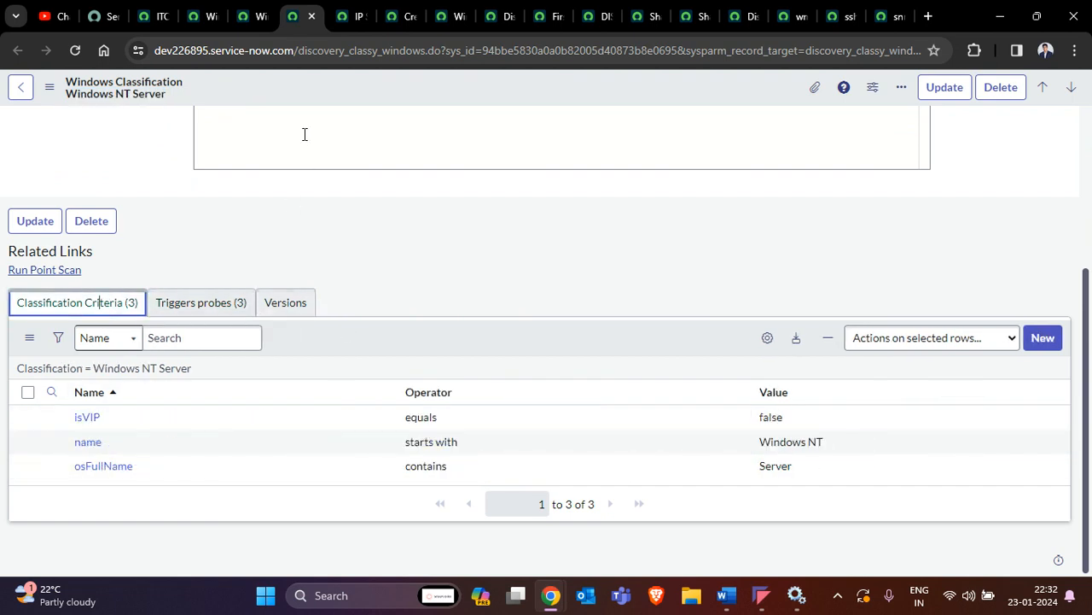